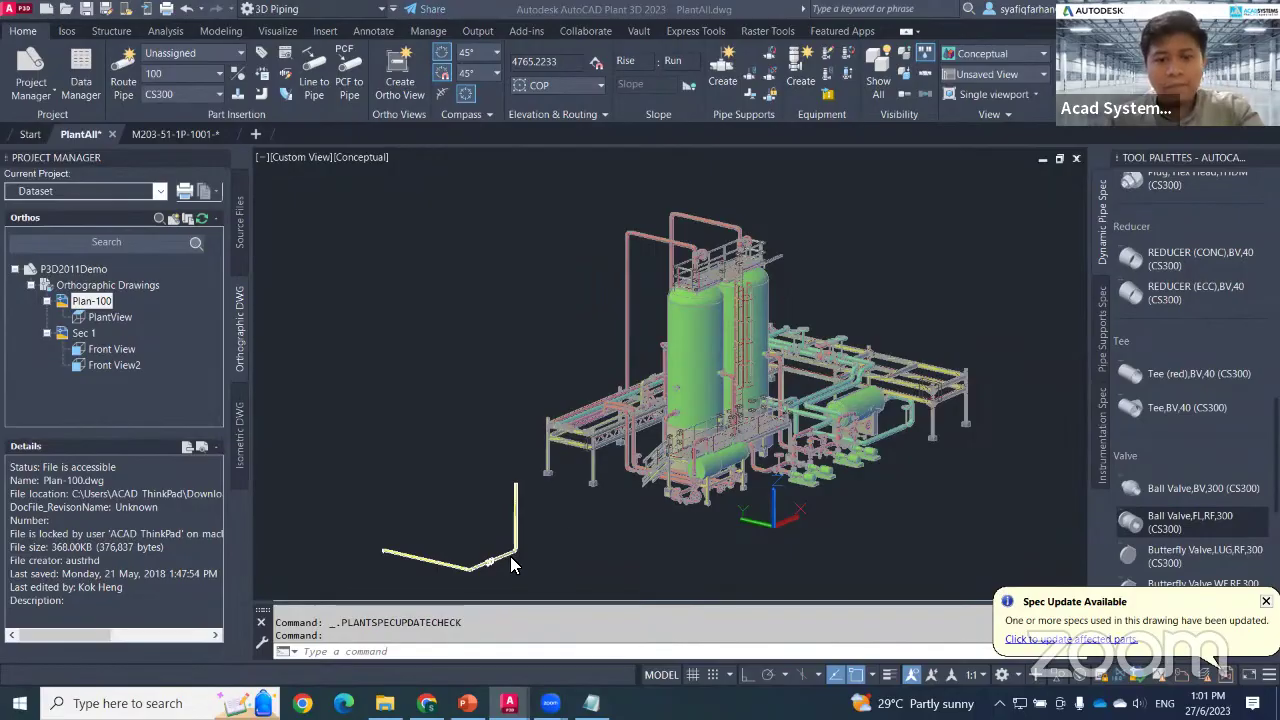
Zoom in on the yellow pipe run and select its flanged valve.
{"action": "scroll", "coordinate": [720, 372], "scroll_direction": "up", "scroll_amount": 4}
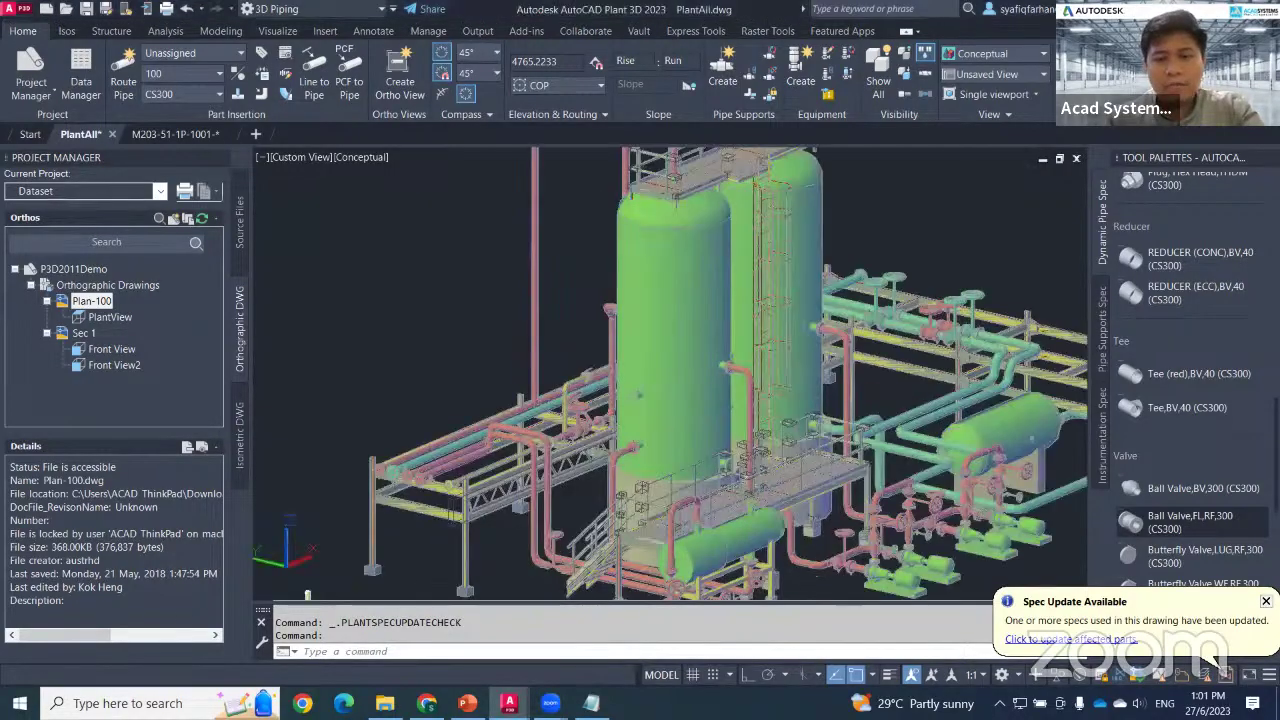
{"action": "scroll", "coordinate": [590, 495], "scroll_direction": "down", "scroll_amount": 5}
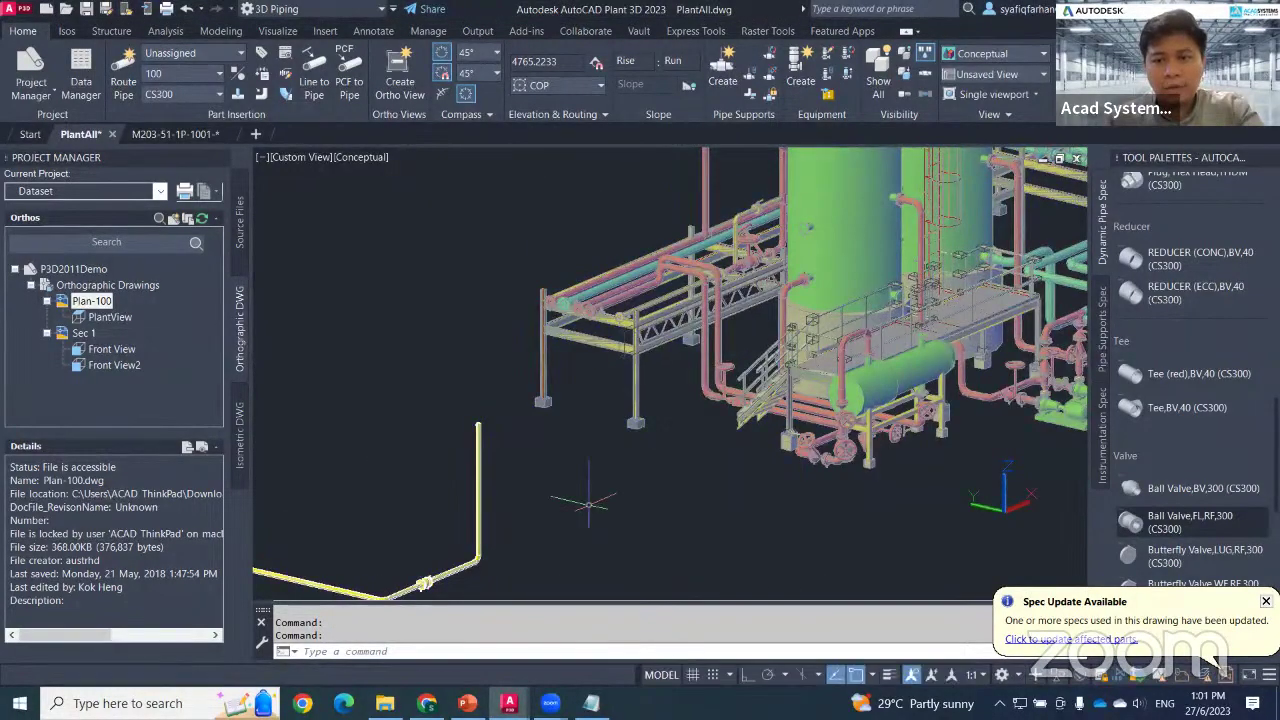
{"action": "scroll", "coordinate": [564, 510], "scroll_direction": "up", "scroll_amount": 6}
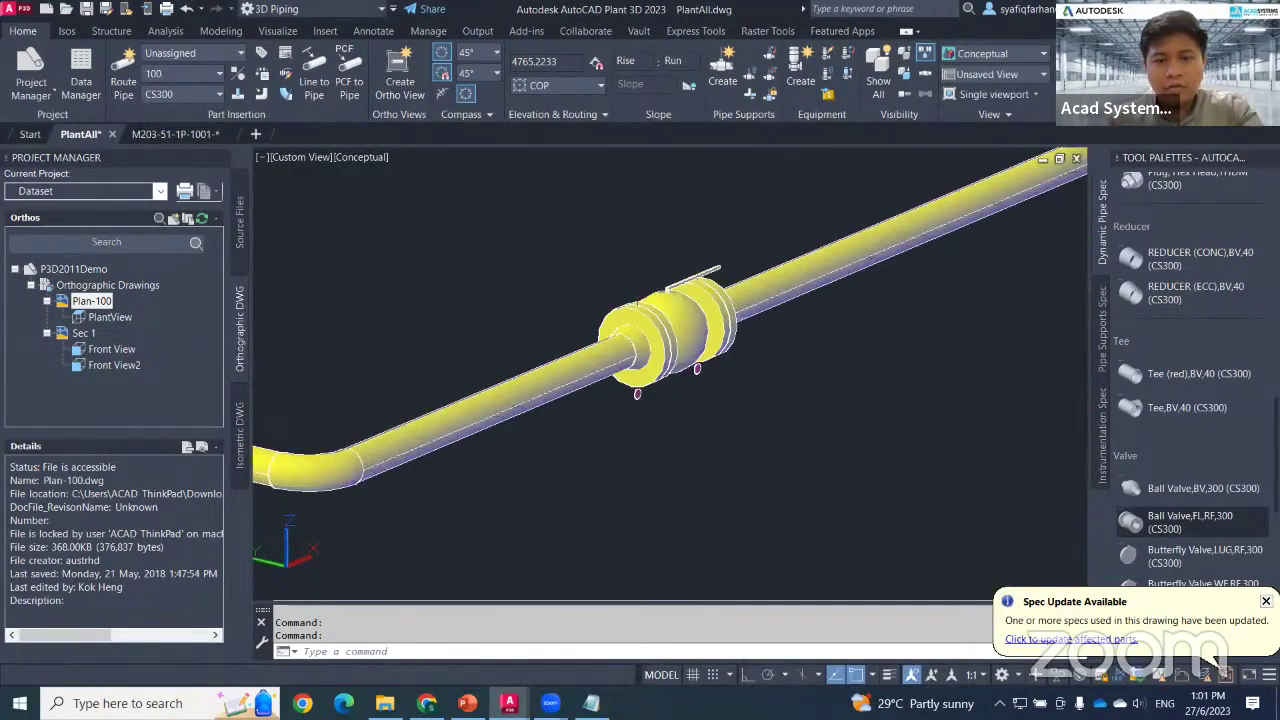
{"action": "left_click", "coordinate": [686, 332]}
Show the valve's properties, centred, down to Content Iso Symbol SKEY=VBFL,TYPE=VALVE.
{"action": "right_click", "coordinate": [686, 332]}
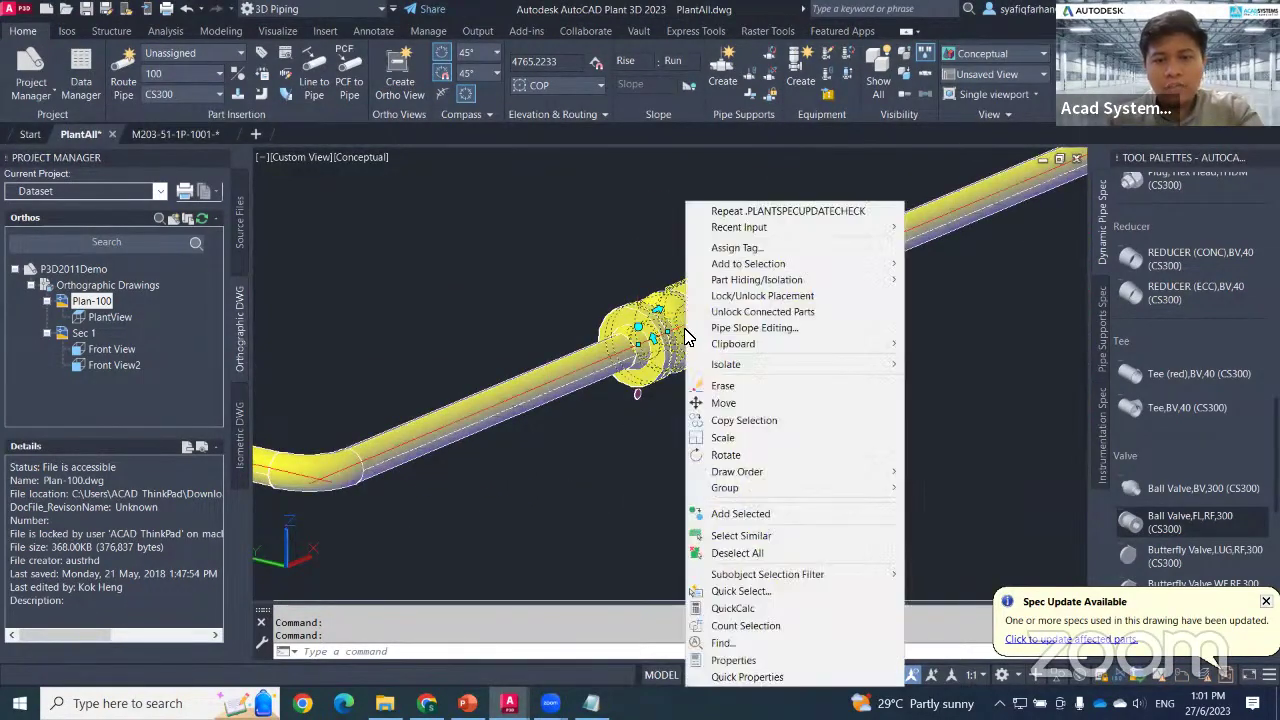
{"action": "left_click", "coordinate": [741, 660]}
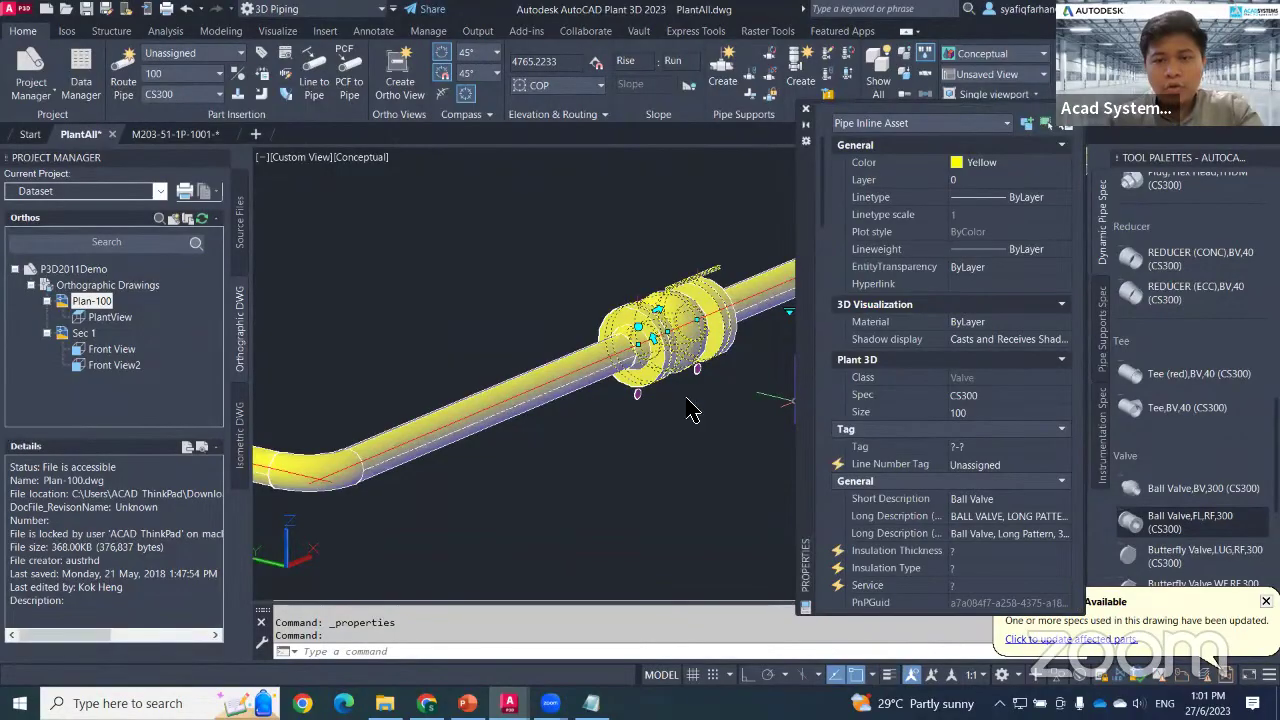
{"action": "left_click_drag", "start_coordinate": [811, 410], "coordinate": [551, 402]}
{"action": "left_click_drag", "start_coordinate": [422, 403], "coordinate": [409, 402]}
{"action": "scroll", "coordinate": [449, 483], "scroll_direction": "down", "scroll_amount": 6}
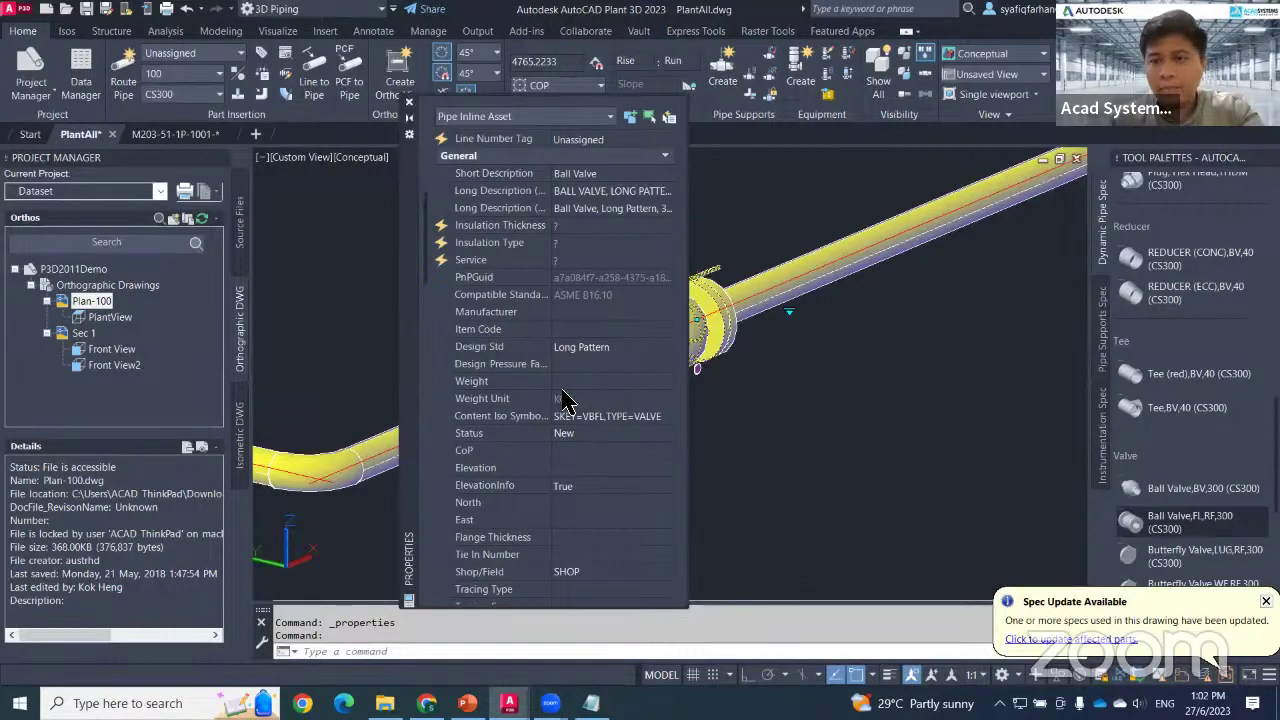
{"action": "left_click_drag", "start_coordinate": [410, 390], "coordinate": [385, 429]}
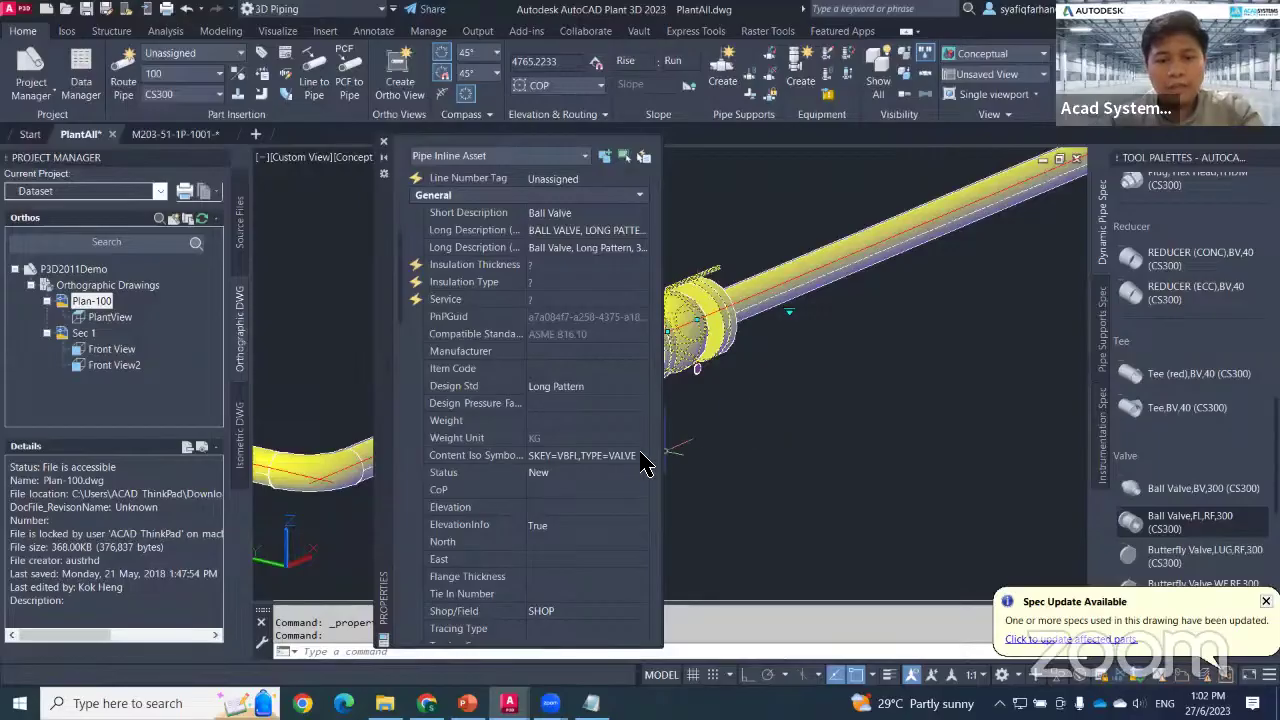
Clear the valve's Content Iso Symbol value and close its properties.
{"action": "left_click", "coordinate": [566, 457]}
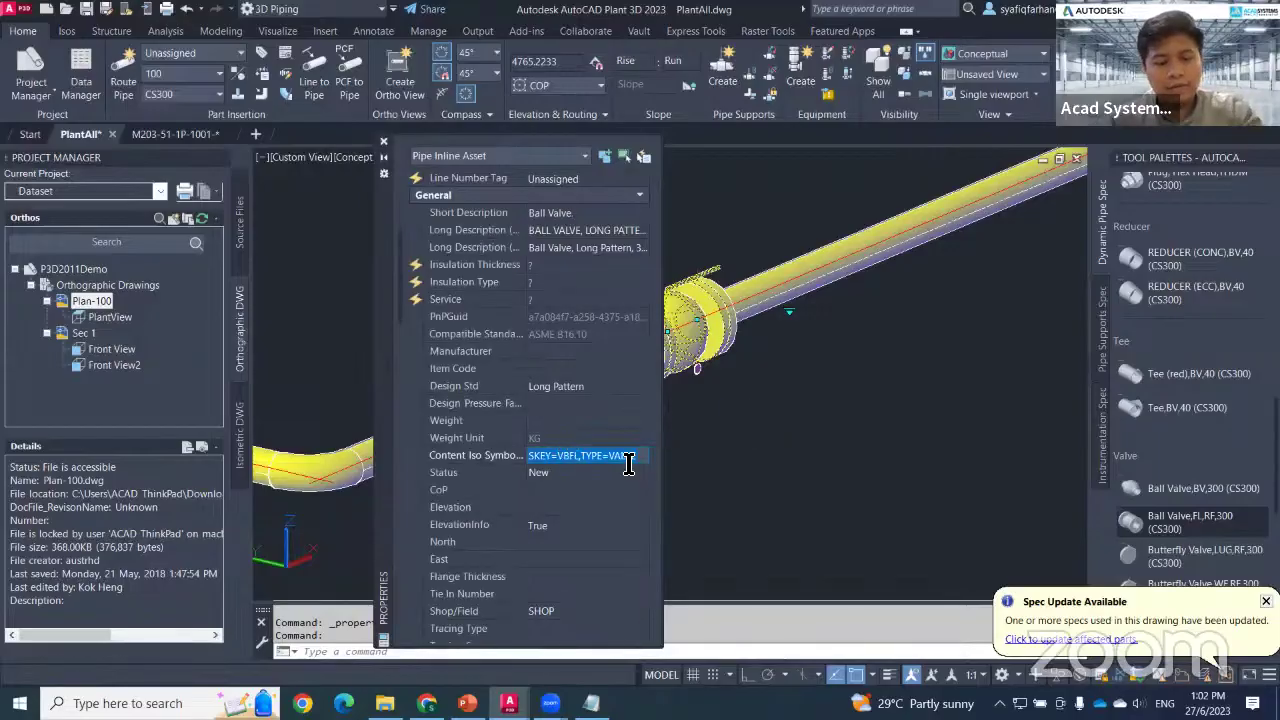
{"action": "key", "text": "BackSpace"}
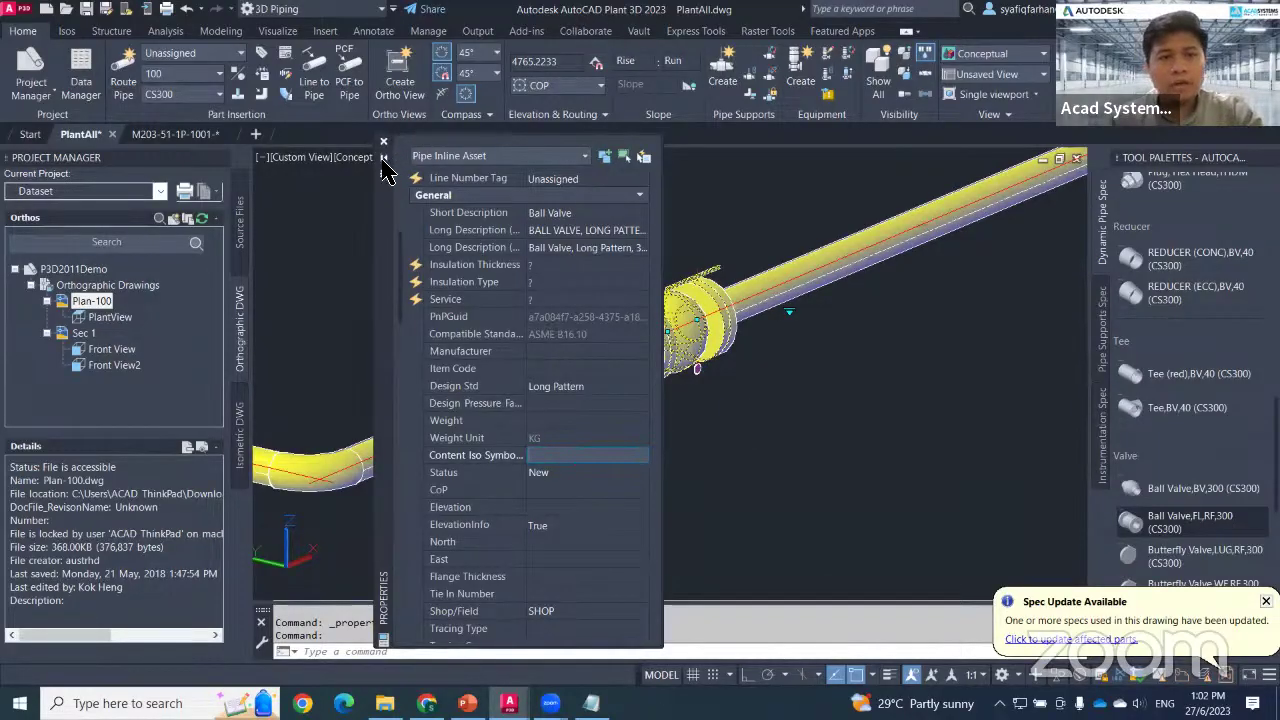
{"action": "left_click_drag", "start_coordinate": [388, 228], "coordinate": [378, 265]}
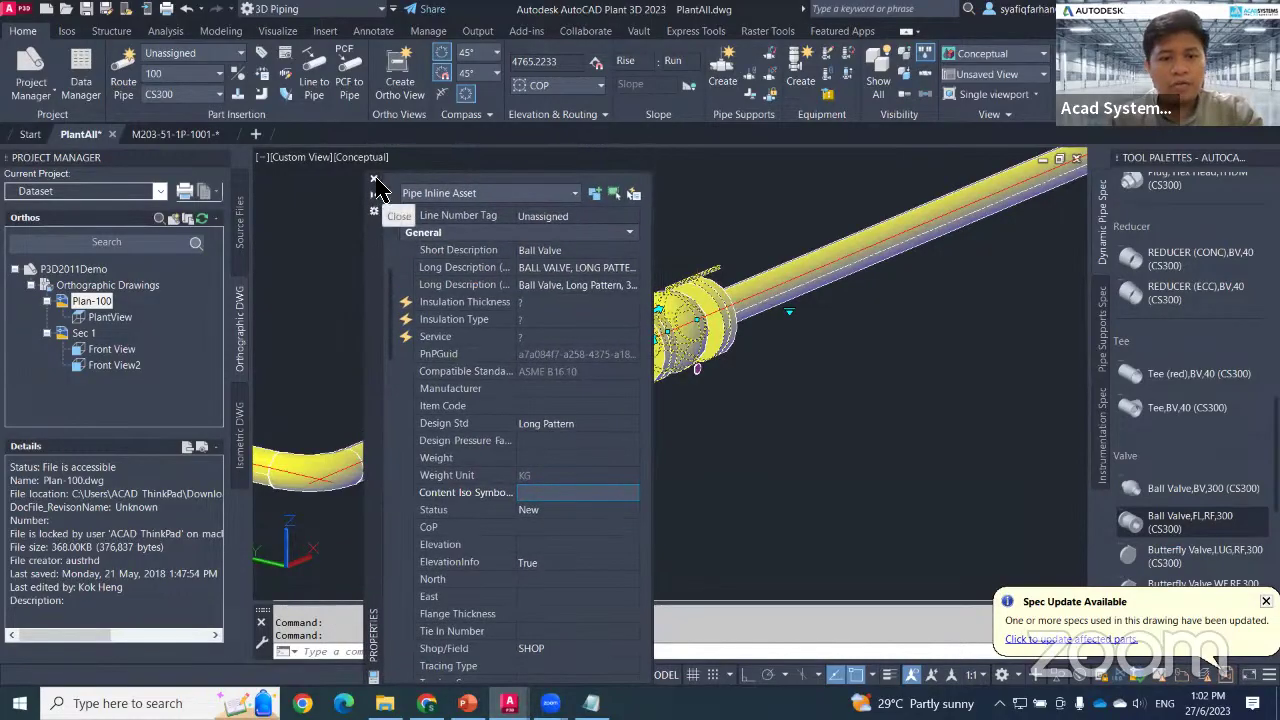
{"action": "left_click", "coordinate": [578, 460]}
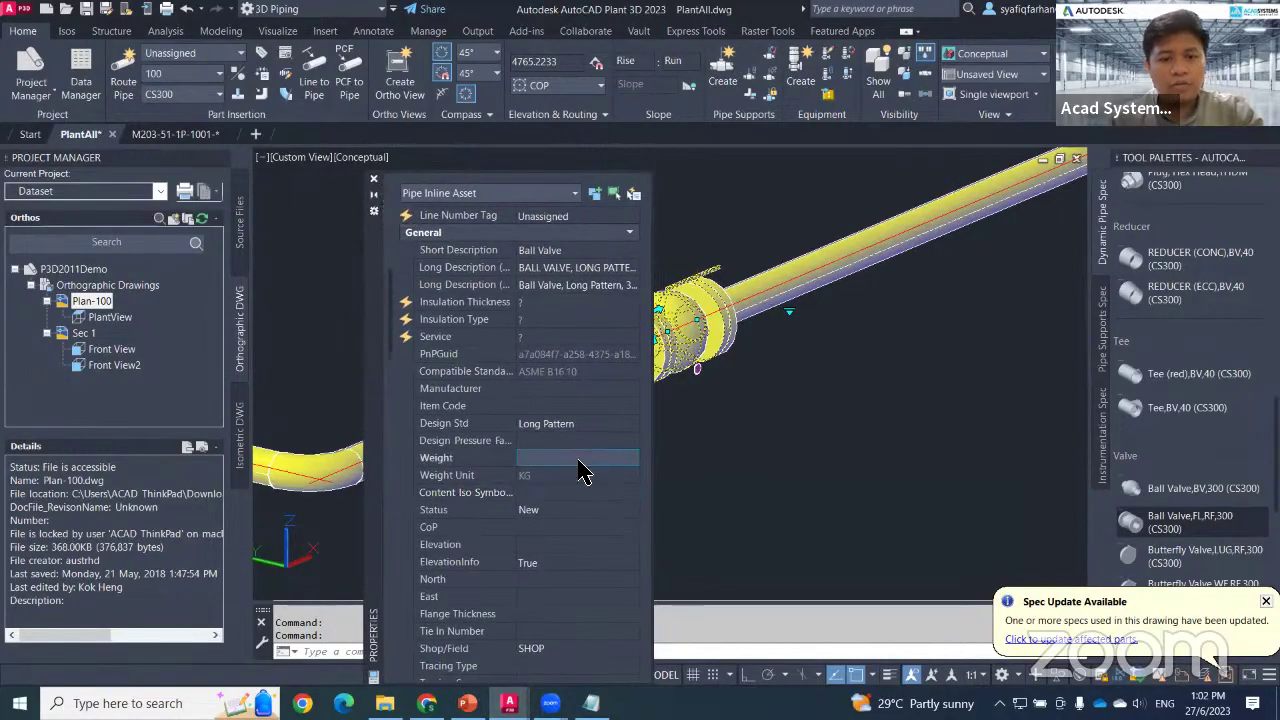
{"action": "left_click", "coordinate": [373, 179]}
Crossing-window select the entire yellow pipe run, then go to the Isos tab.
{"action": "left_click", "coordinate": [880, 450]}
{"action": "key", "text": "Escape"}
{"action": "key", "text": "Escape"}
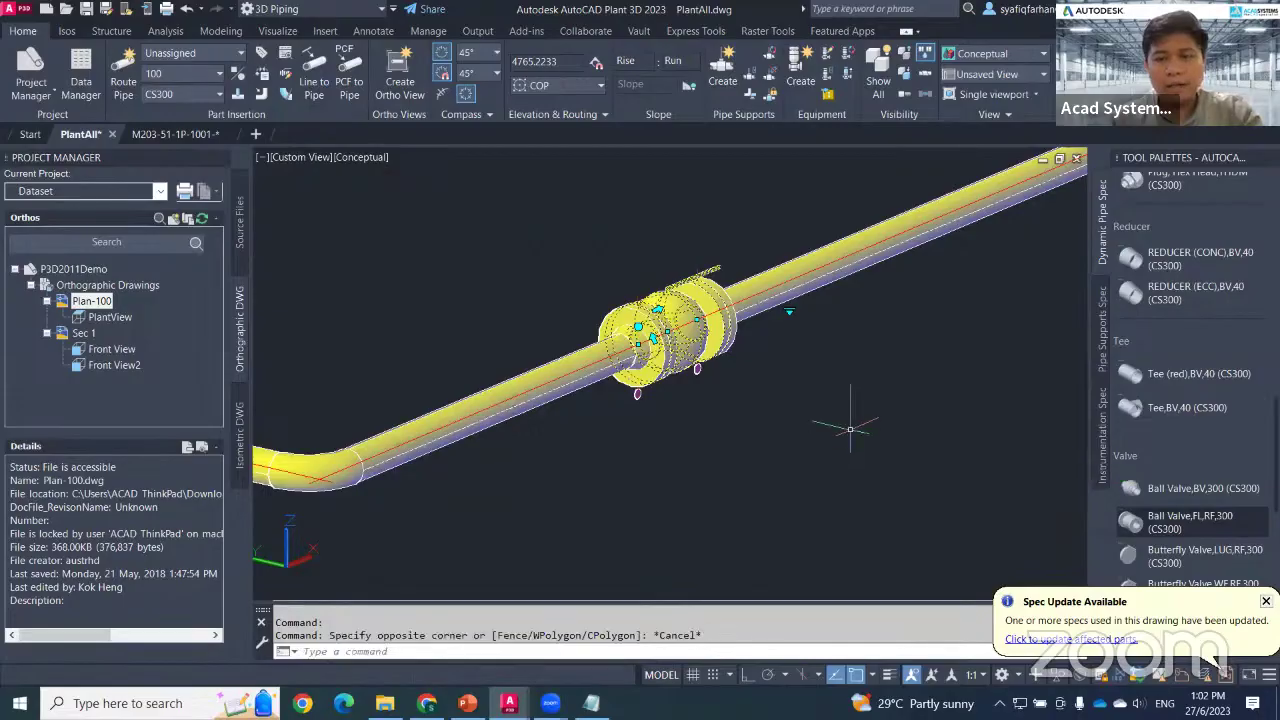
{"action": "left_click", "coordinate": [881, 467]}
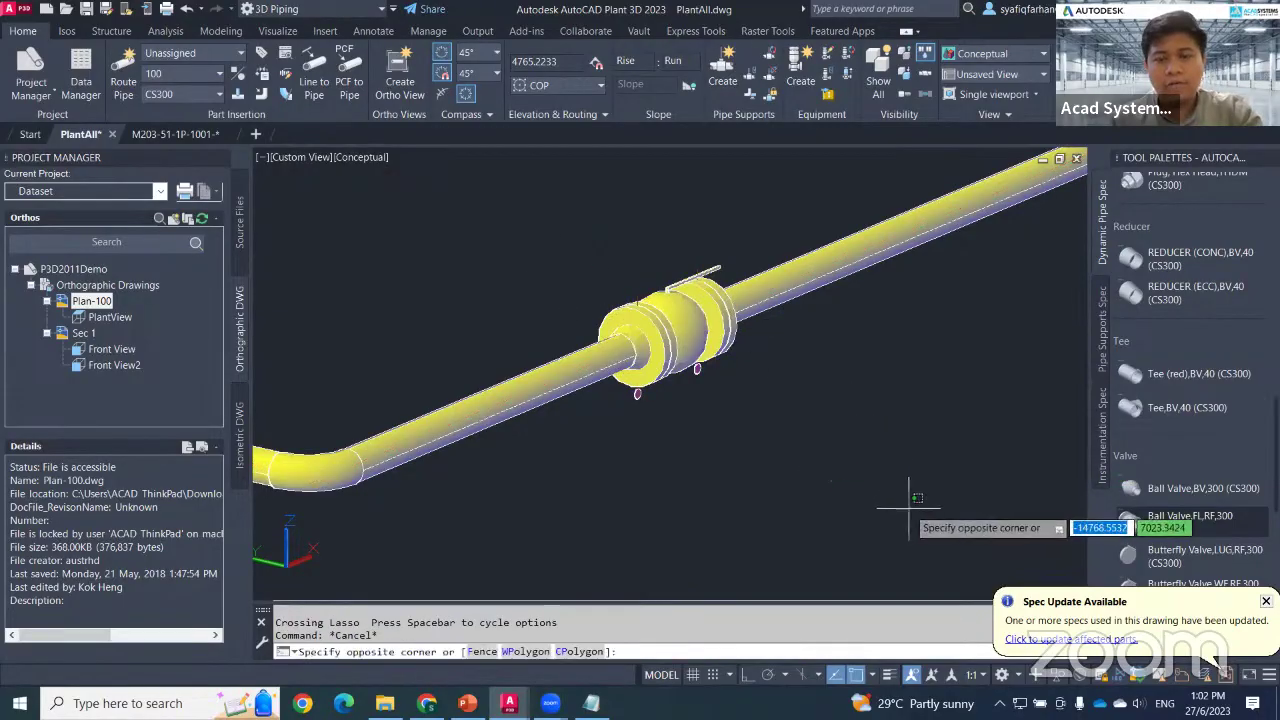
{"action": "middle_click_drag", "start_coordinate": [914, 508], "coordinate": [903, 510], "text": "shift"}
{"action": "scroll", "coordinate": [903, 509], "scroll_direction": "down", "scroll_amount": 2}
{"action": "key", "text": "Escape"}
{"action": "left_click", "coordinate": [891, 536]}
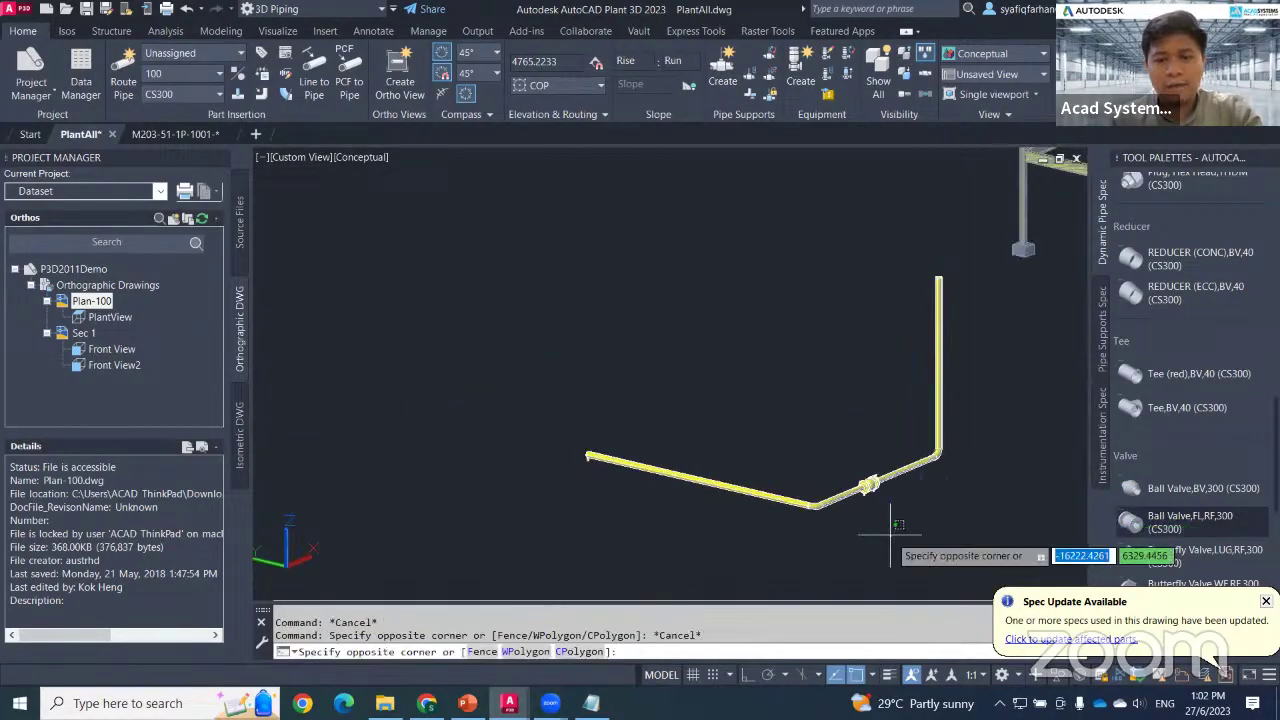
{"action": "left_click", "coordinate": [751, 446]}
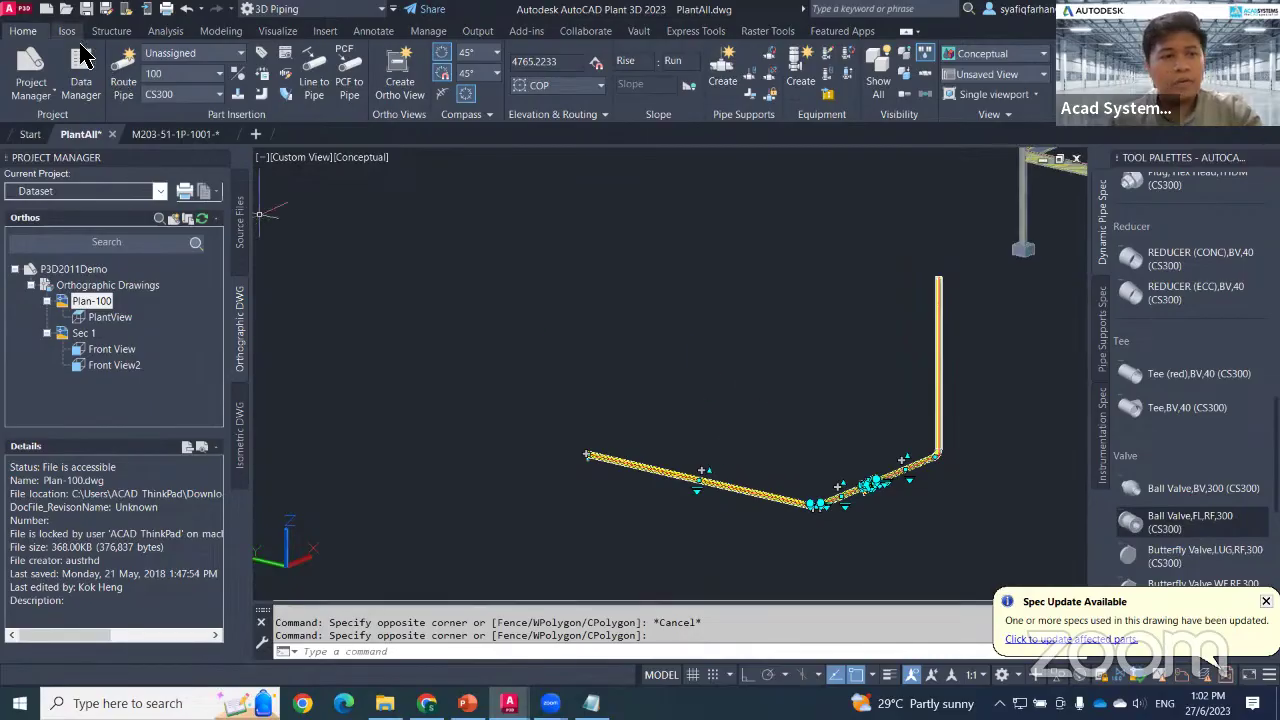
{"action": "left_click", "coordinate": [67, 31]}
Create a quick iso of the selected pipe run using the Check_A2 iso style.
{"action": "left_click", "coordinate": [20, 82]}
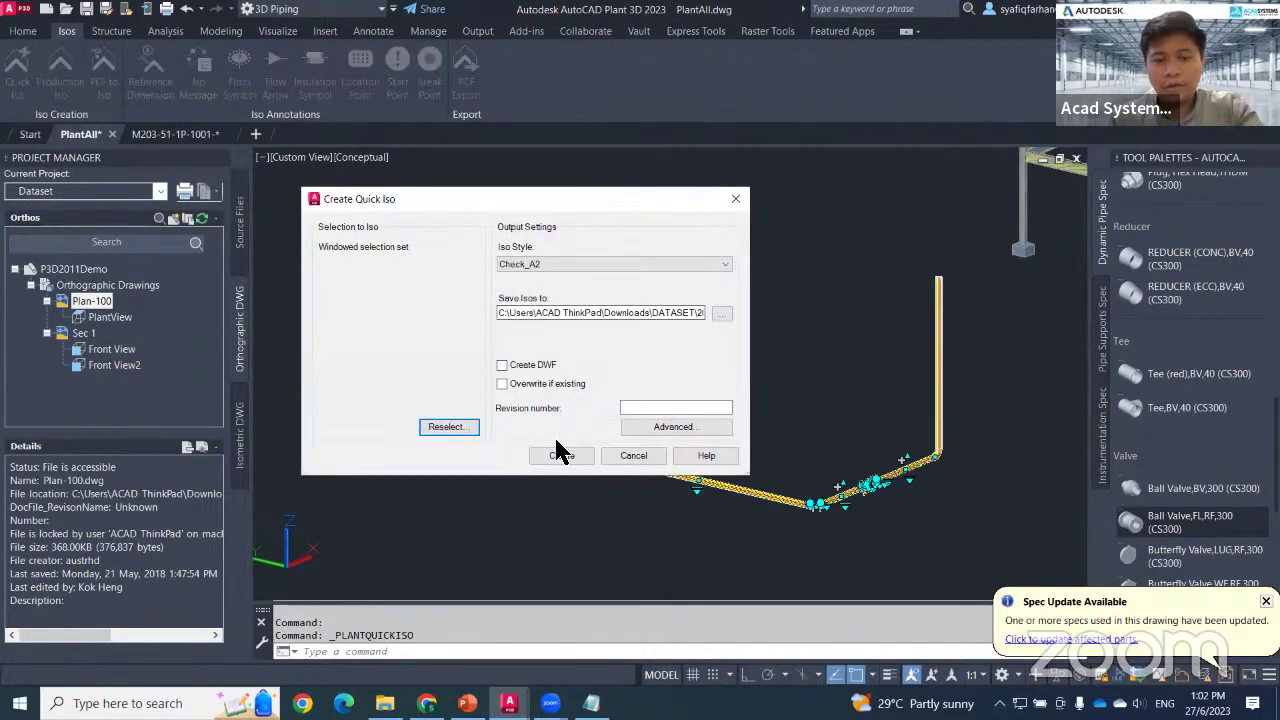
{"action": "left_click", "coordinate": [561, 457]}
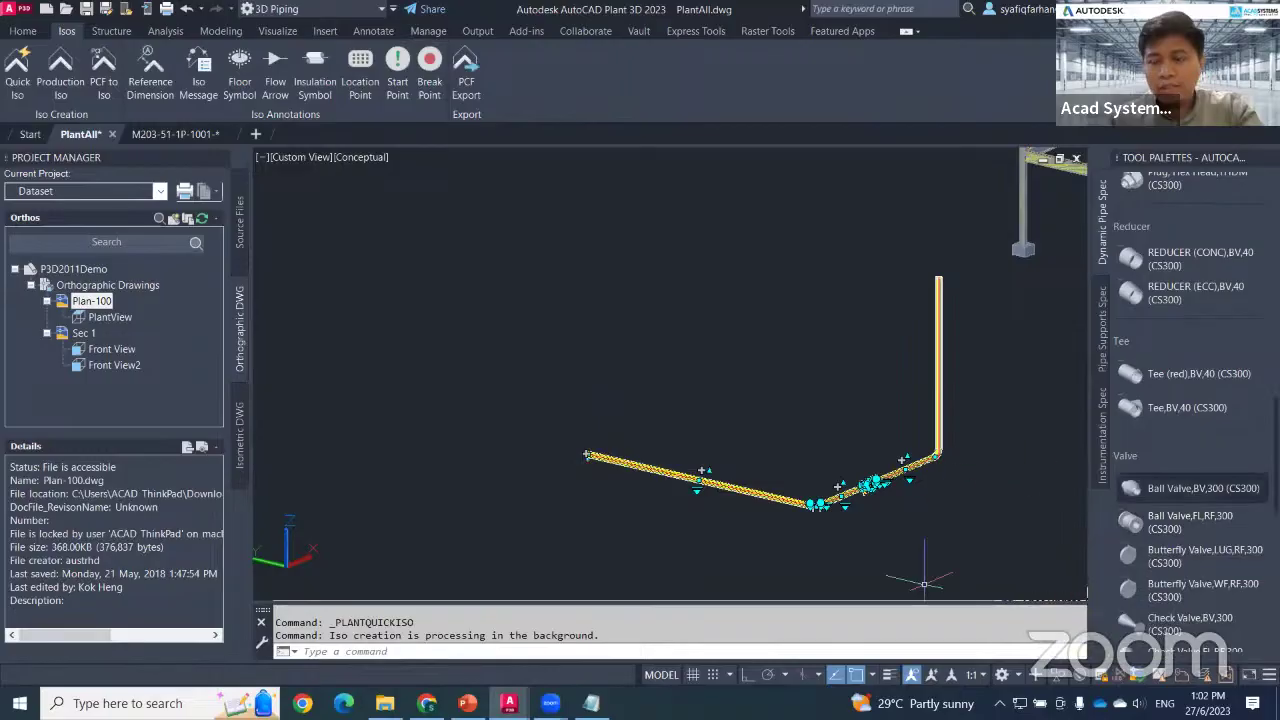
{"action": "scroll", "coordinate": [895, 530], "scroll_direction": "up", "scroll_amount": 3}
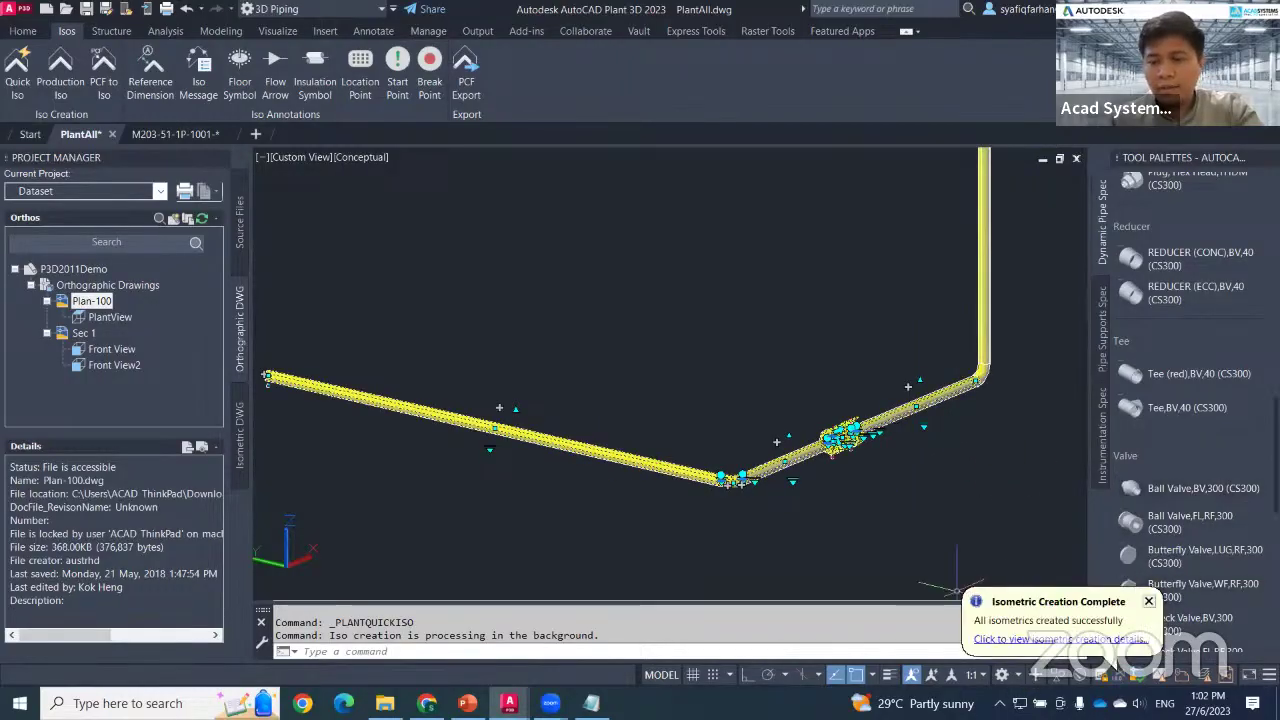
From the creation results, view iso UserDefinedLine-1 (3), then open UserDefinedLine-2 (3).
{"action": "left_click", "coordinate": [1040, 639]}
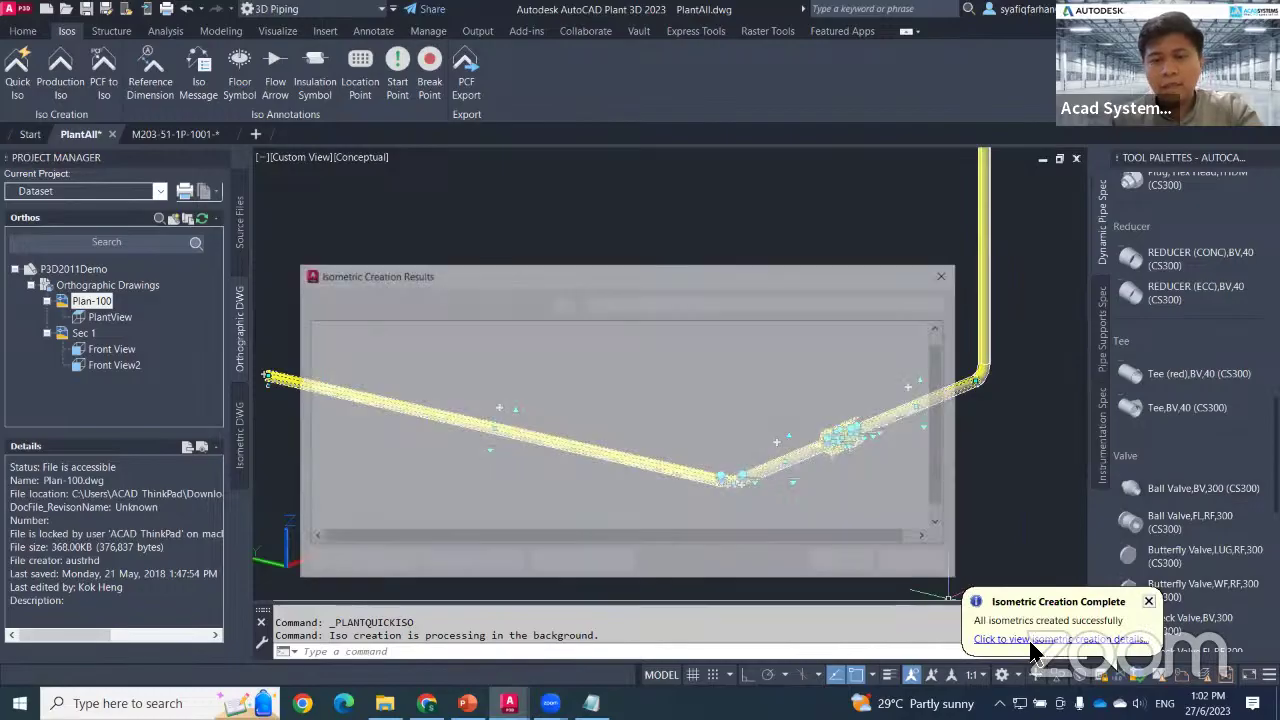
{"action": "left_click_drag", "start_coordinate": [750, 272], "coordinate": [671, 246]}
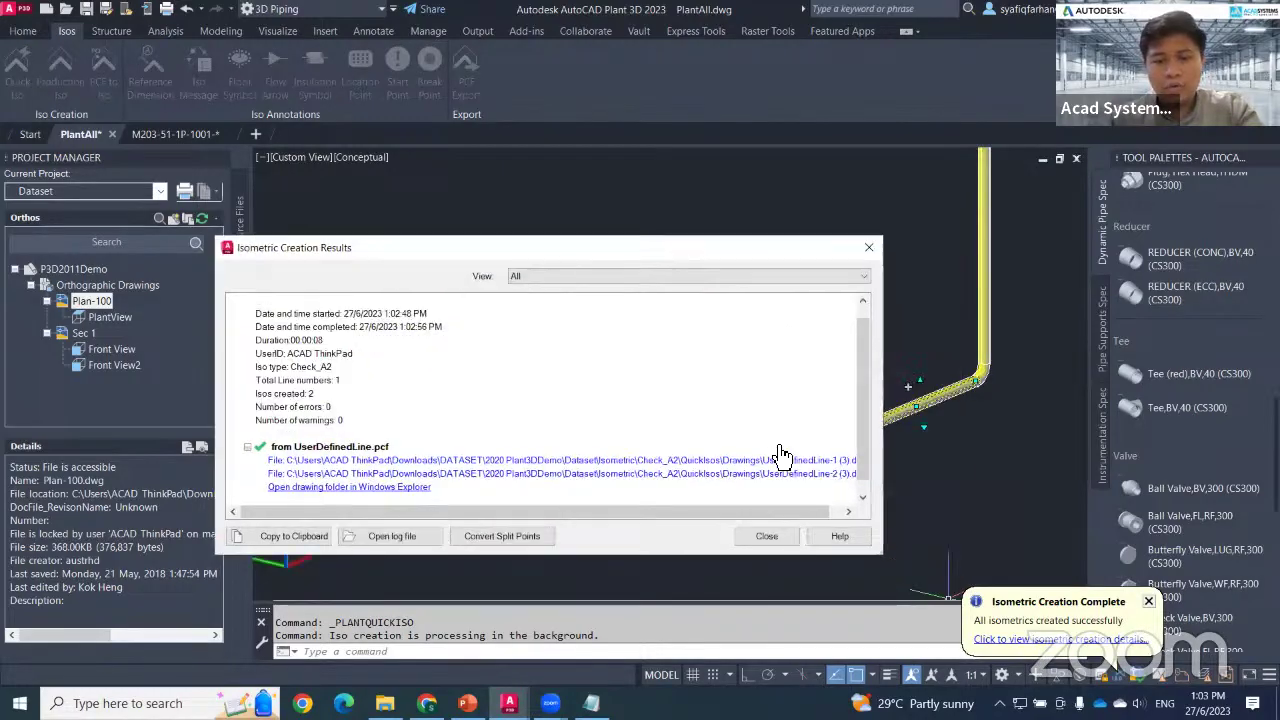
{"action": "left_click", "coordinate": [782, 463]}
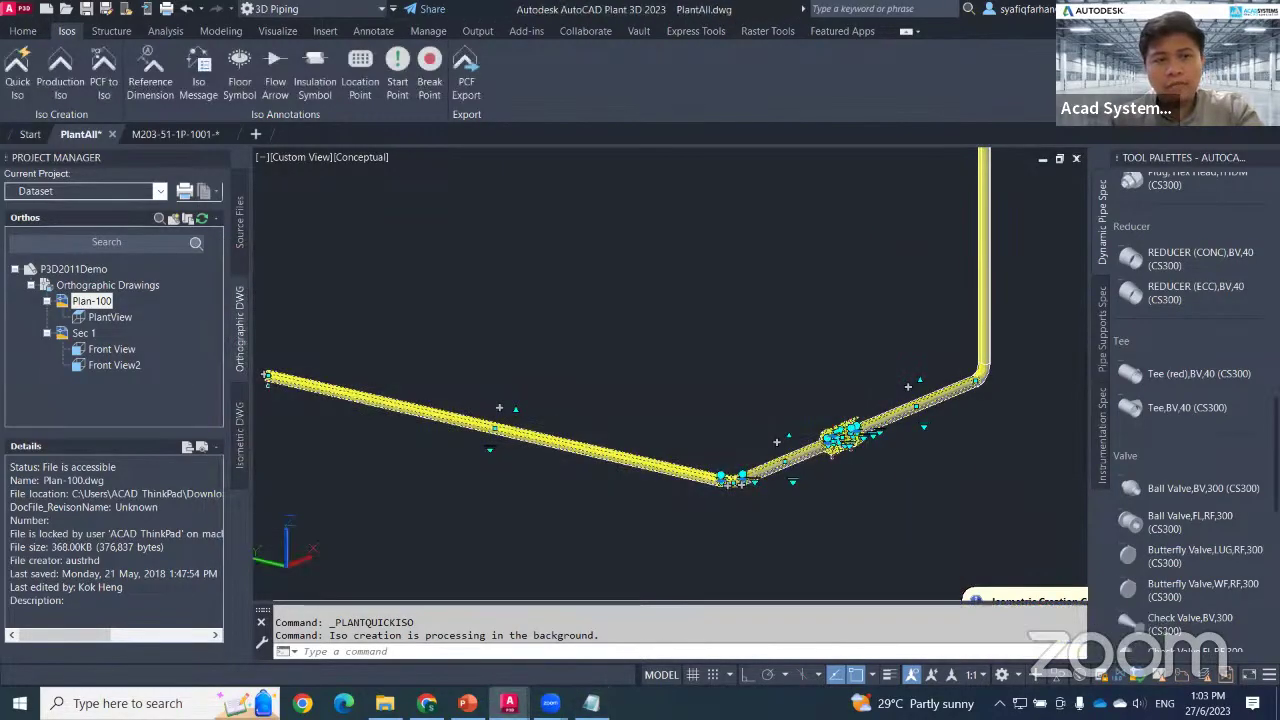
{"action": "scroll", "coordinate": [560, 393], "scroll_direction": "up", "scroll_amount": 5}
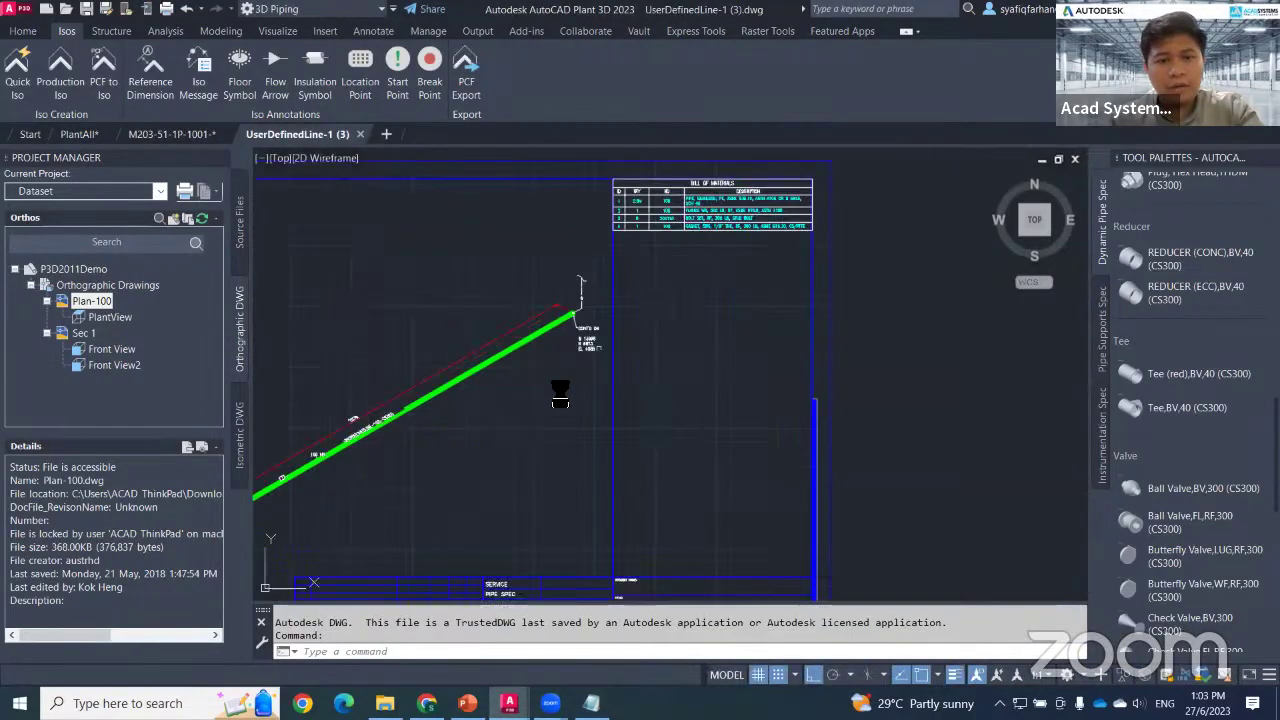
{"action": "mouse_move", "coordinate": [560, 393]}
{"action": "middle_mouse_down"}
{"action": "mouse_move", "coordinate": [633, 316]}
{"action": "mouse_move", "coordinate": [747, 153]}
{"action": "middle_mouse_up"}
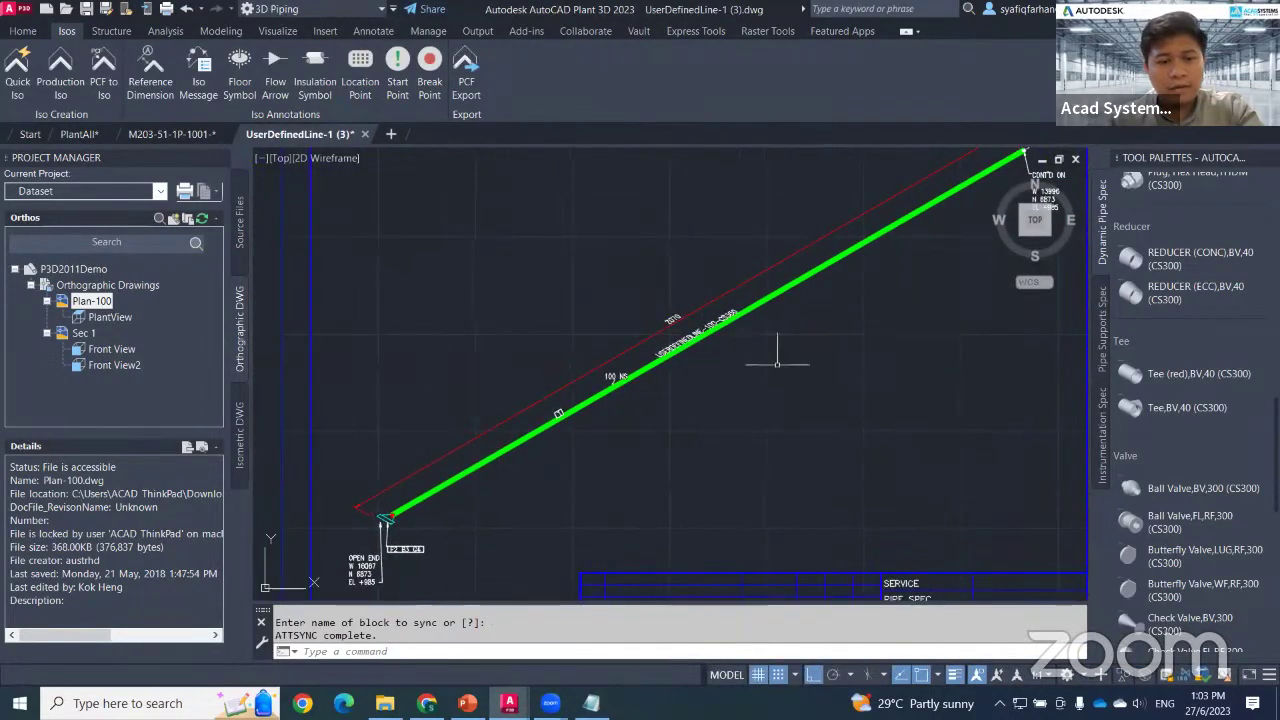
{"action": "scroll", "coordinate": [329, 547], "scroll_direction": "up", "scroll_amount": 3}
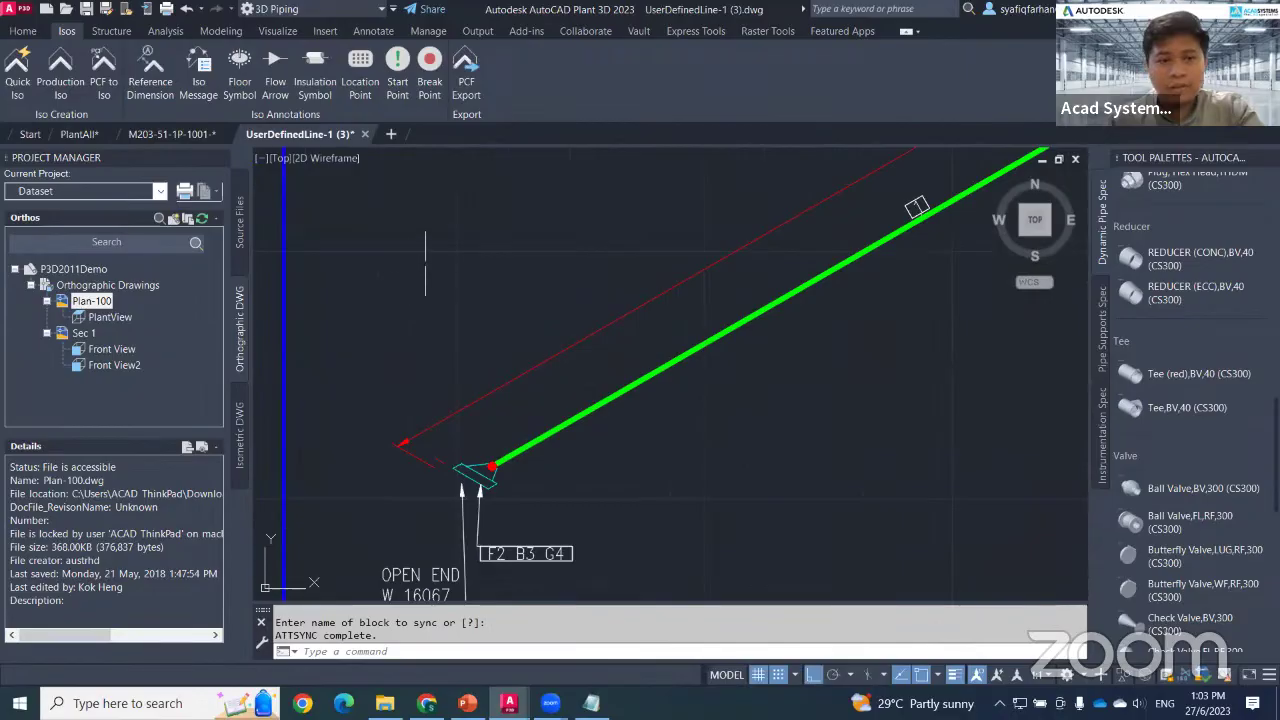
{"action": "left_click", "coordinate": [1186, 686]}
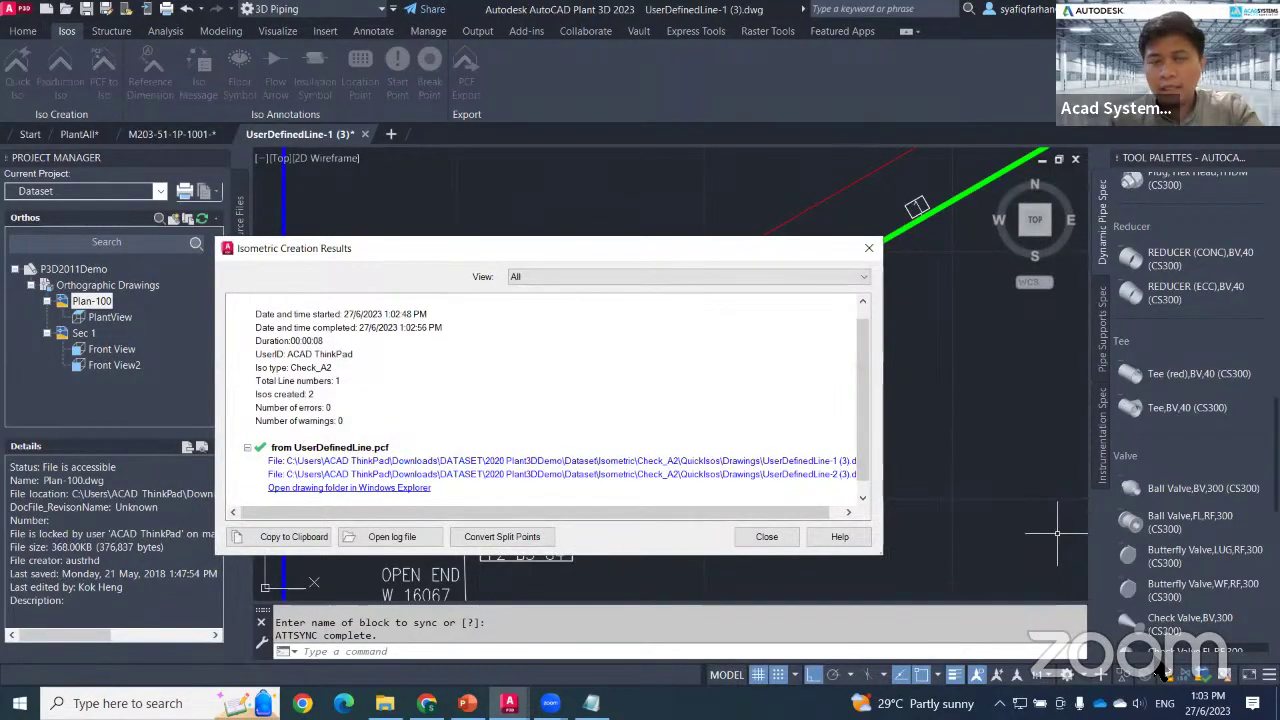
{"action": "left_click", "coordinate": [778, 473]}
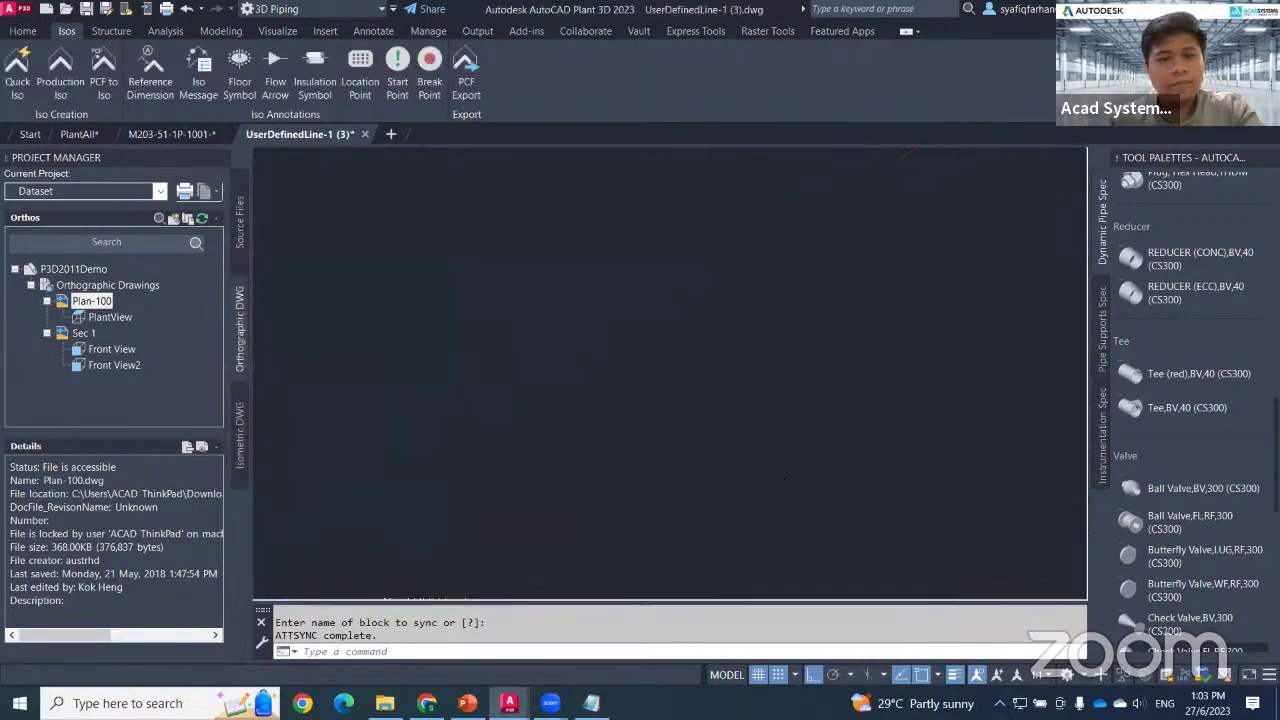
Close UserDefinedLine-2 (3) unsaved and UserDefinedLine-1 (3) saved, returning to M203-51-1P-1001.
{"action": "scroll", "coordinate": [671, 349], "scroll_direction": "up", "scroll_amount": 5}
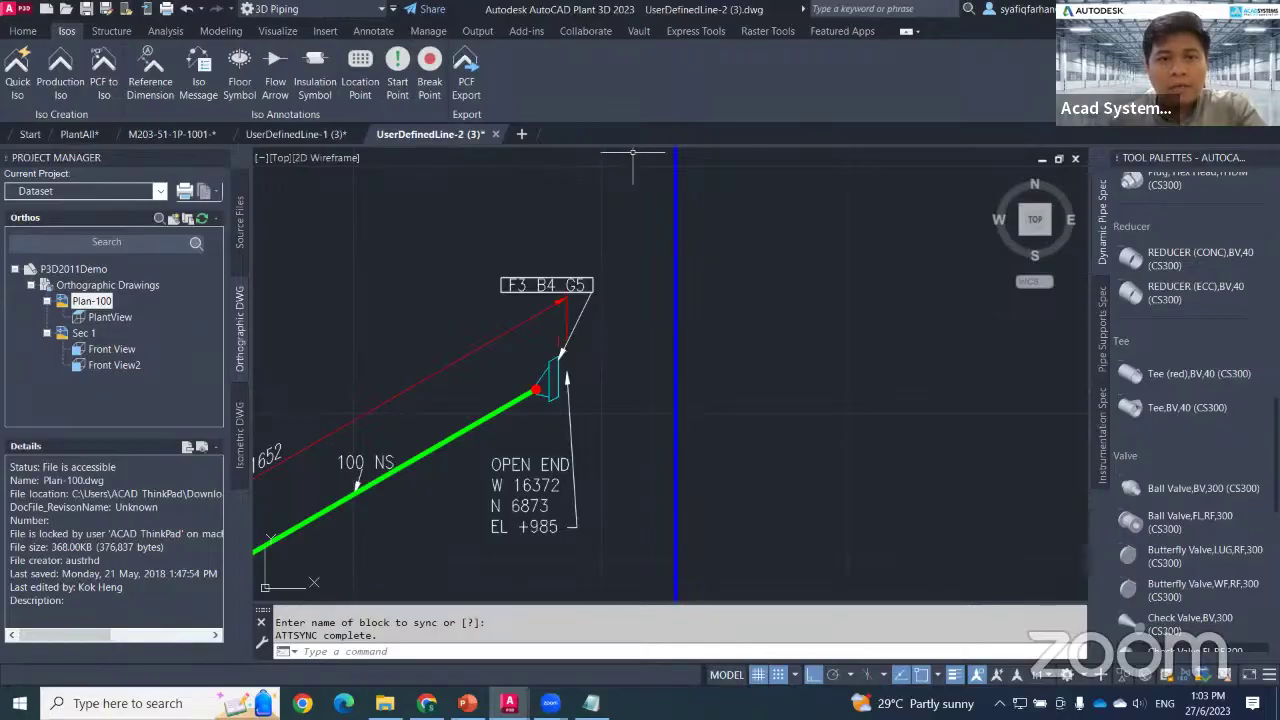
{"action": "left_click", "coordinate": [359, 271]}
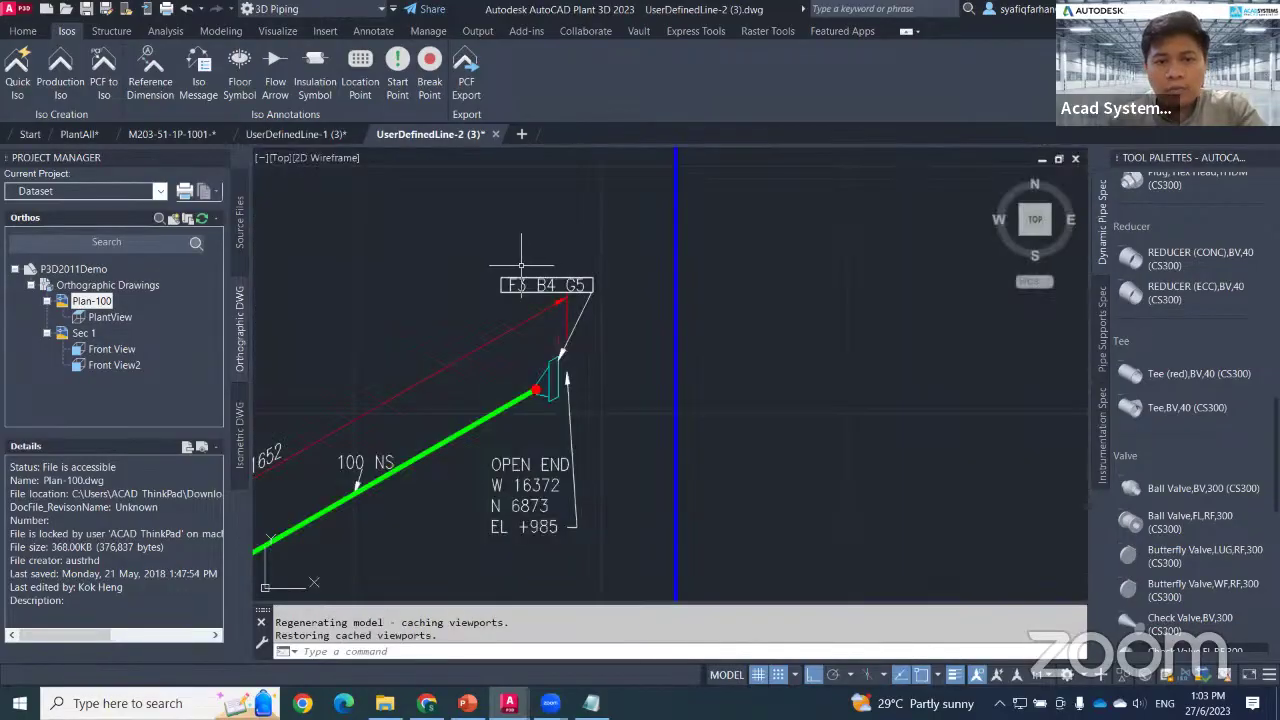
{"action": "left_click", "coordinate": [495, 134]}
{"action": "left_click", "coordinate": [690, 395]}
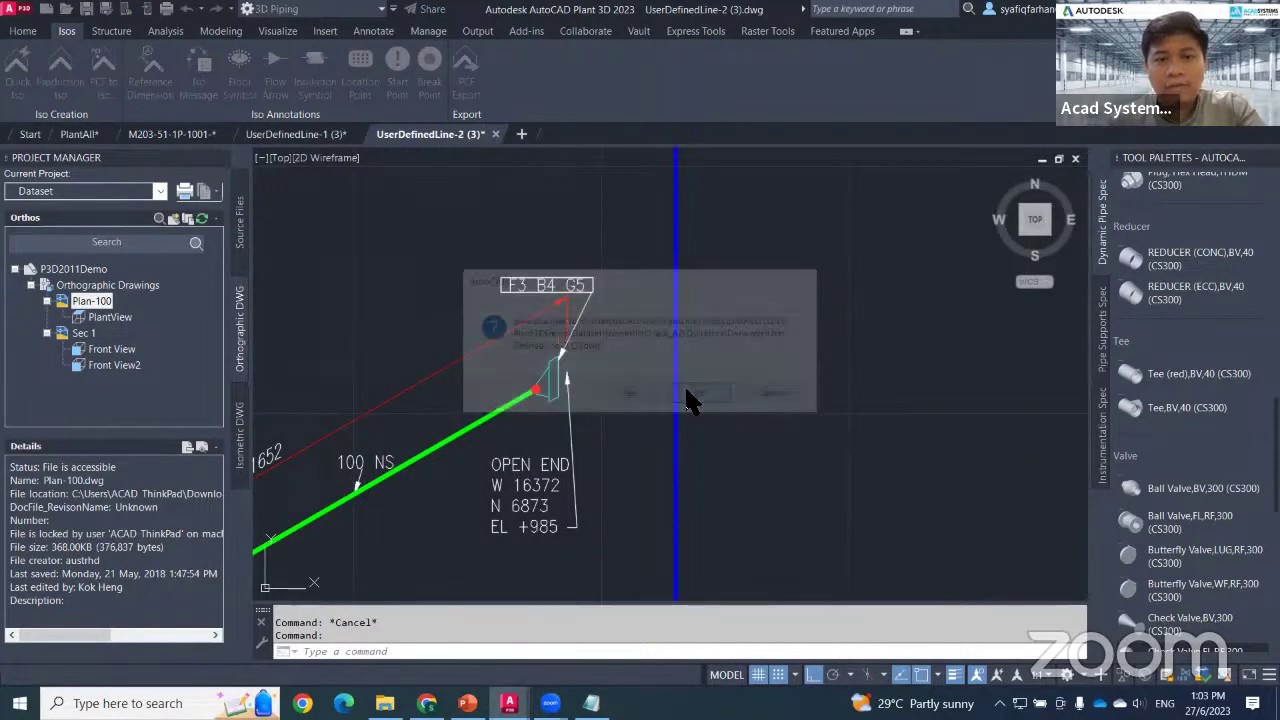
{"action": "left_click", "coordinate": [366, 135]}
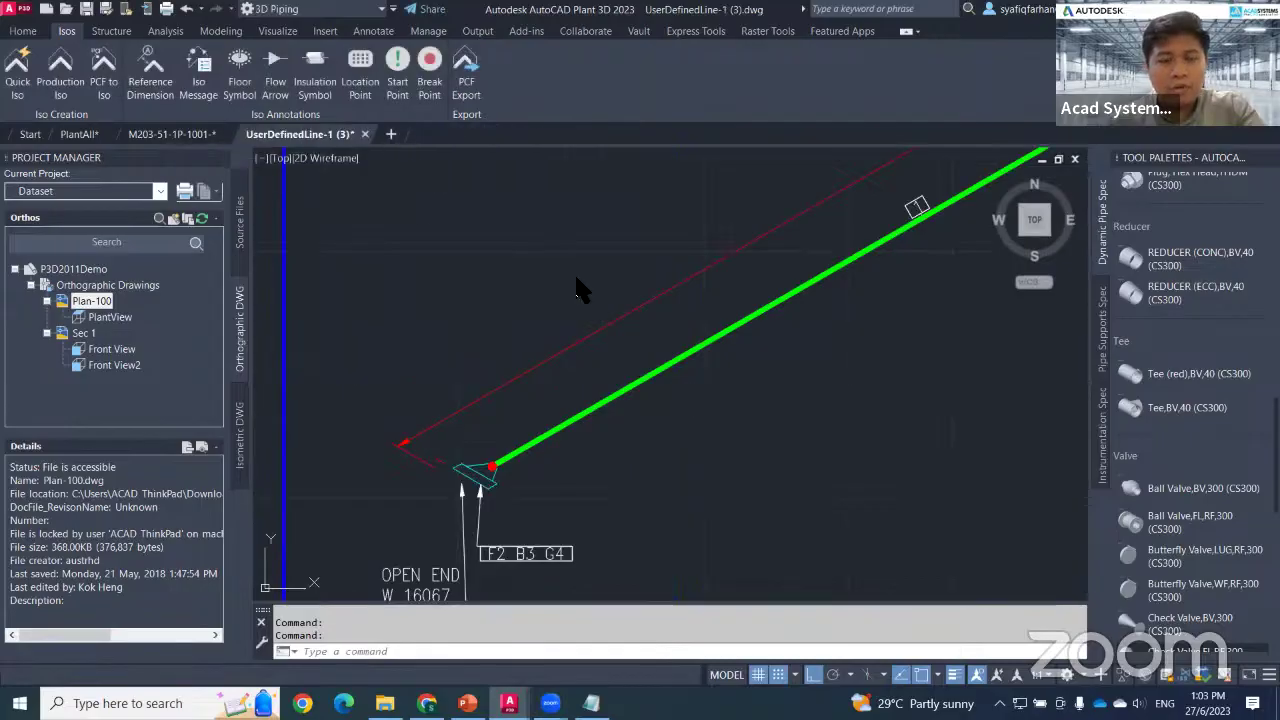
{"action": "left_click", "coordinate": [612, 394]}
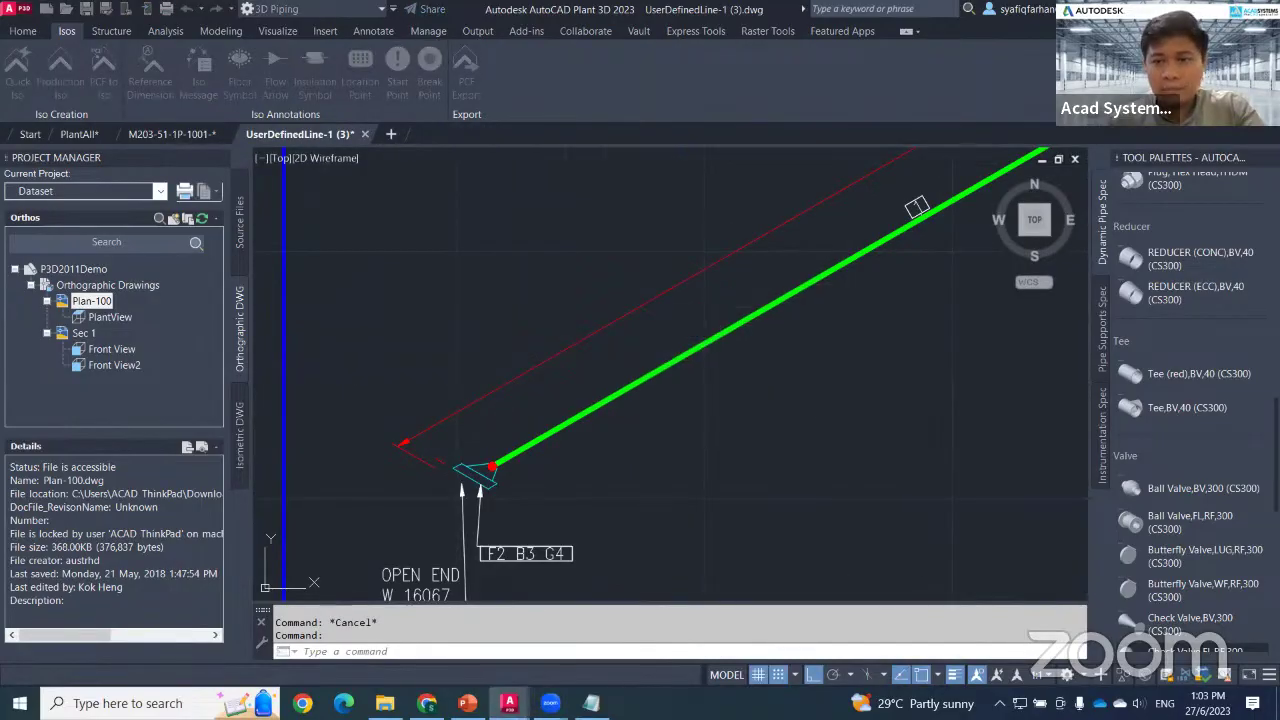
{"action": "middle_click_drag", "start_coordinate": [509, 503], "coordinate": [531, 466]}
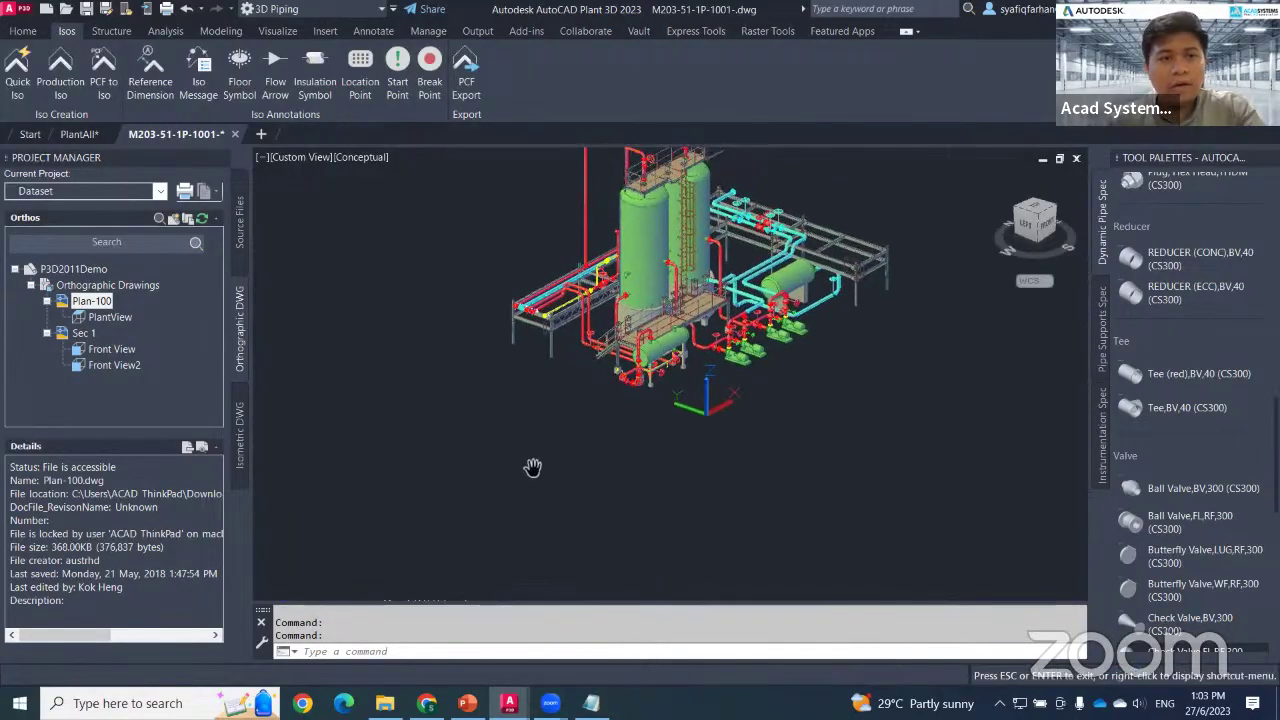
In PlantAll, paste SKEY=VBFL,TYPE=VALVE back into the valve's Content Iso Symbol property.
{"action": "left_click", "coordinate": [80, 134]}
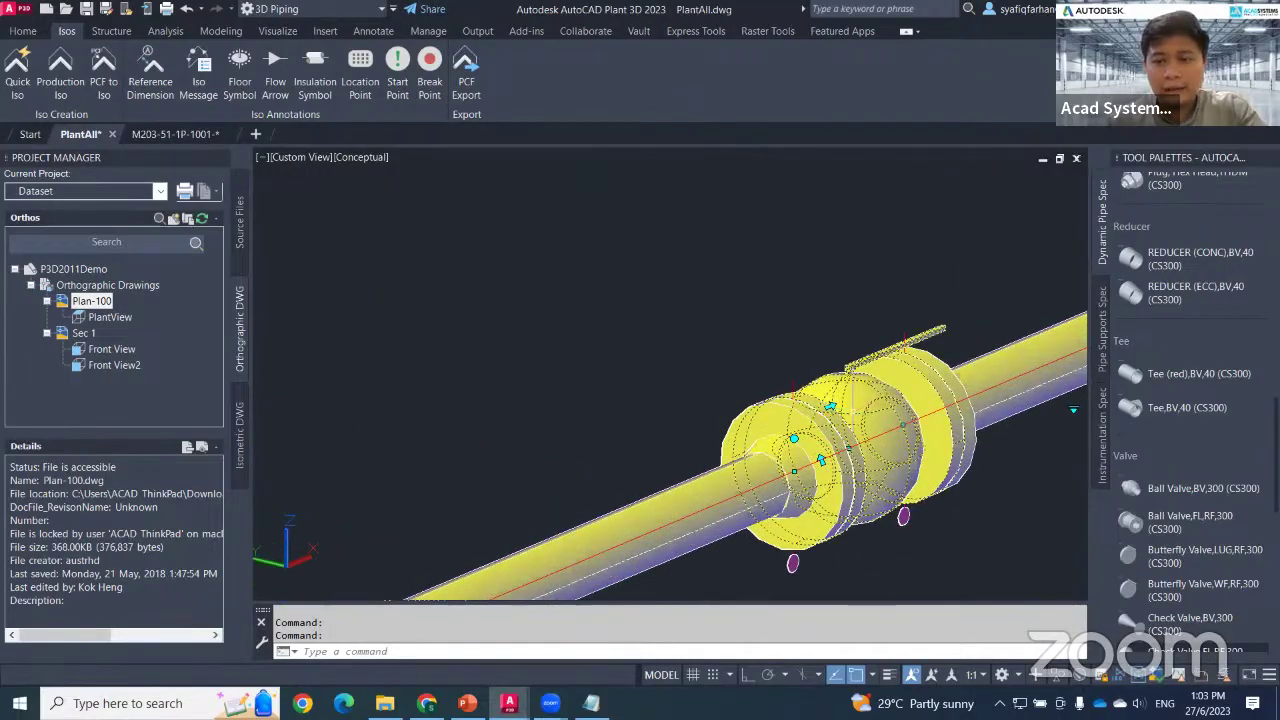
{"action": "right_click", "coordinate": [857, 423]}
{"action": "left_click", "coordinate": [906, 646]}
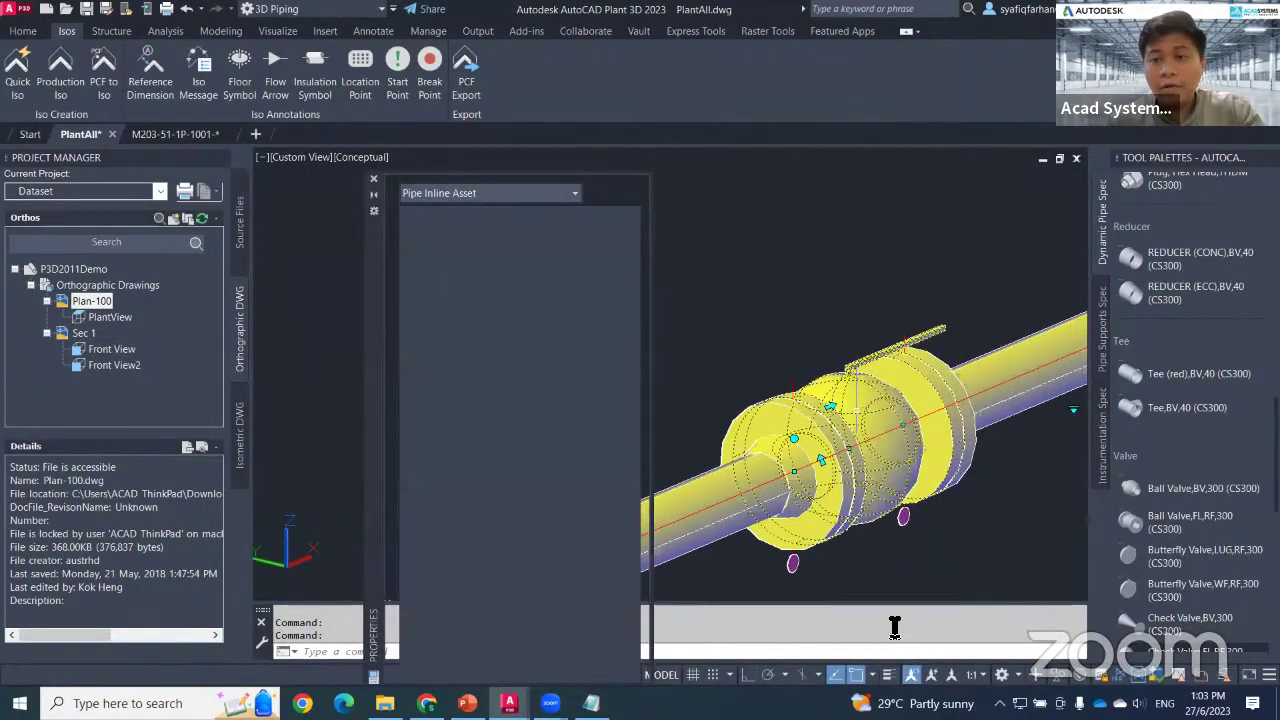
{"action": "left_click_drag", "start_coordinate": [393, 288], "coordinate": [405, 425]}
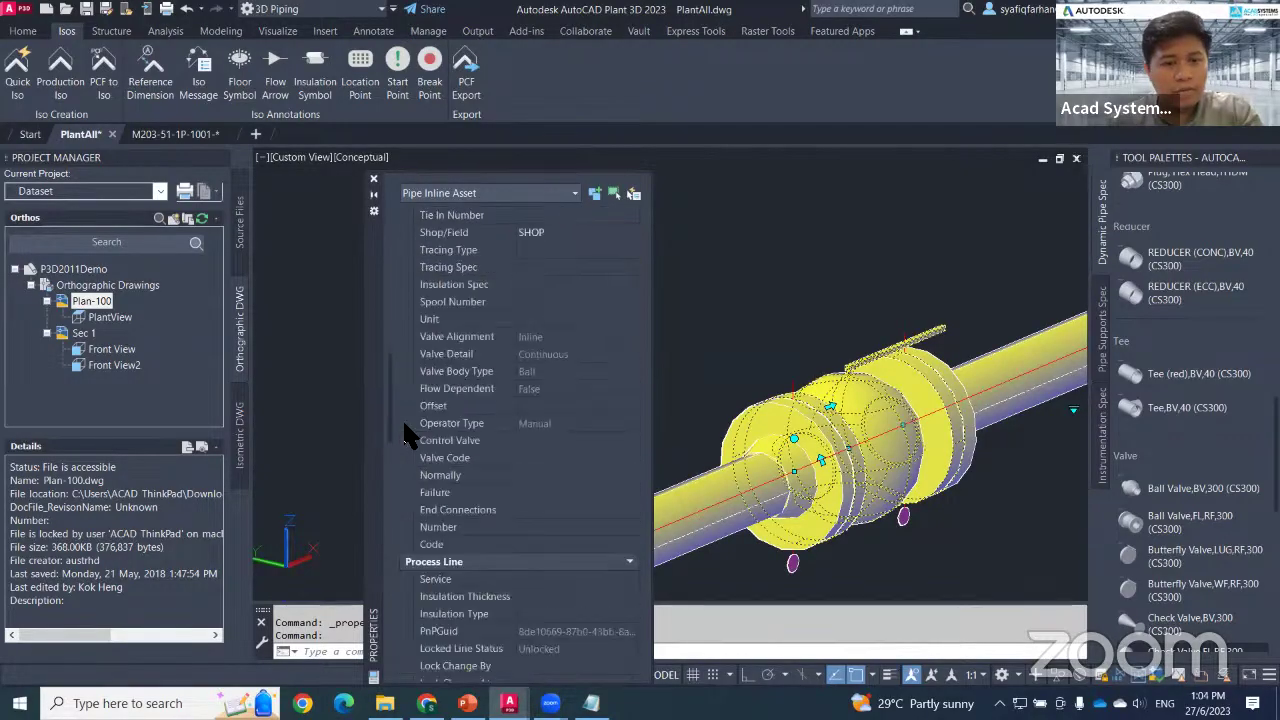
{"action": "scroll", "coordinate": [450, 448], "scroll_direction": "up", "scroll_amount": 5}
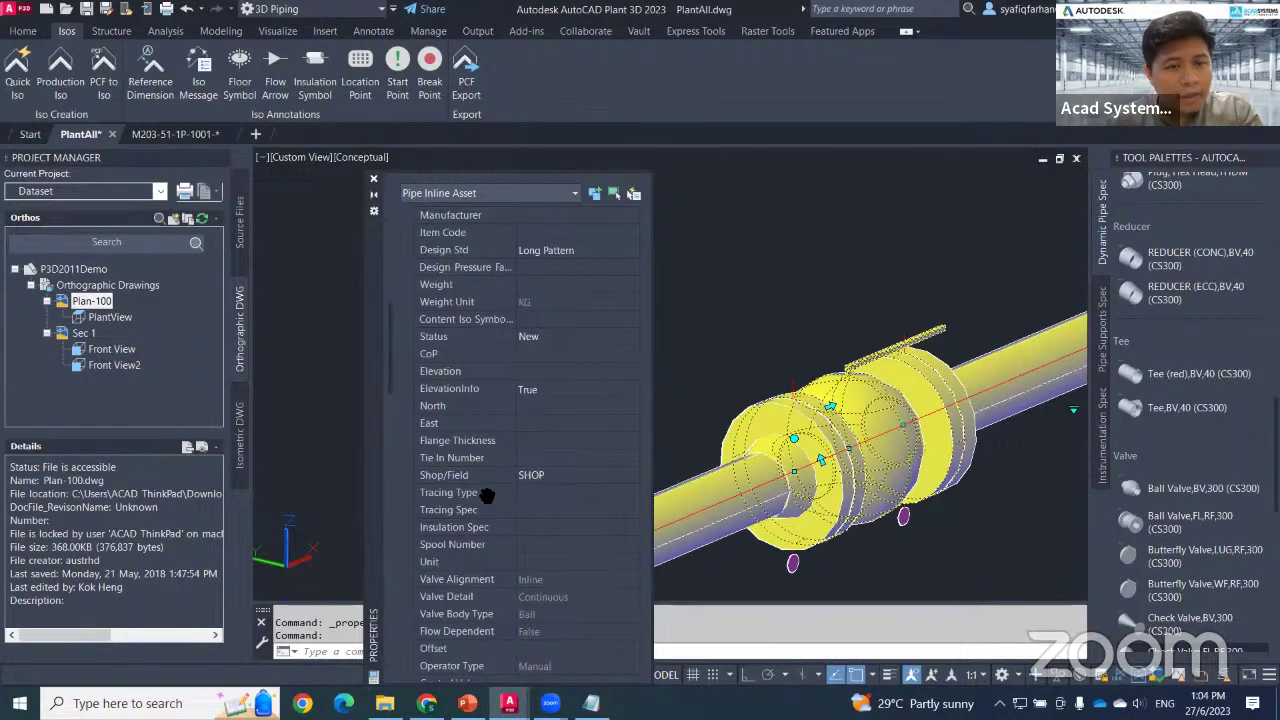
{"action": "left_click", "coordinate": [525, 319]}
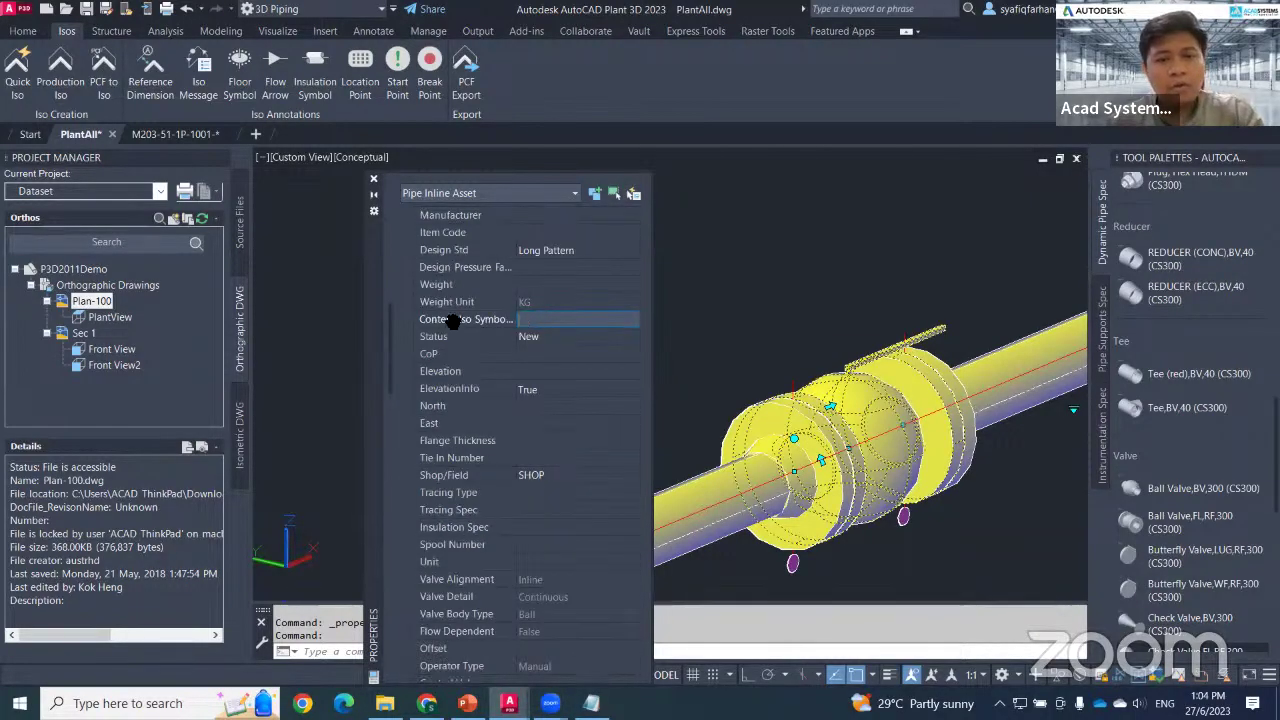
{"action": "type", "text": "SKEY=VBFL,TYPE=VALVE"}
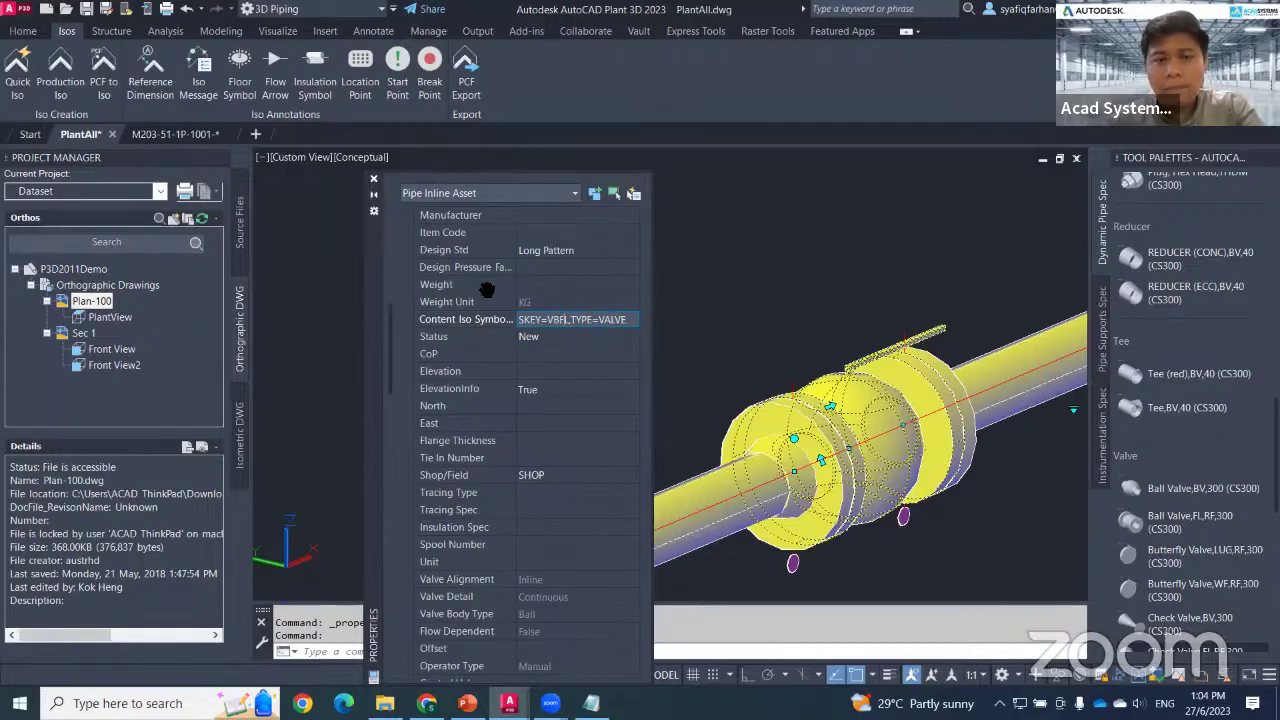
Commit the Content Iso Symbol value and window-select the pipe run.
{"action": "left_click", "coordinate": [547, 285]}
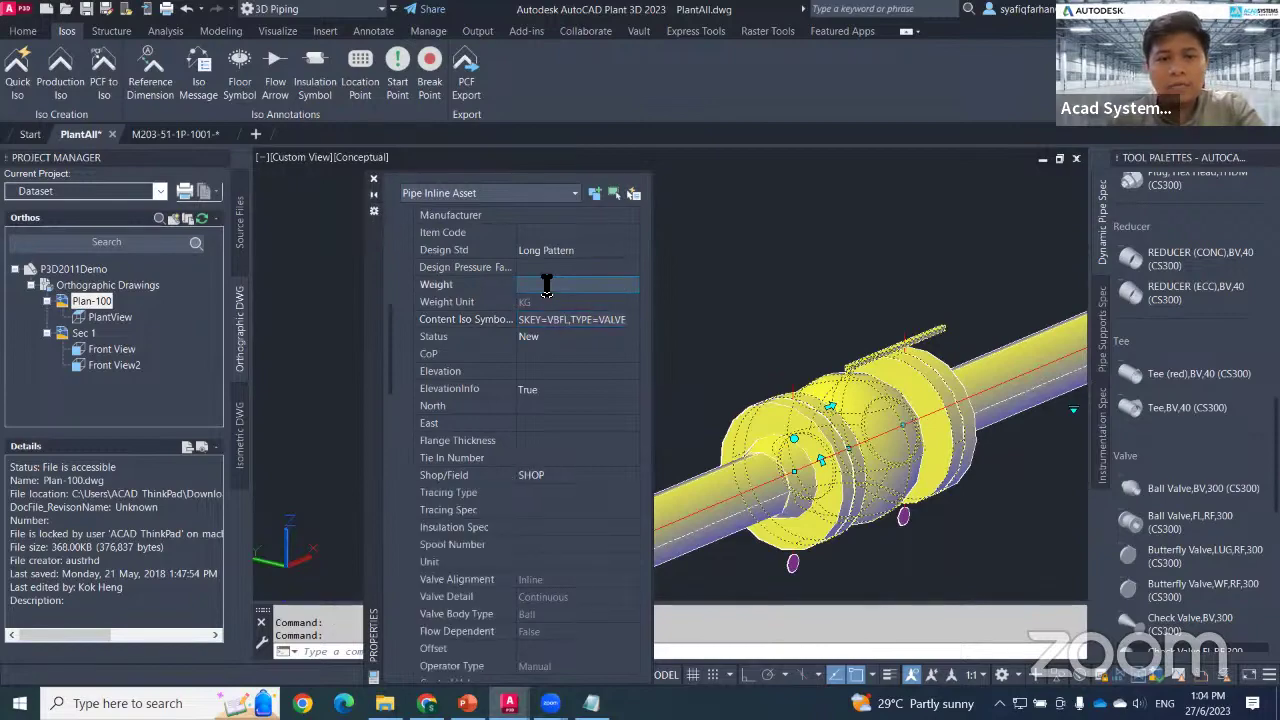
{"action": "key", "text": "Escape"}
{"action": "key", "text": "Escape"}
{"action": "scroll", "coordinate": [786, 470], "scroll_direction": "down", "scroll_amount": 5}
{"action": "left_click", "coordinate": [815, 478]}
{"action": "left_click", "coordinate": [530, 300]}
Generate a Check_A2 quick iso of the pipe run and show the creation details.
{"action": "left_click", "coordinate": [18, 72]}
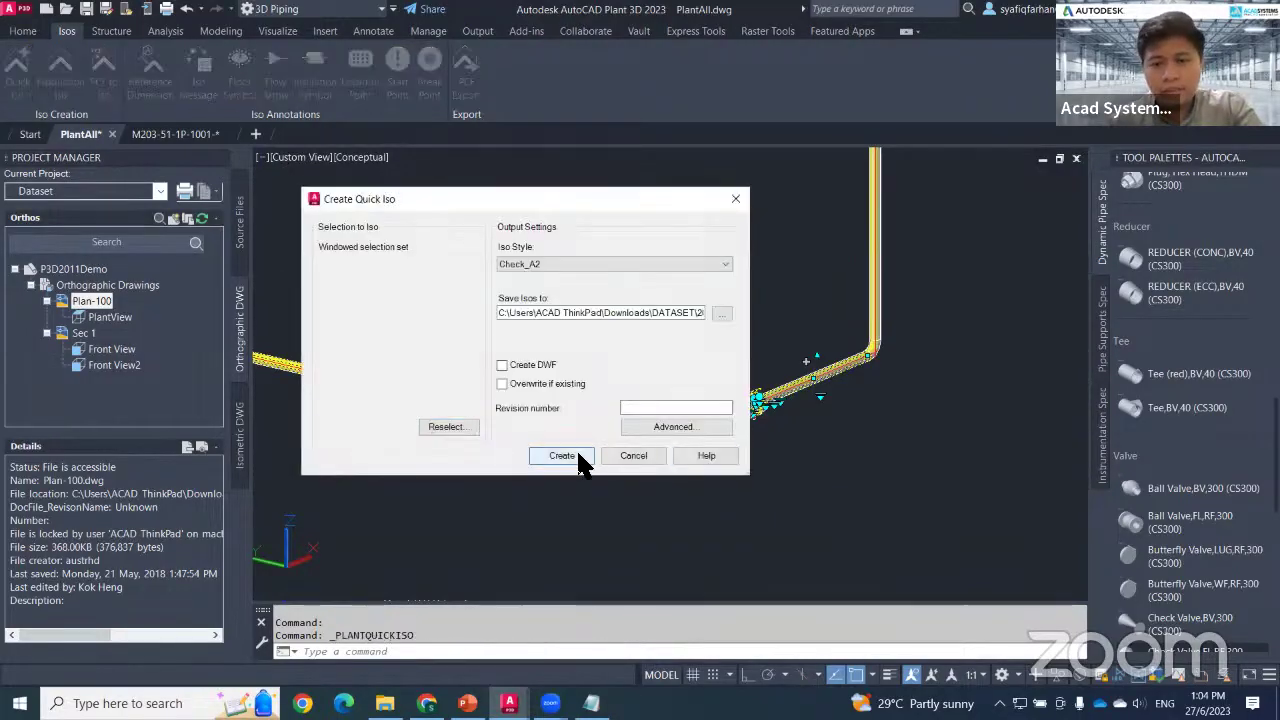
{"action": "left_click", "coordinate": [583, 458]}
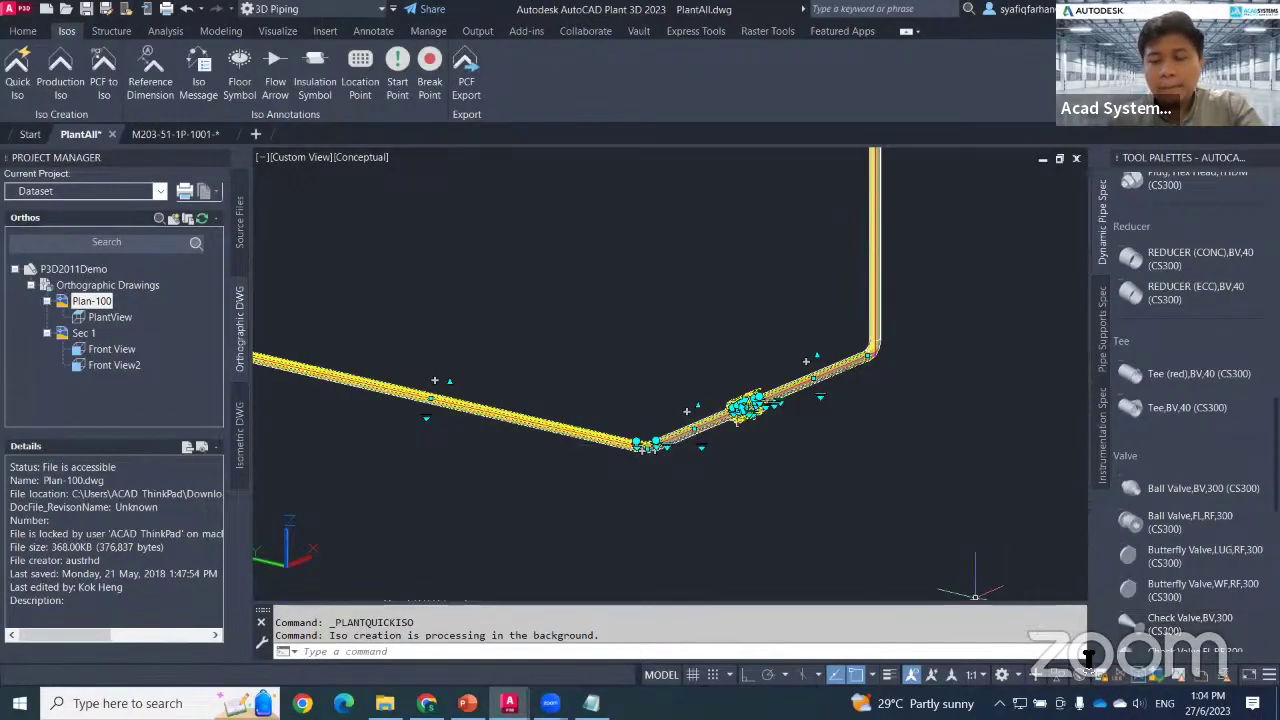
{"action": "scroll", "coordinate": [915, 560], "scroll_direction": "down", "scroll_amount": 3}
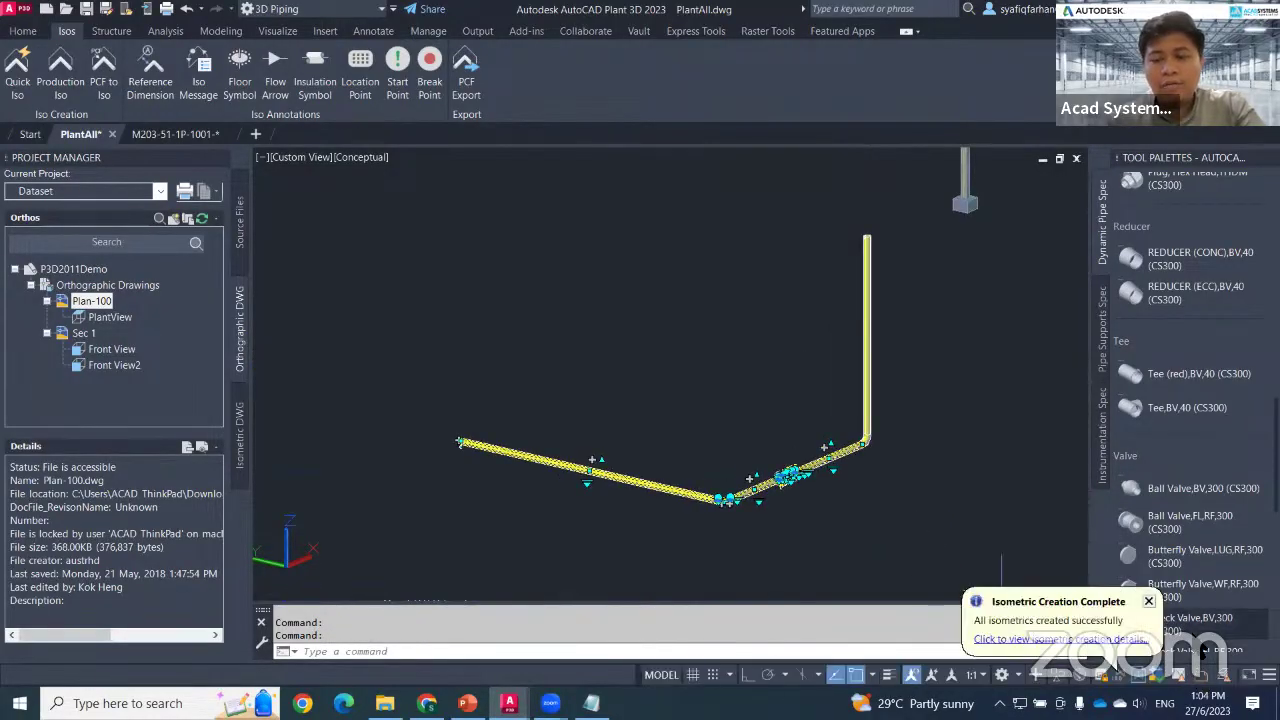
{"action": "left_click", "coordinate": [1090, 640]}
Open UserDefinedLine (2).dwg, zoom to the valve symbol, then close it without saving.
{"action": "left_click", "coordinate": [798, 474]}
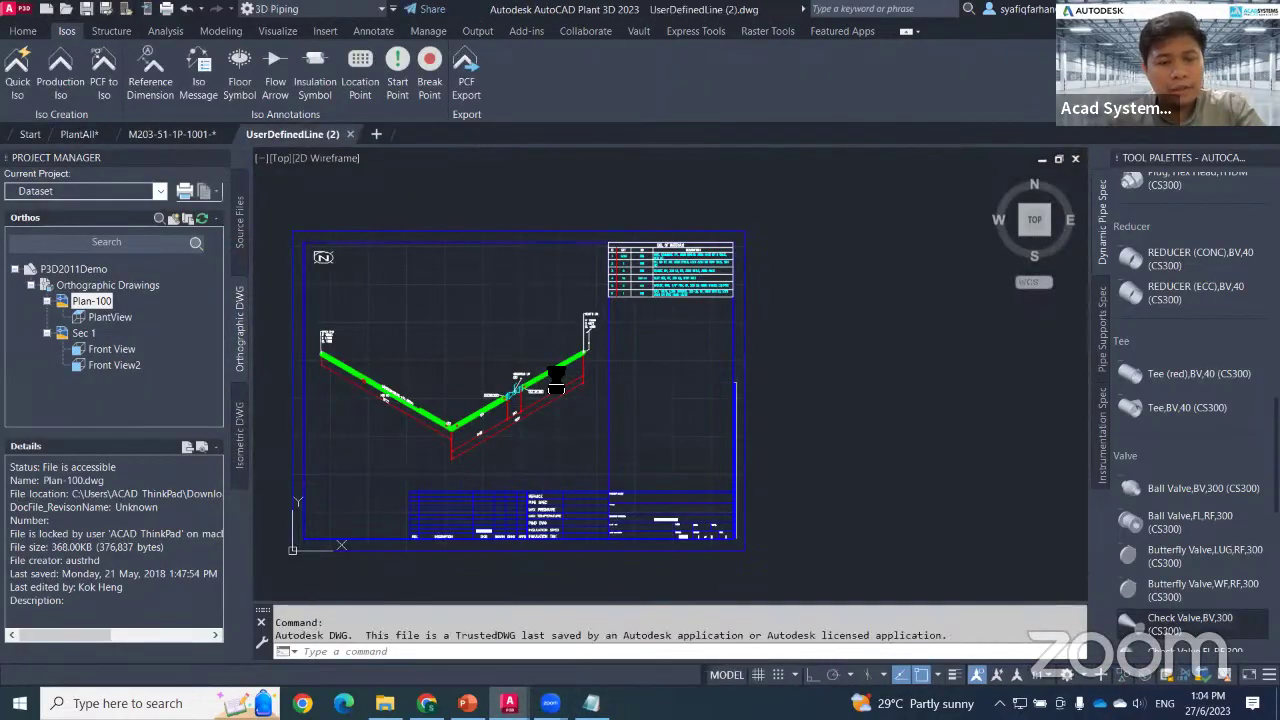
{"action": "scroll", "coordinate": [666, 312], "scroll_direction": "up", "scroll_amount": 5}
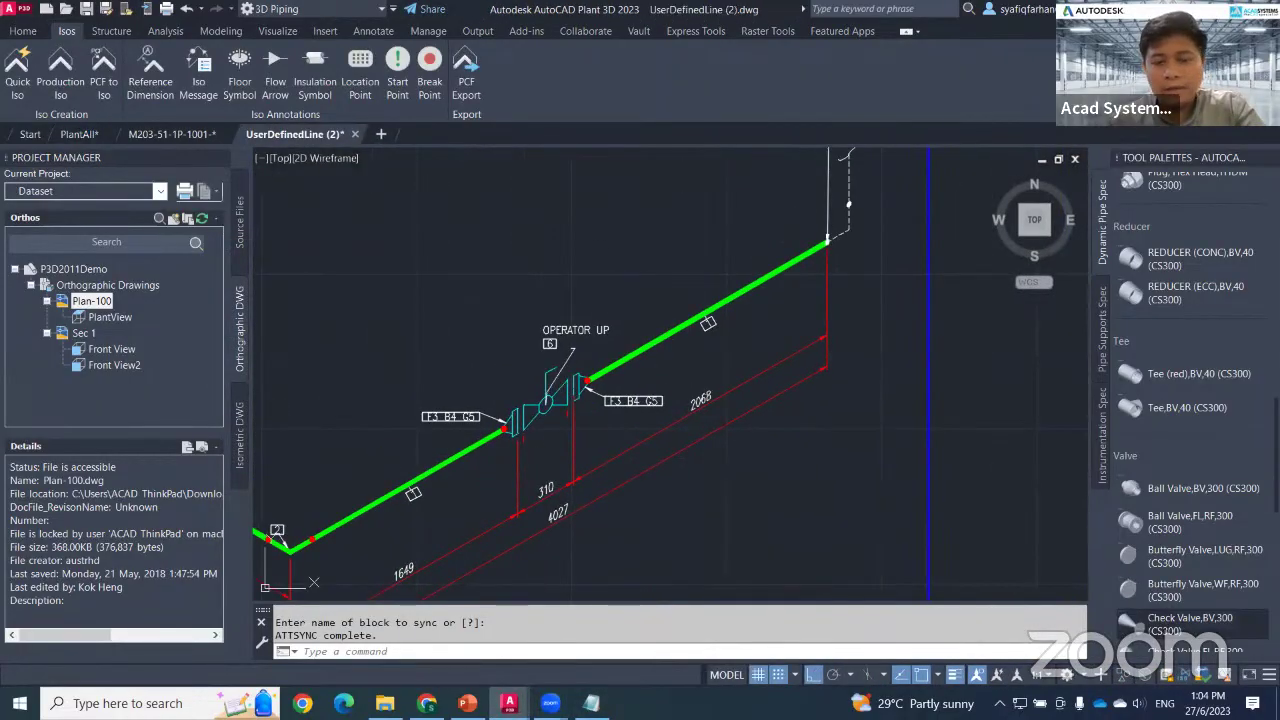
{"action": "left_click", "coordinate": [355, 134]}
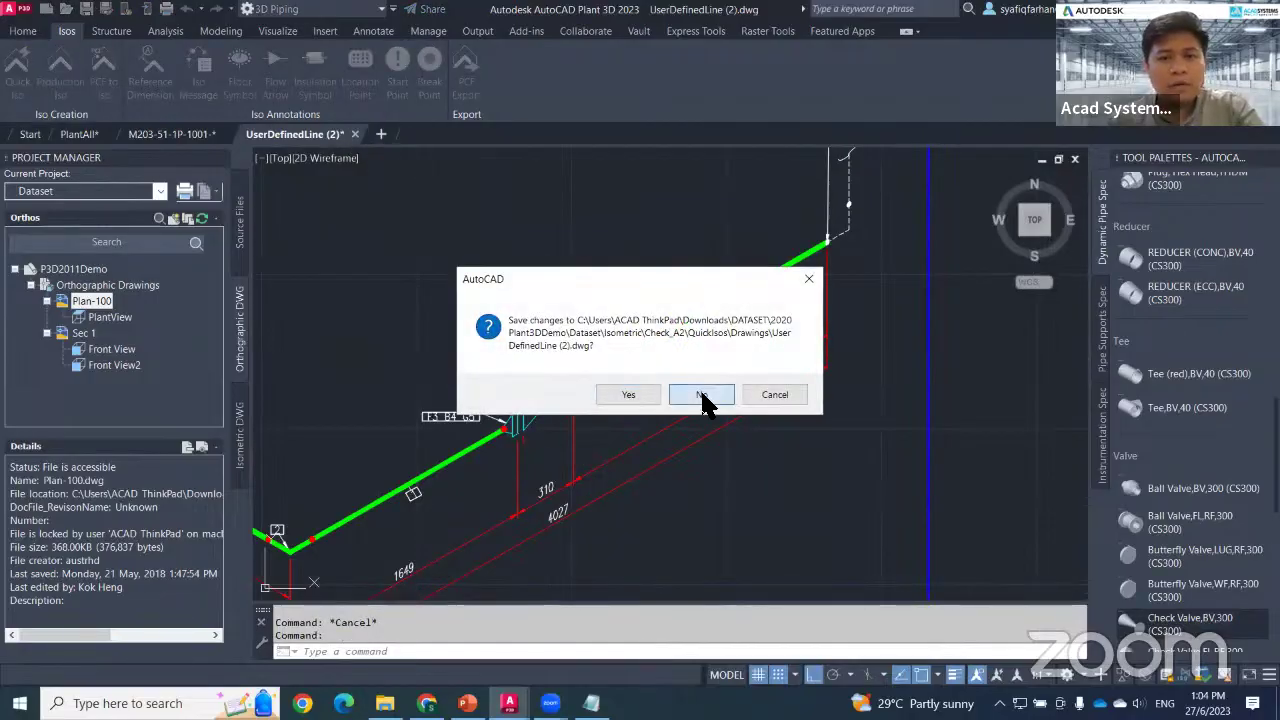
{"action": "left_click", "coordinate": [700, 395]}
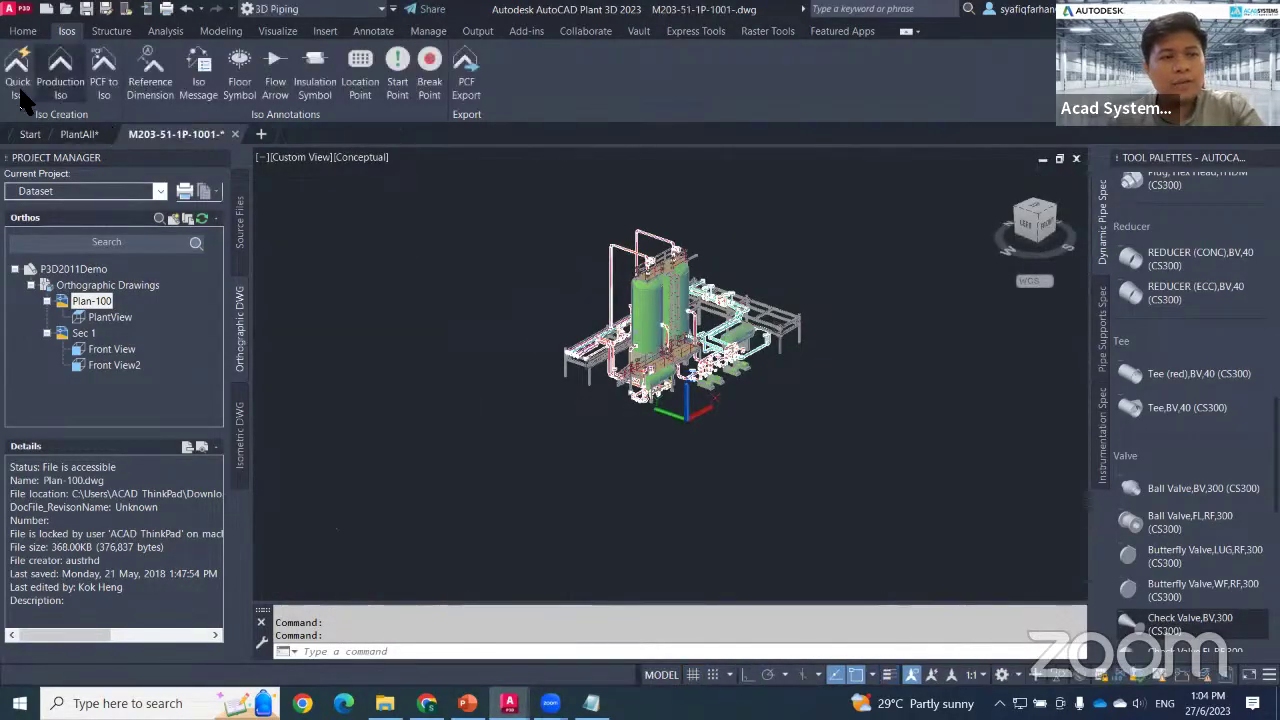
{"action": "scroll", "coordinate": [610, 348], "scroll_direction": "up", "scroll_amount": 3}
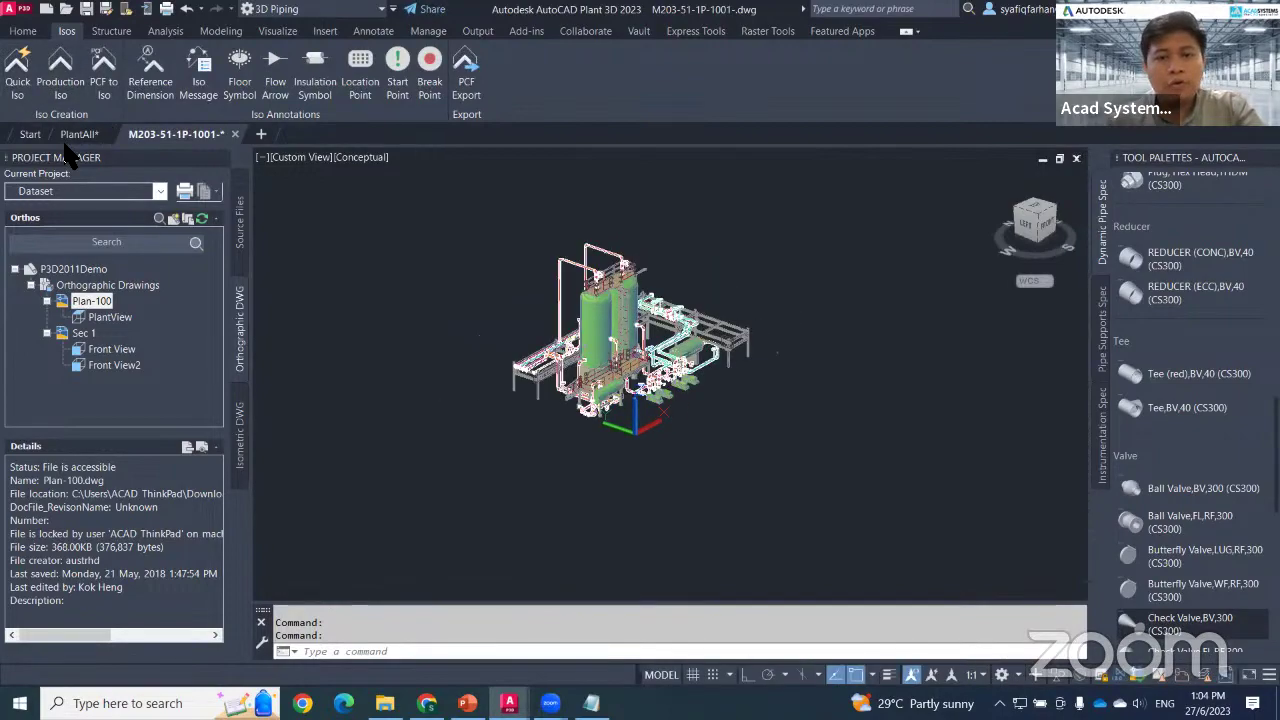
{"action": "middle_click_drag", "start_coordinate": [637, 354], "coordinate": [477, 434]}
{"action": "left_click", "coordinate": [17, 70]}
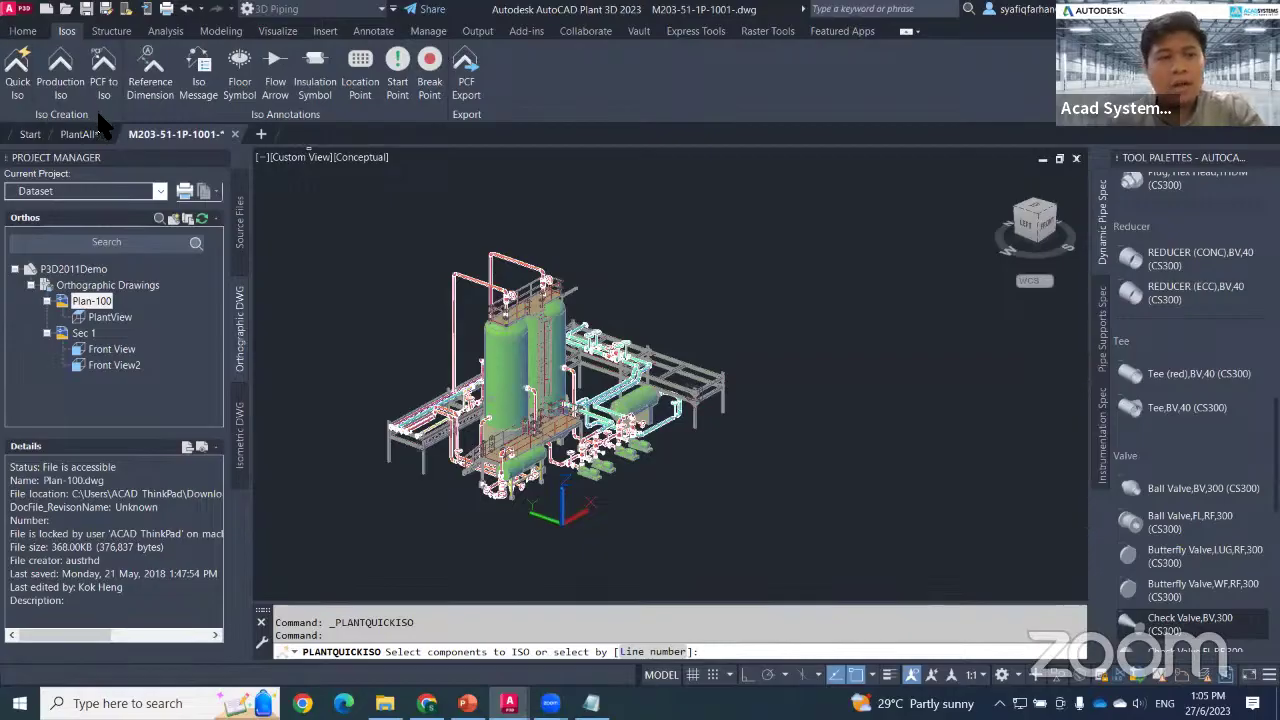
{"action": "key", "text": "Escape"}
{"action": "left_click", "coordinate": [60, 80]}
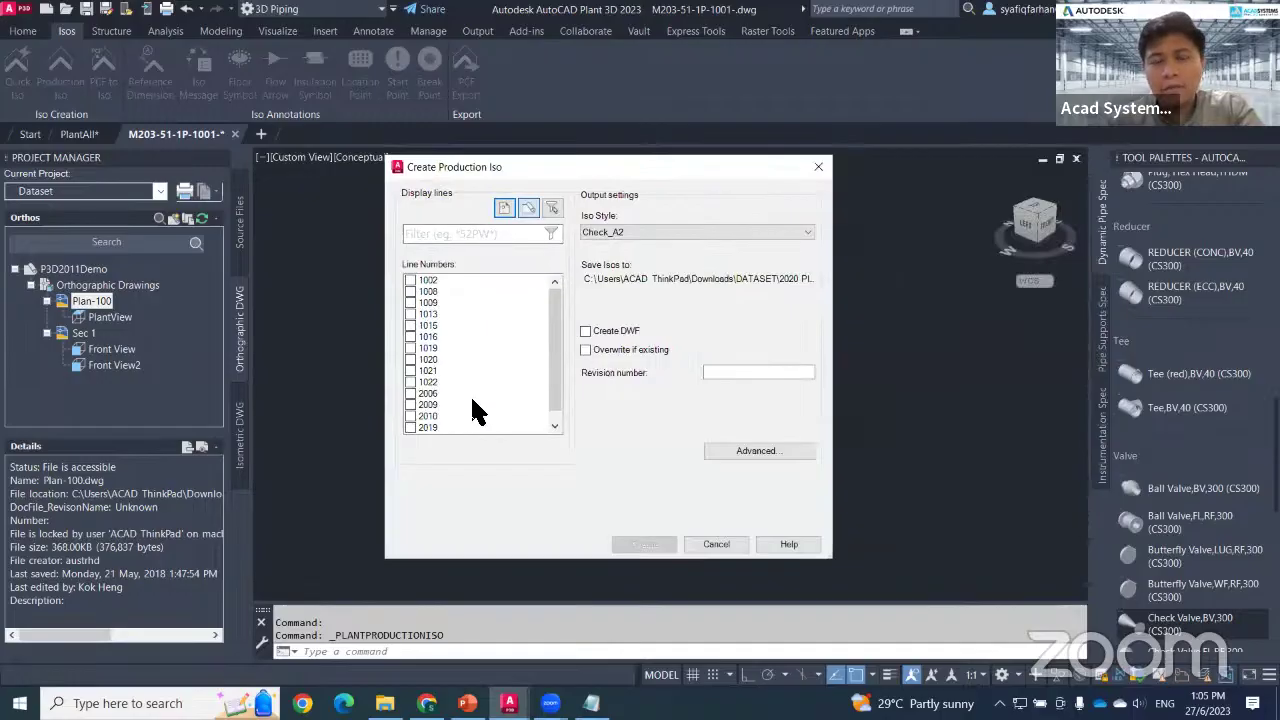
{"action": "scroll", "coordinate": [476, 410], "scroll_direction": "down", "scroll_amount": 1}
{"action": "scroll", "coordinate": [474, 412], "scroll_direction": "up", "scroll_amount": 1}
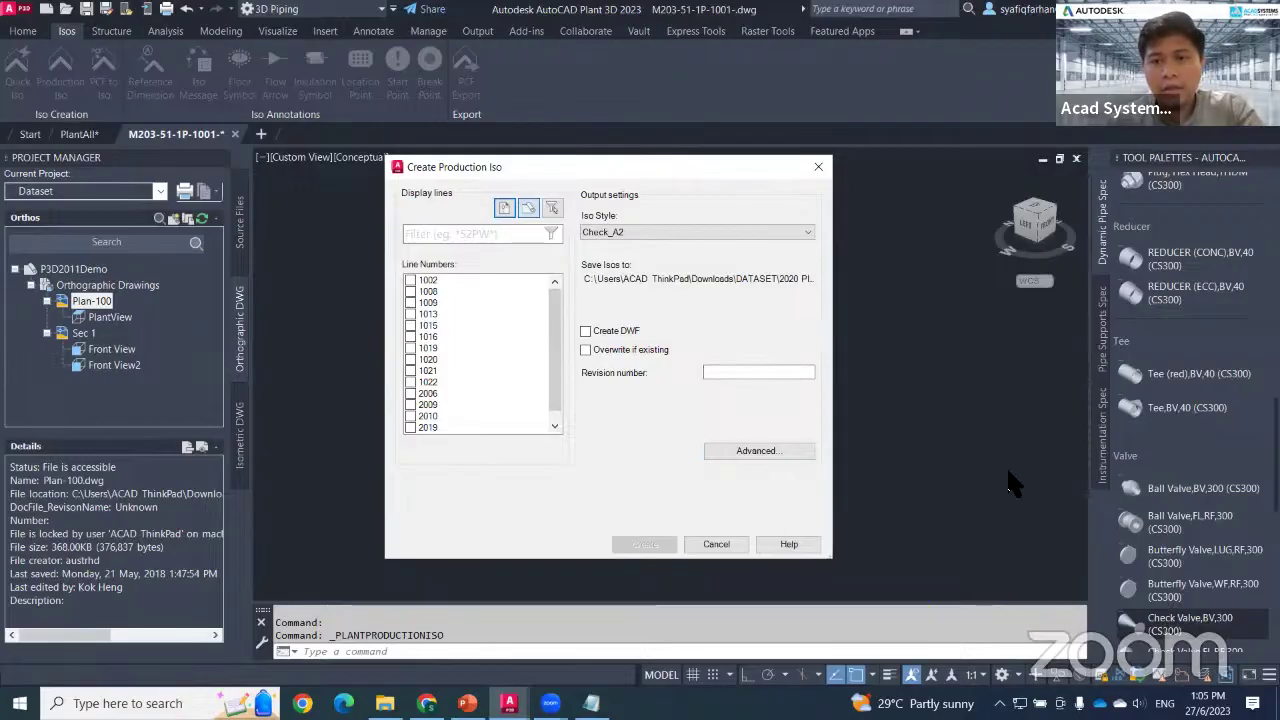
{"action": "left_click", "coordinate": [818, 166]}
Pan, zoom and orbit the plant model to bring the upper pipe run into view.
{"action": "scroll", "coordinate": [560, 340], "scroll_direction": "up", "scroll_amount": 5}
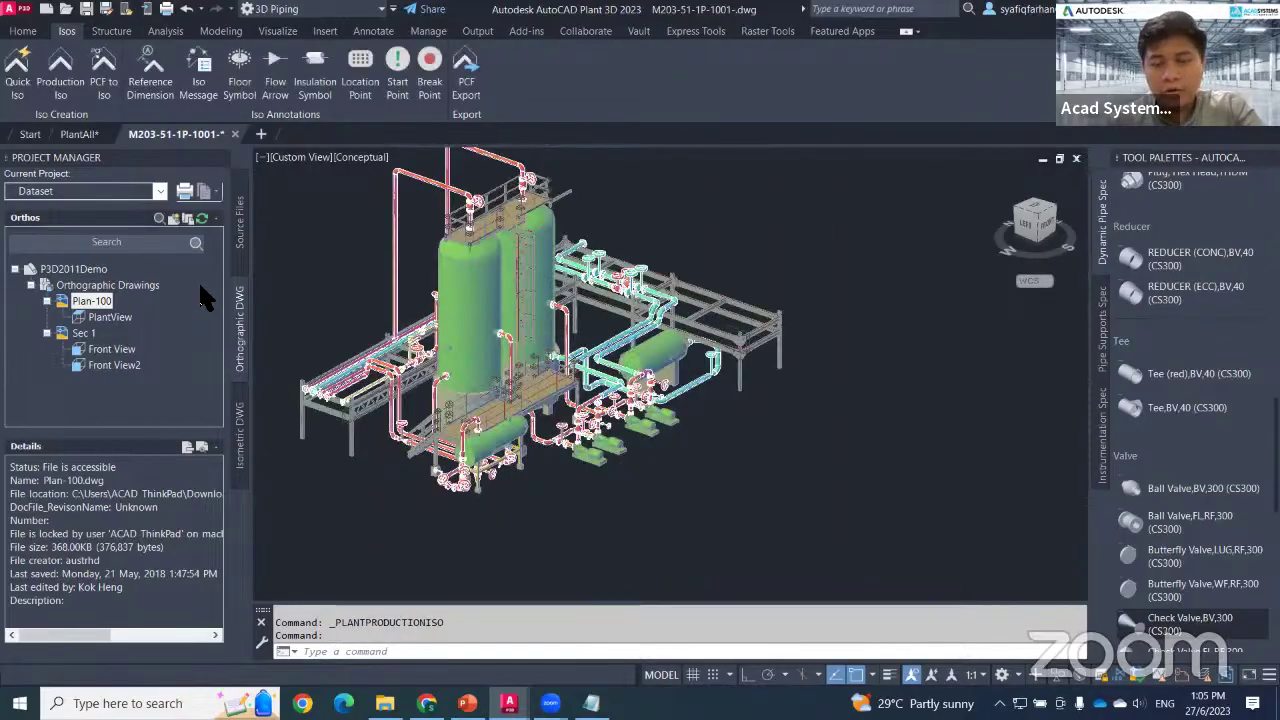
{"action": "middle_click_drag", "start_coordinate": [617, 515], "coordinate": [667, 521]}
{"action": "key", "text": "Escape"}
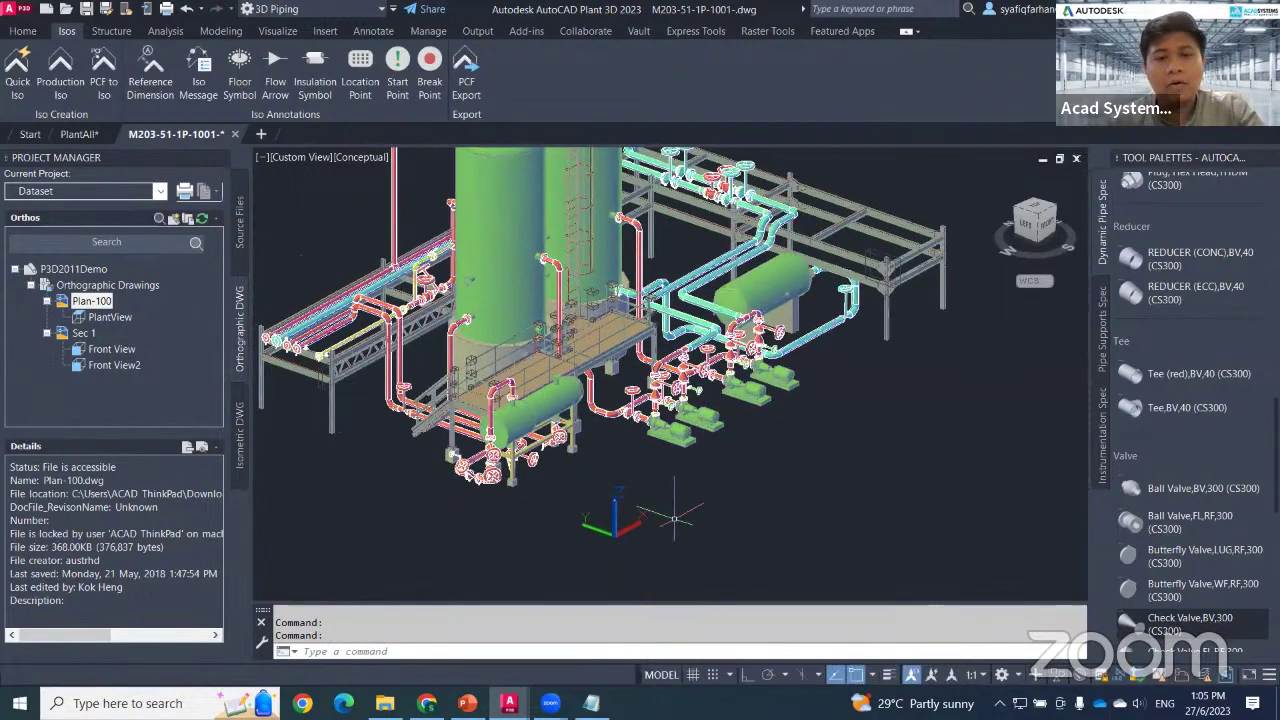
{"action": "scroll", "coordinate": [515, 502], "scroll_direction": "up", "scroll_amount": 2}
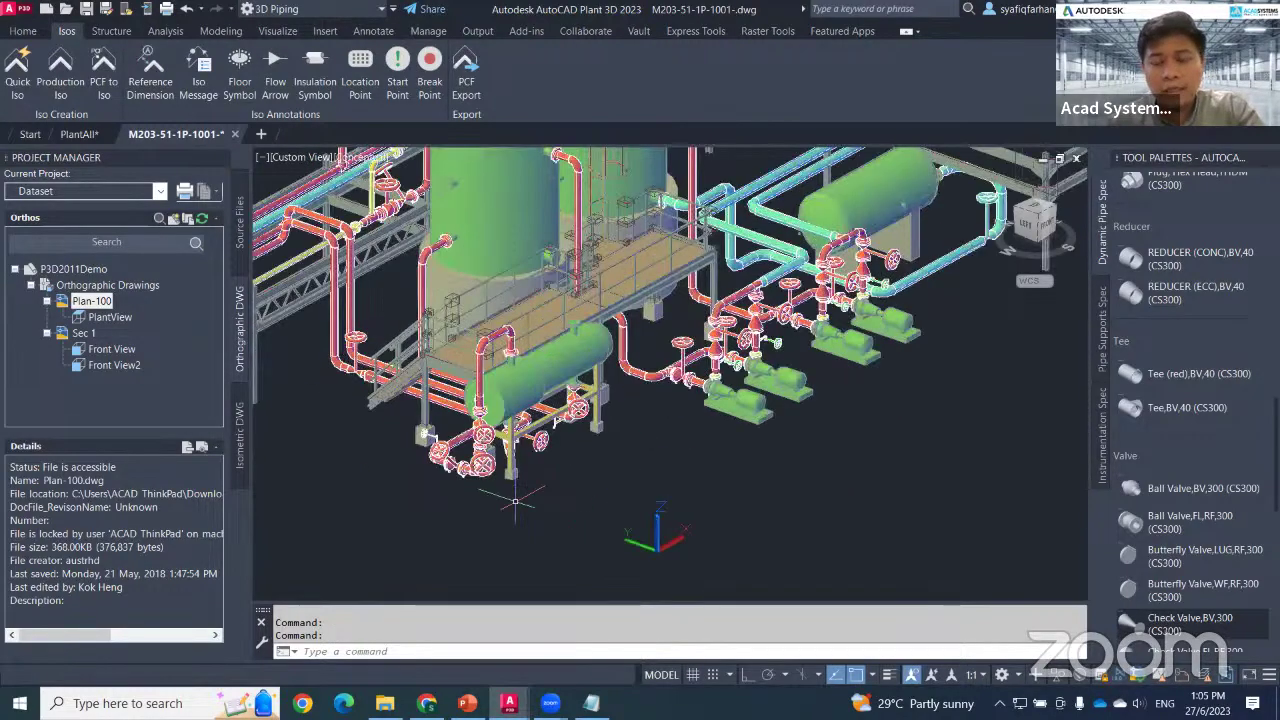
{"action": "middle_click_drag", "start_coordinate": [515, 502], "coordinate": [560, 506]}
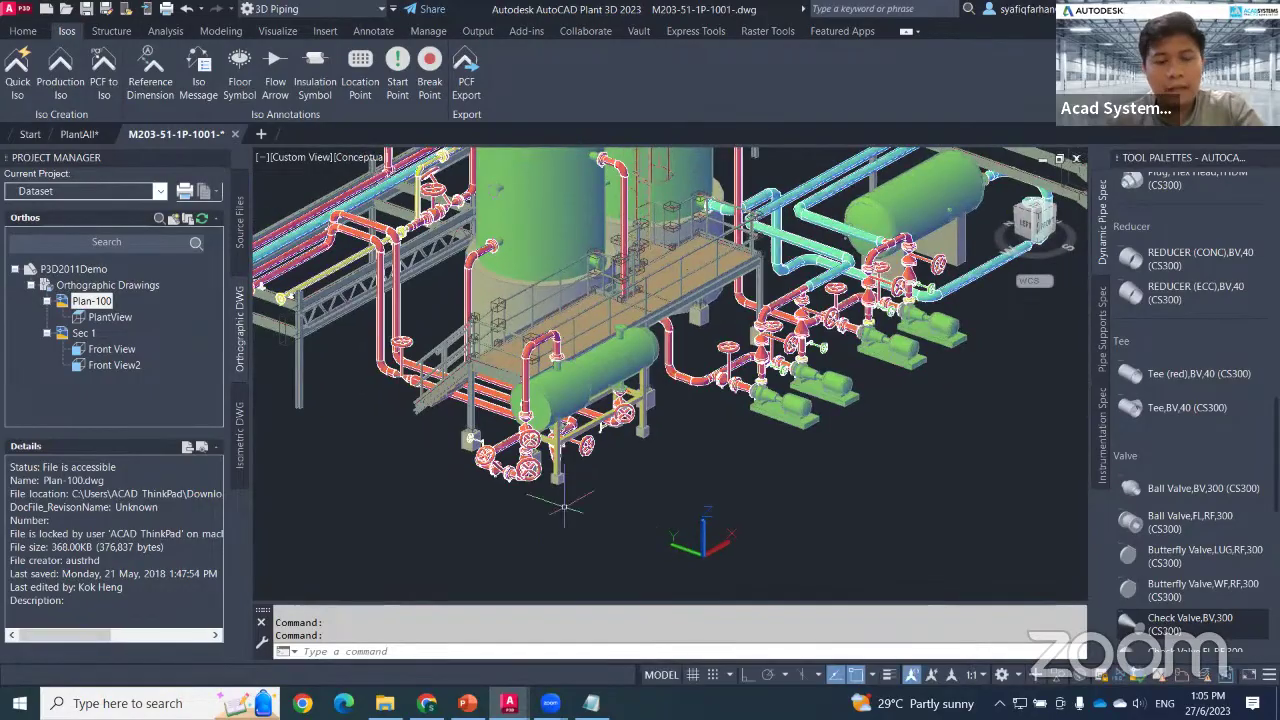
{"action": "scroll", "coordinate": [470, 482], "scroll_direction": "up", "scroll_amount": 3}
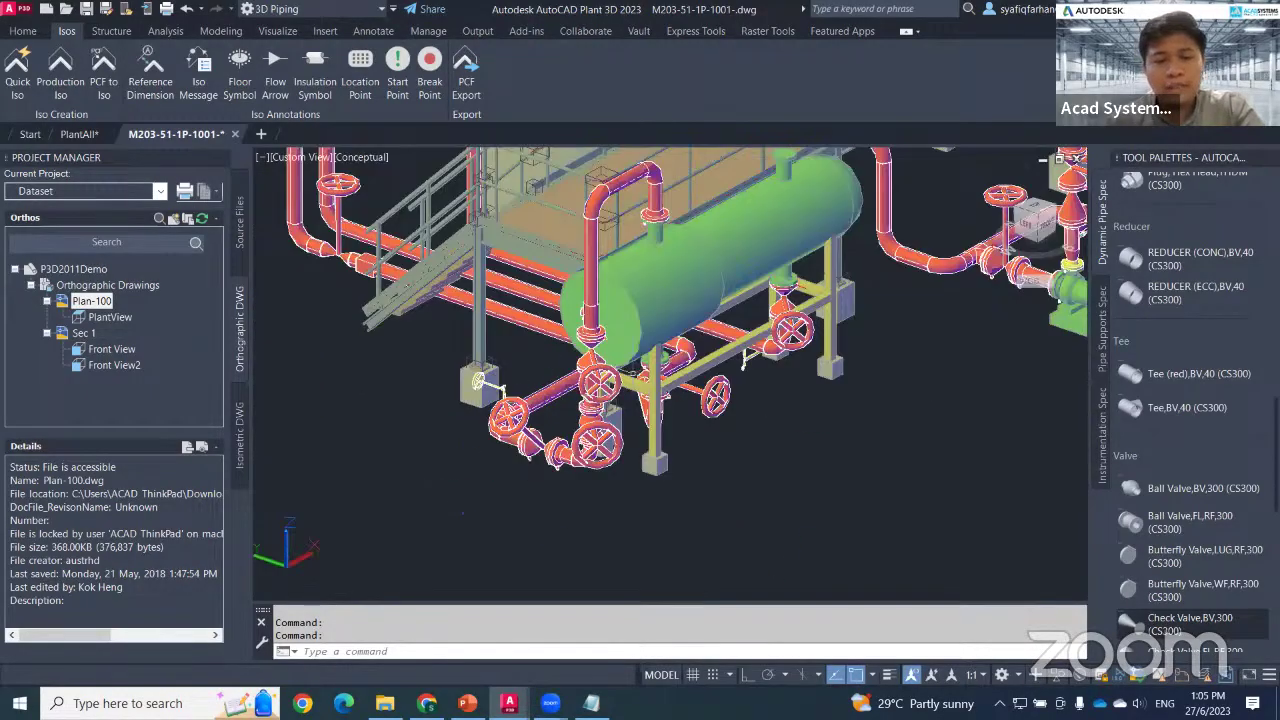
{"action": "middle_click_drag", "start_coordinate": [636, 532], "coordinate": [446, 354], "text": "shift"}
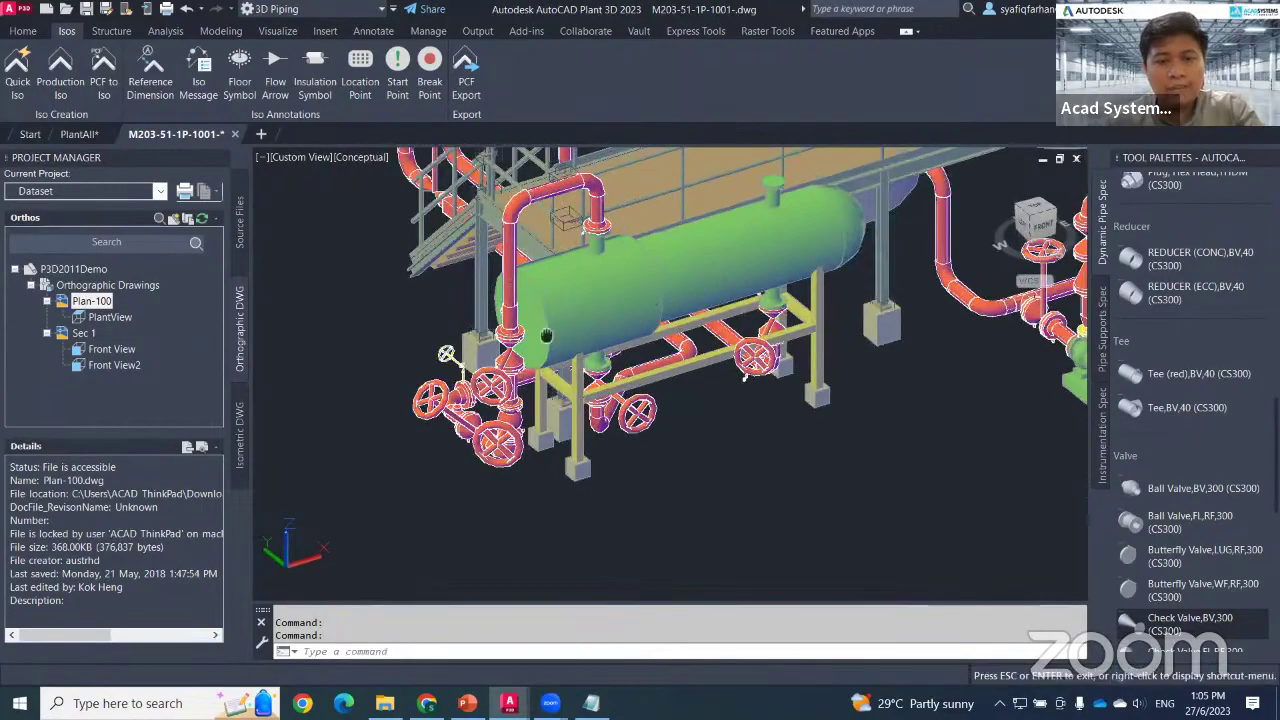
{"action": "scroll", "coordinate": [577, 315], "scroll_direction": "up", "scroll_amount": 3}
Select the upper pipe's whole Connected Line Number run, then orbit the full model.
{"action": "left_click", "coordinate": [590, 205]}
{"action": "right_click", "coordinate": [578, 188]}
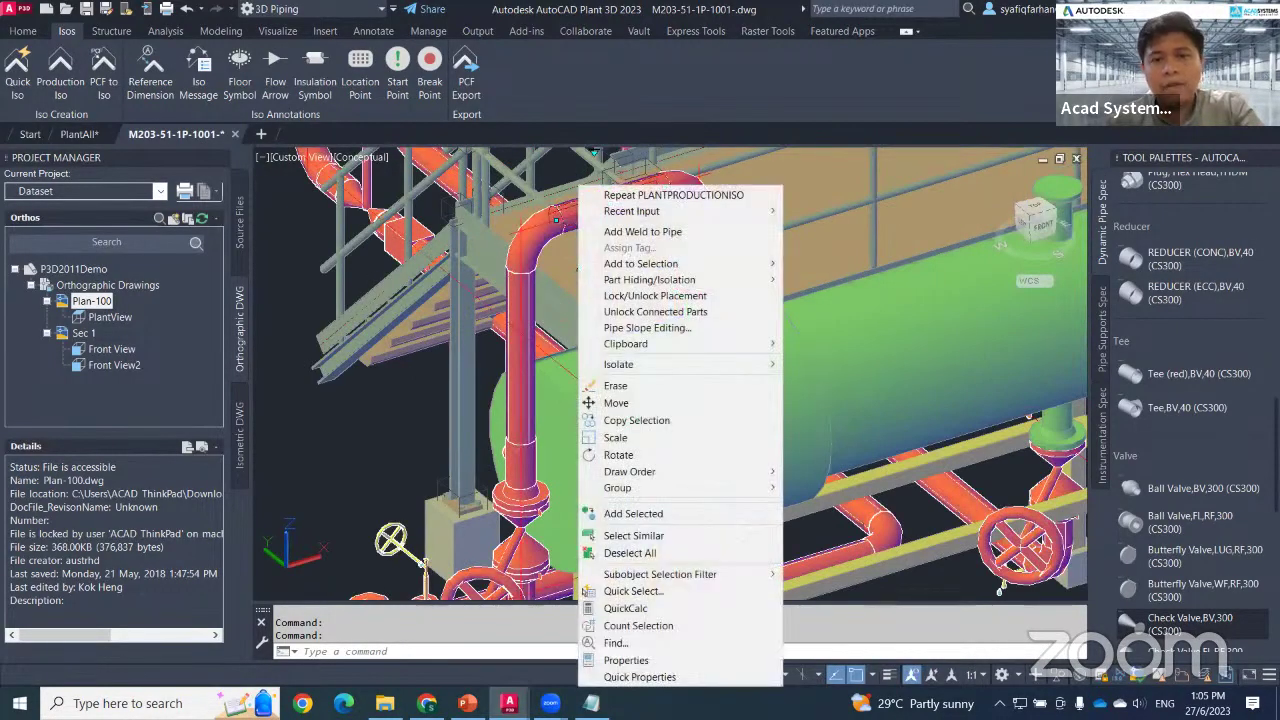
{"action": "mouse_move", "coordinate": [680, 270]}
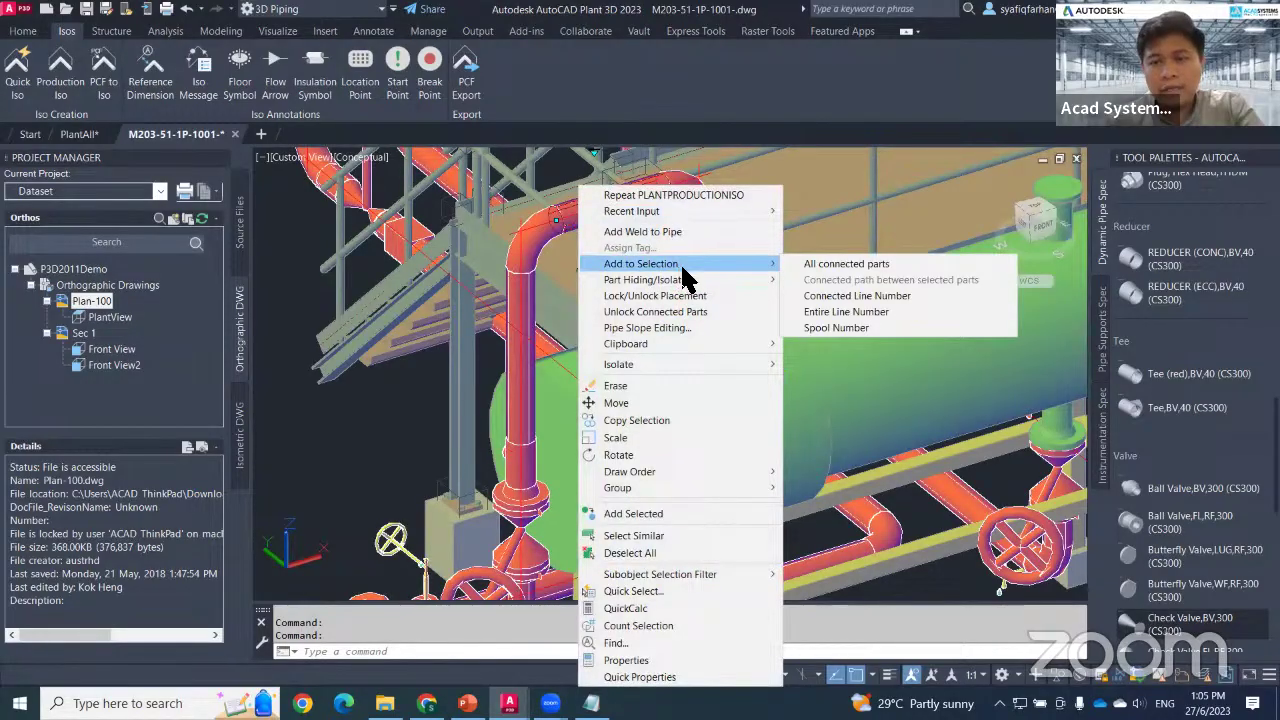
{"action": "left_click", "coordinate": [838, 295]}
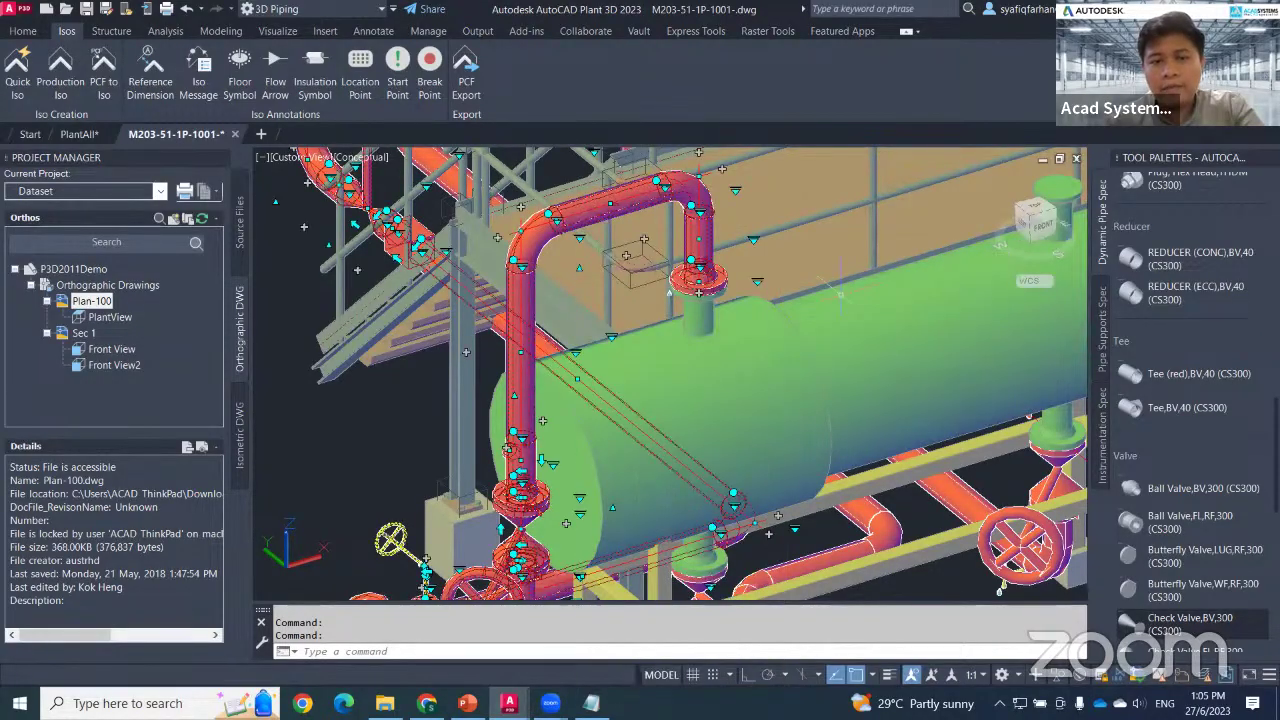
{"action": "scroll", "coordinate": [715, 420], "scroll_direction": "down", "scroll_amount": 5}
{"action": "key", "text": "Escape"}
{"action": "middle_click_drag", "start_coordinate": [745, 460], "coordinate": [638, 552], "text": "shift"}
{"action": "mouse_move", "coordinate": [740, 565]}
{"action": "middle_mouse_down", "text": "shift"}
{"action": "mouse_move", "coordinate": [808, 563]}
{"action": "mouse_move", "coordinate": [757, 560]}
{"action": "middle_mouse_up", "text": "shift"}
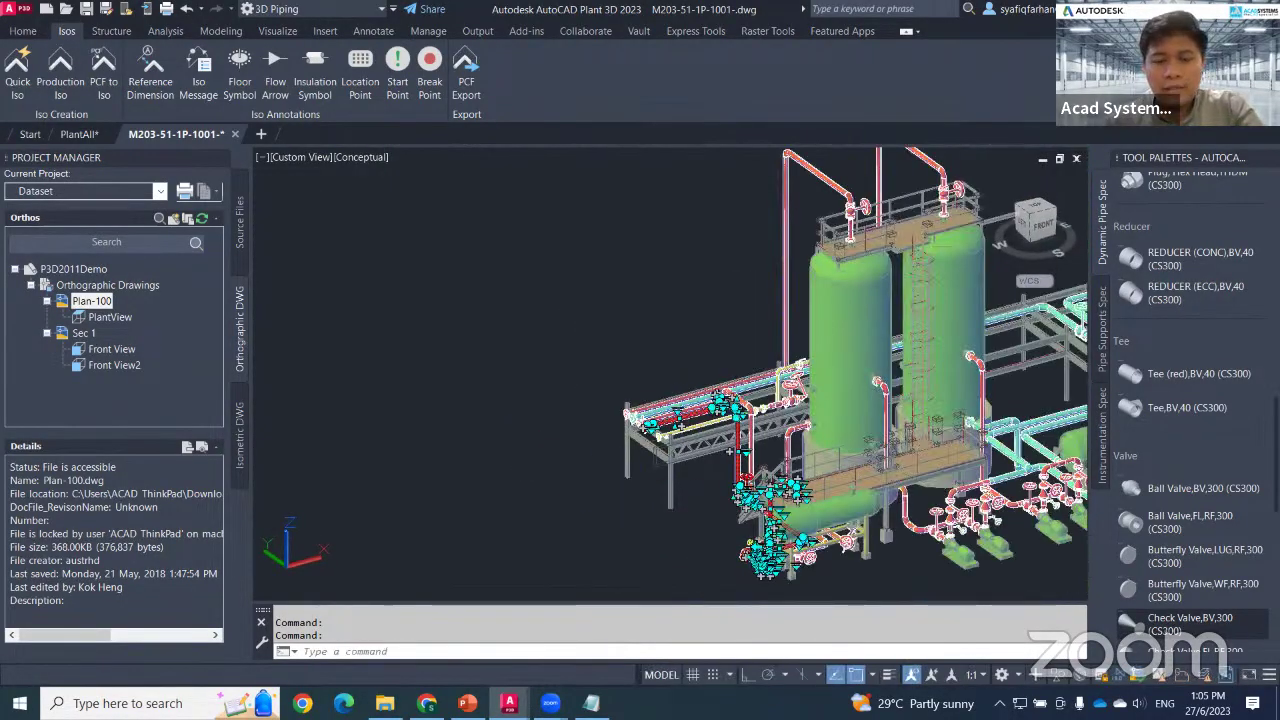
Isolate the selected pipe run so only line 1020 is shown, and centre it in view.
{"action": "right_click", "coordinate": [624, 518]}
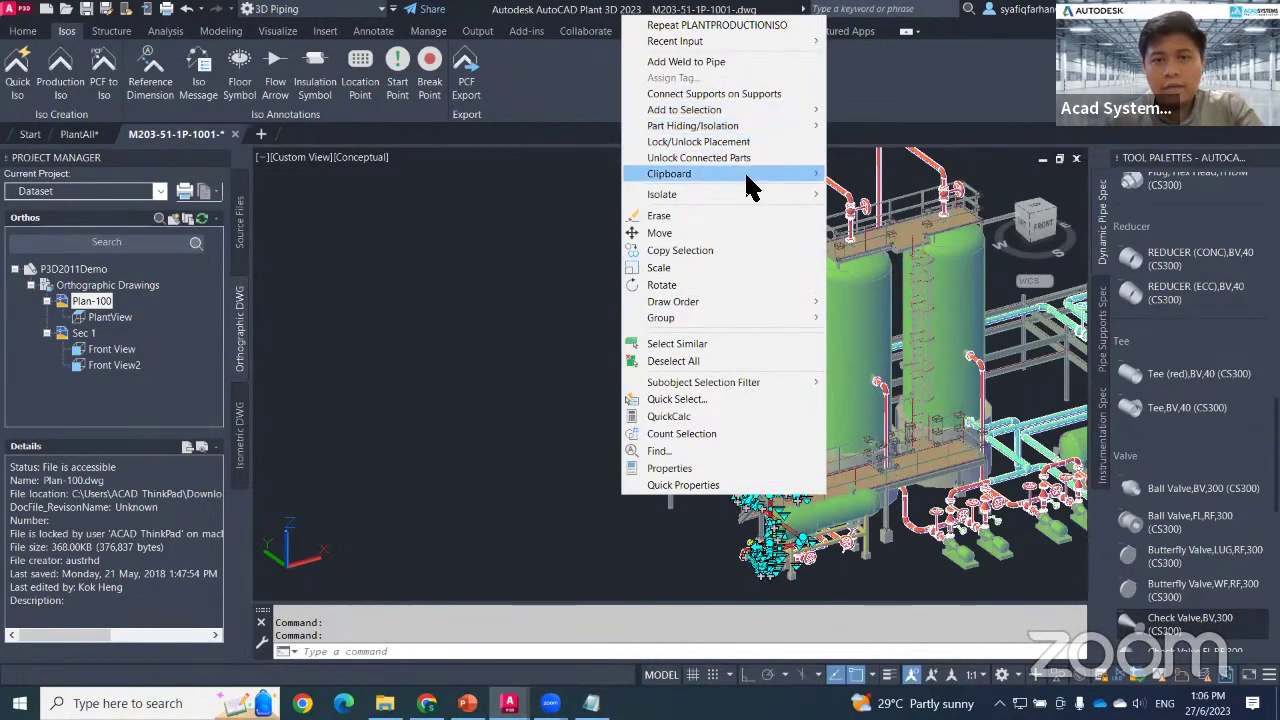
{"action": "mouse_move", "coordinate": [750, 195]}
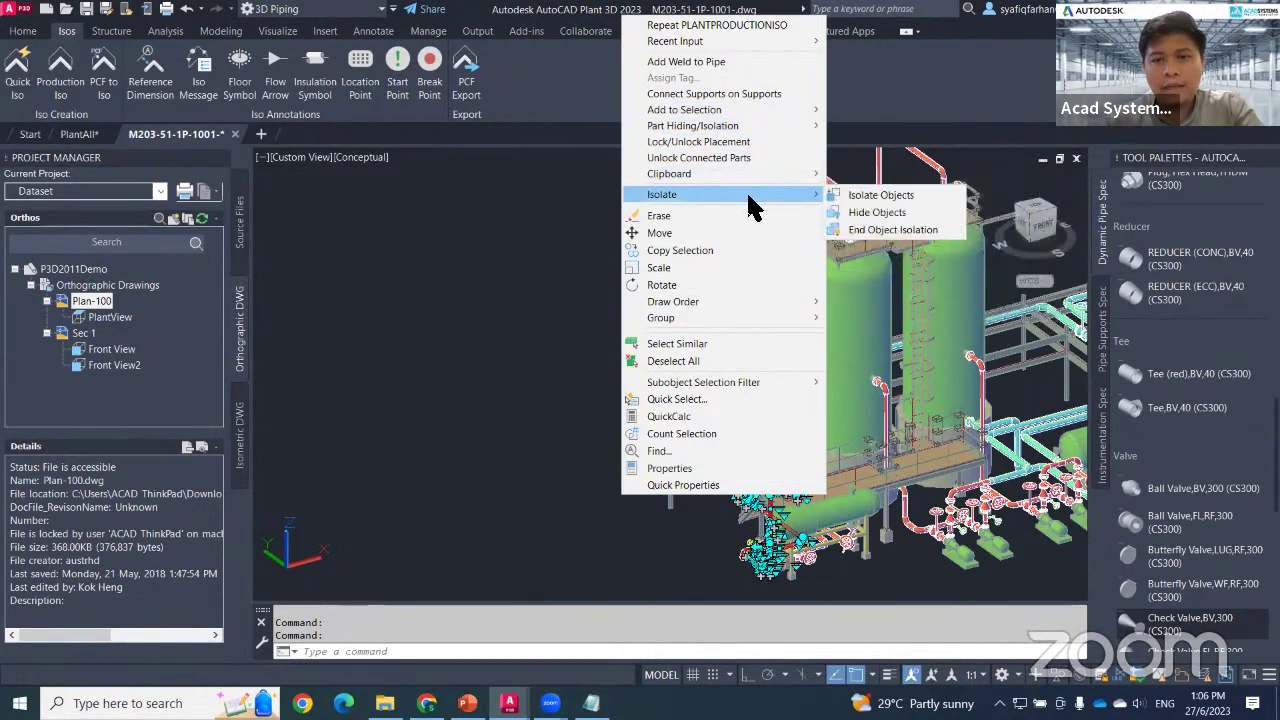
{"action": "left_click", "coordinate": [882, 196]}
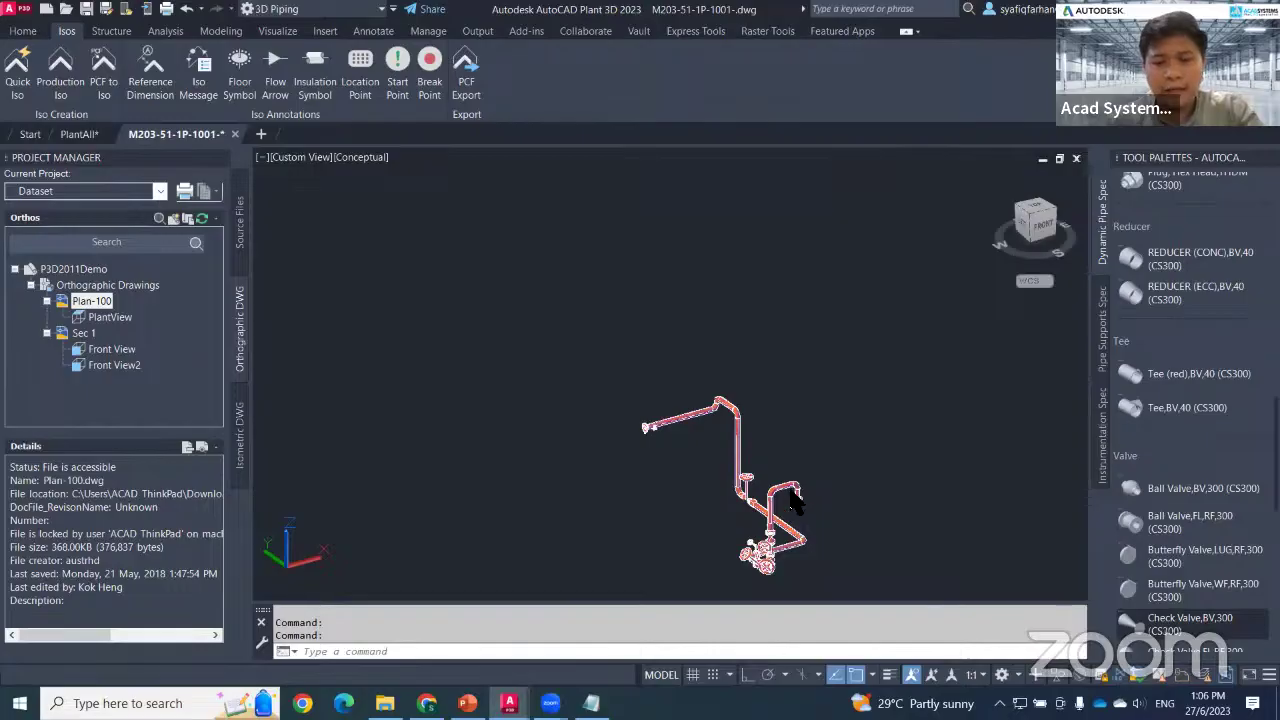
{"action": "scroll", "coordinate": [708, 425], "scroll_direction": "up", "scroll_amount": 2}
{"action": "middle_click_drag", "start_coordinate": [749, 434], "coordinate": [614, 329]}
{"action": "scroll", "coordinate": [631, 337], "scroll_direction": "up", "scroll_amount": 1}
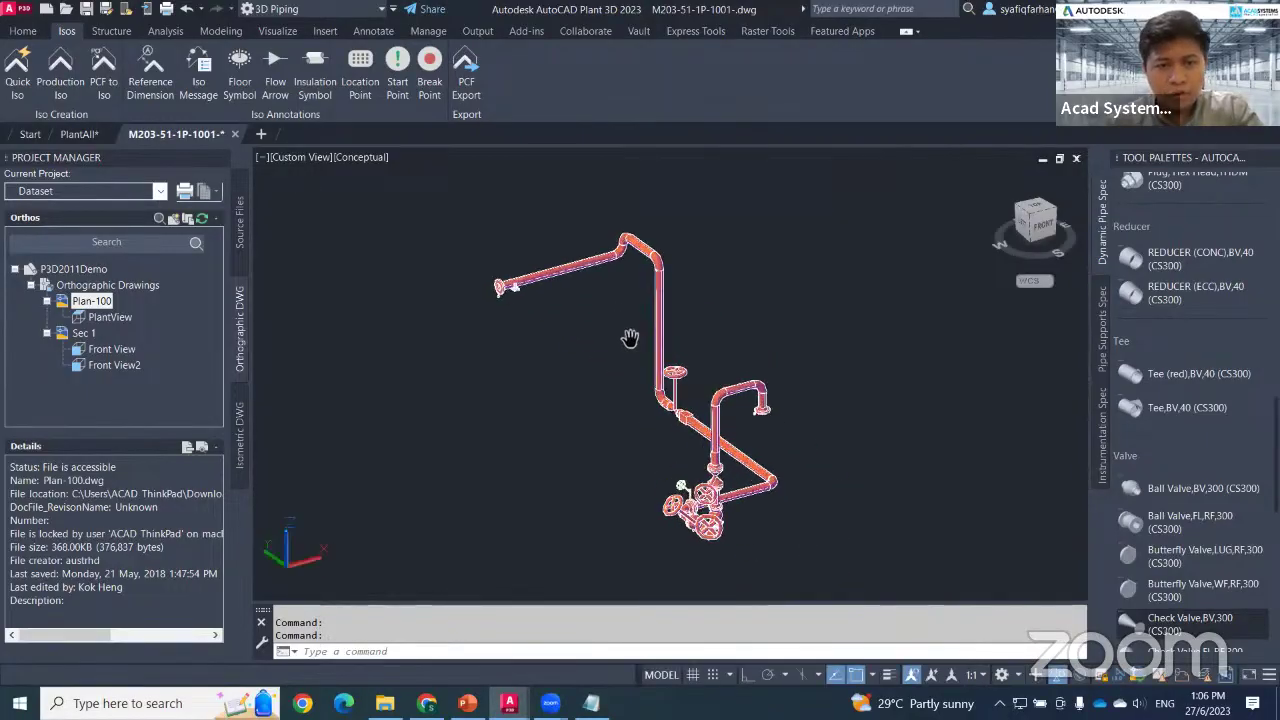
{"action": "mouse_move", "coordinate": [656, 464]}
{"action": "middle_mouse_down"}
{"action": "mouse_move", "coordinate": [611, 471]}
{"action": "mouse_move", "coordinate": [675, 468]}
{"action": "middle_mouse_up"}
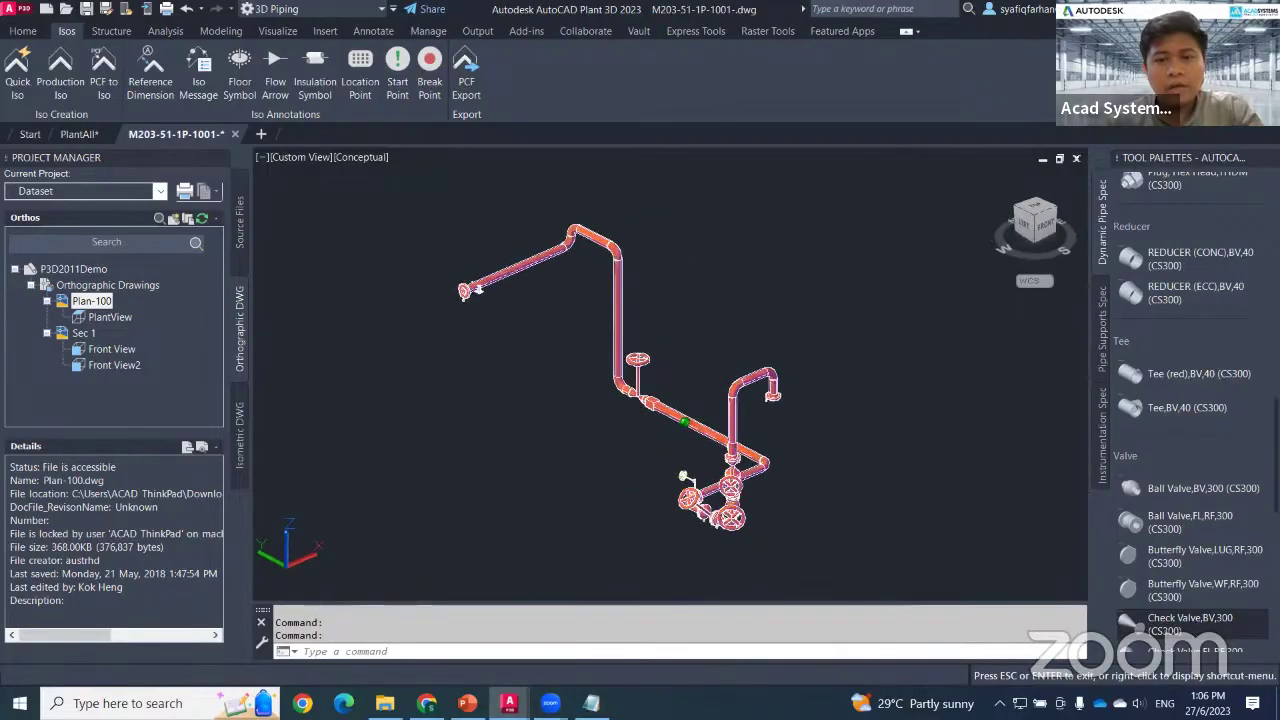
Show the vertical pipe's full properties: line 1020, spec CS300, size 150, service AV.
{"action": "right_click", "coordinate": [763, 470]}
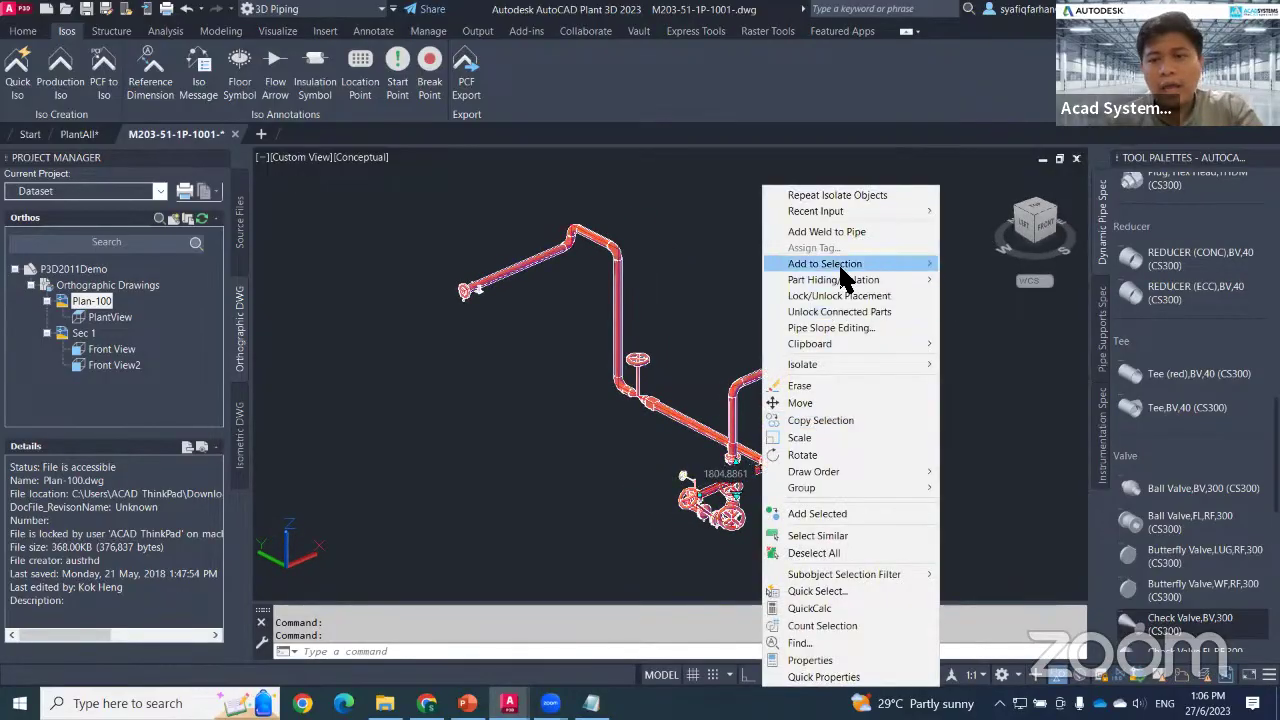
{"action": "mouse_move", "coordinate": [840, 266]}
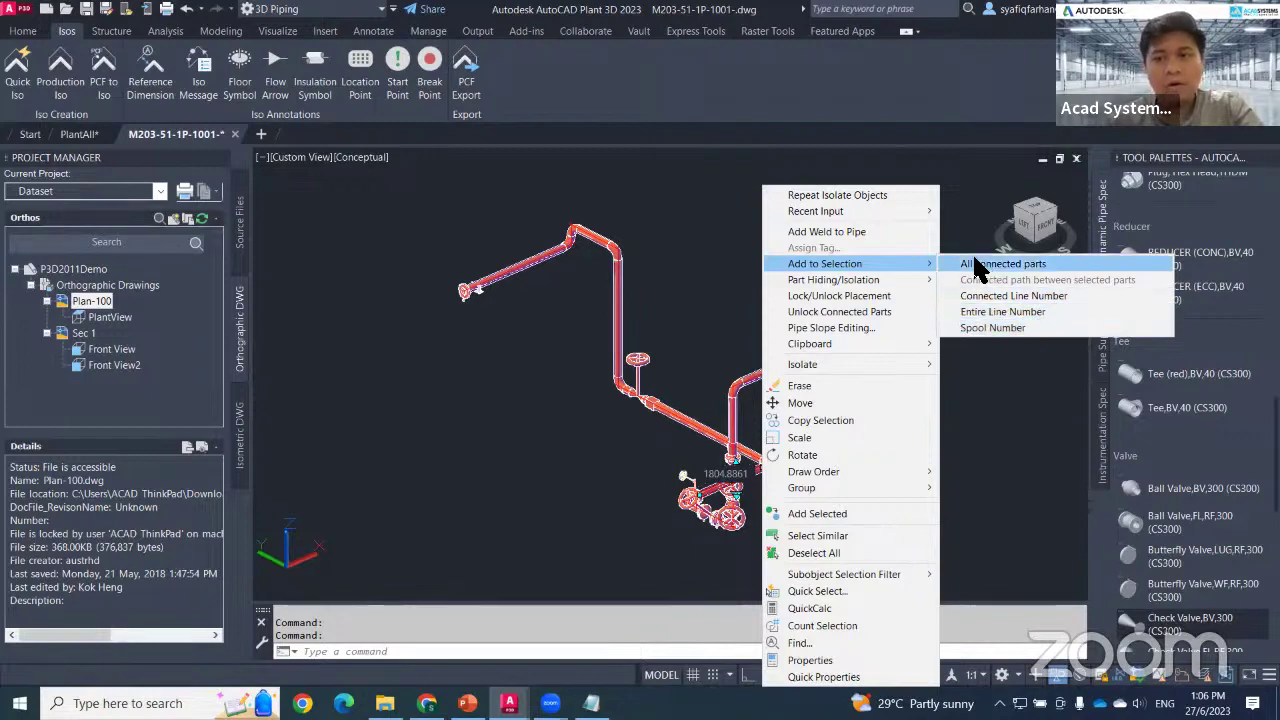
{"action": "left_click", "coordinate": [600, 424]}
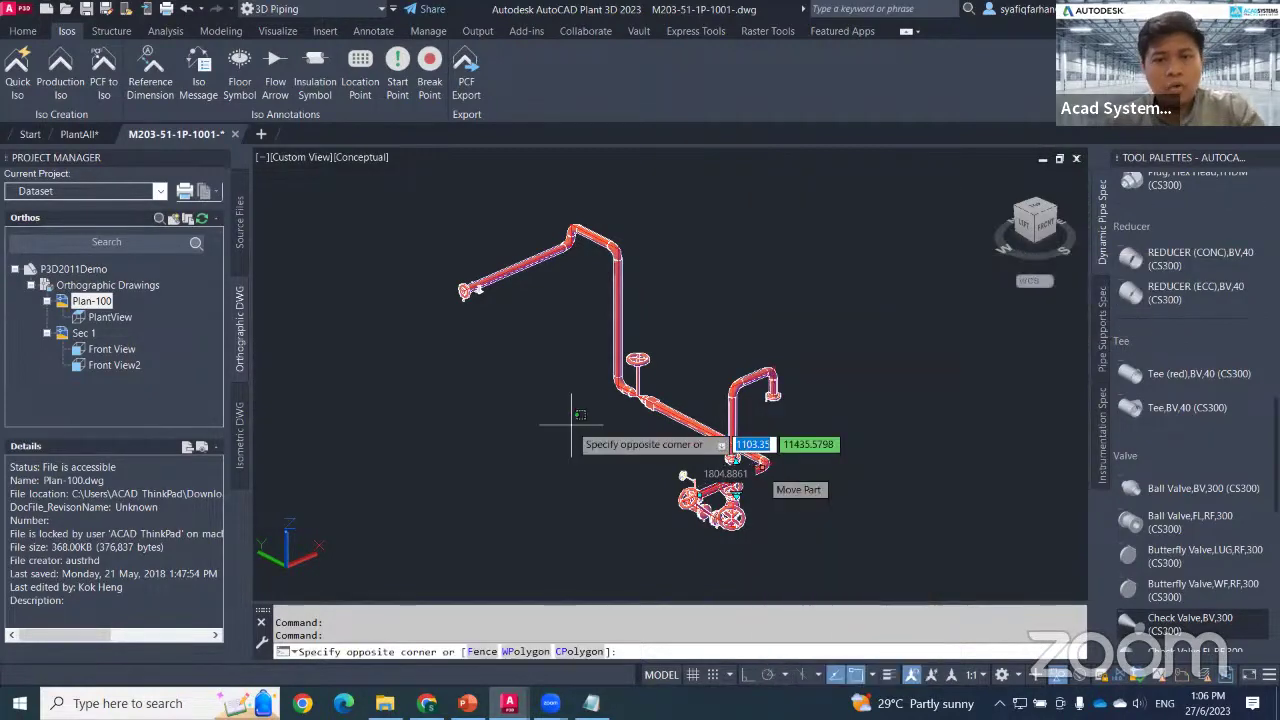
{"action": "key", "text": "Escape"}
{"action": "key", "text": "Escape"}
{"action": "left_click", "coordinate": [606, 325]}
{"action": "right_click", "coordinate": [603, 317]}
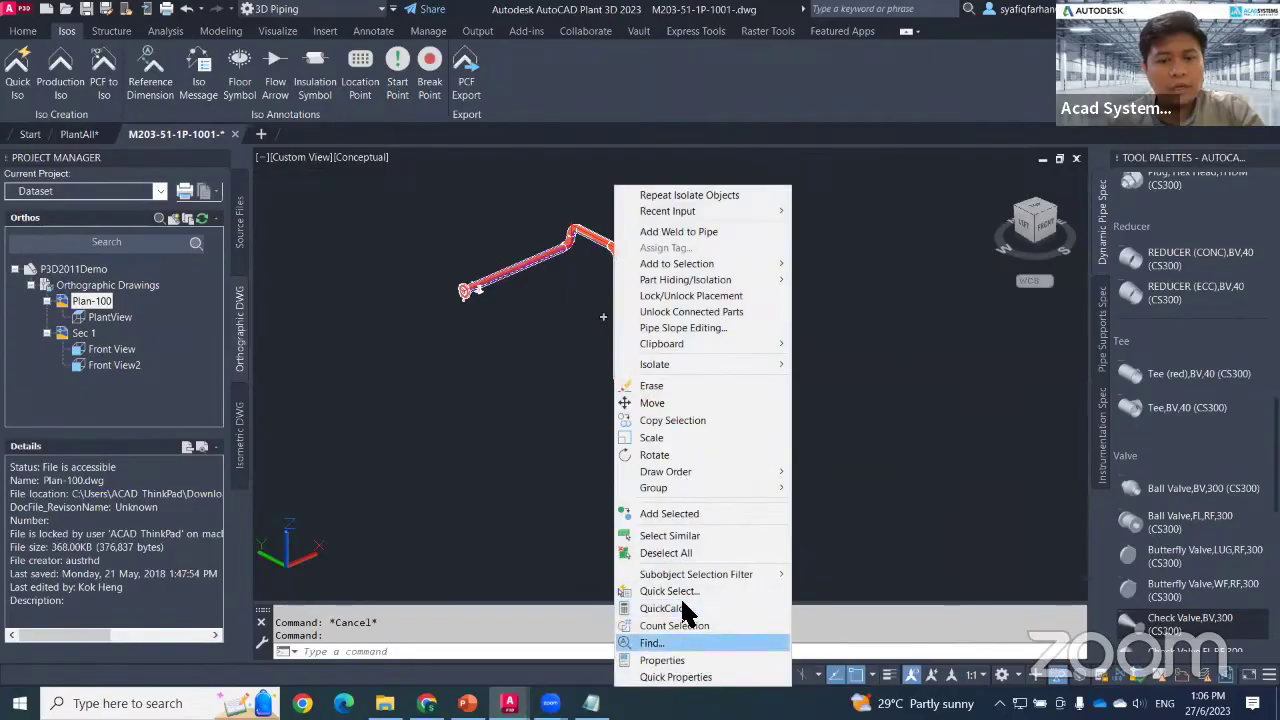
{"action": "left_click", "coordinate": [678, 677]}
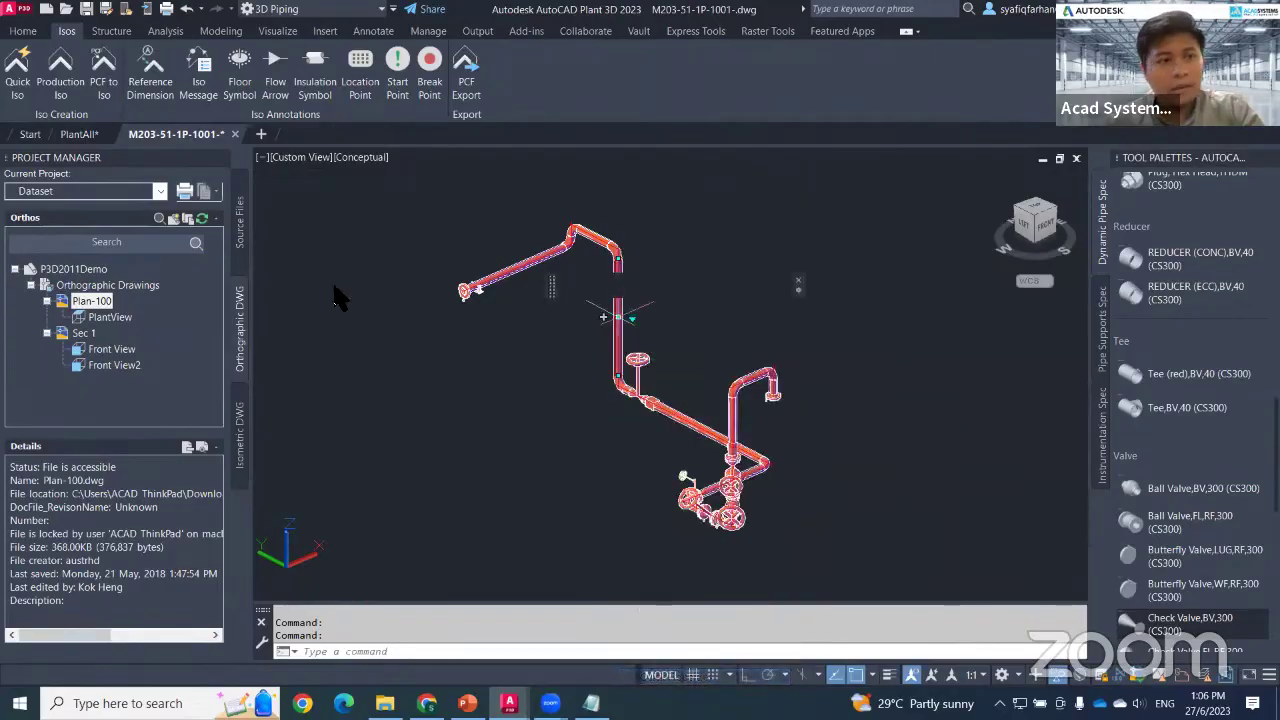
{"action": "key", "text": "Escape"}
{"action": "left_click", "coordinate": [618, 290]}
{"action": "right_click", "coordinate": [618, 290]}
{"action": "left_click", "coordinate": [663, 660]}
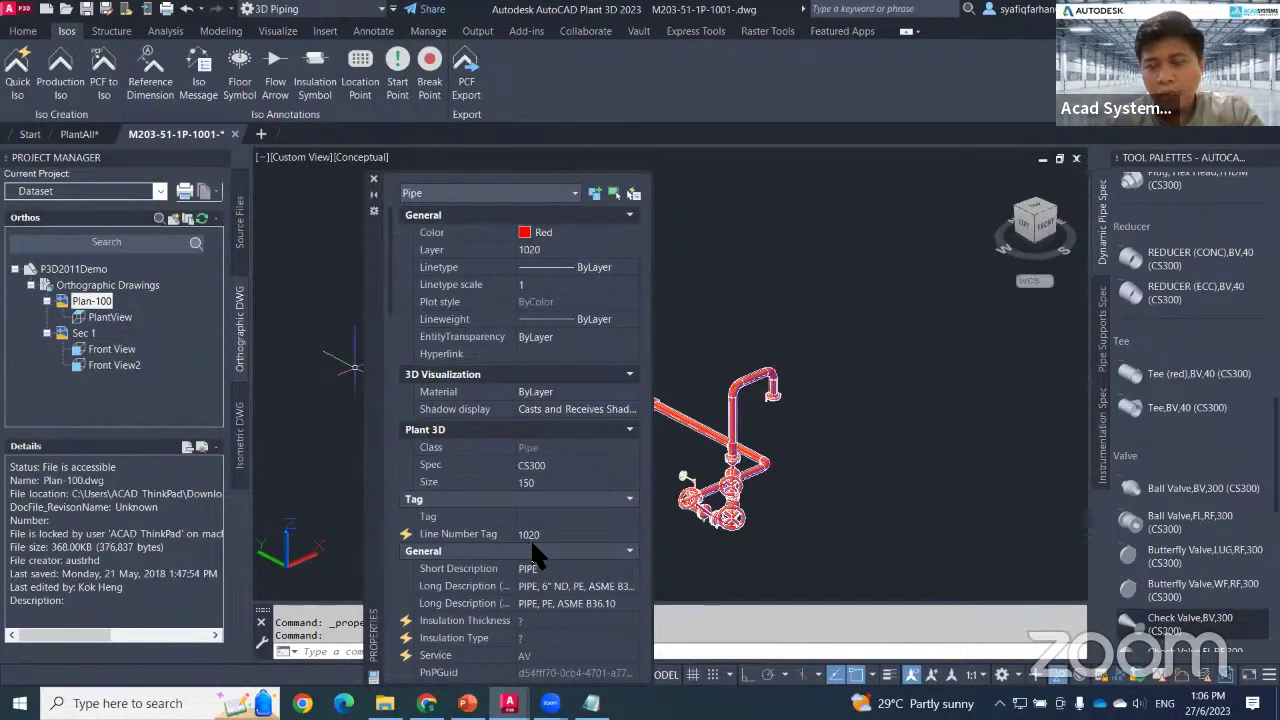
Window-select the whole line 1020 run and create a Check_A2 quick isometric of it.
{"action": "left_click", "coordinate": [373, 179]}
{"action": "key", "text": "Escape"}
{"action": "key", "text": "Escape"}
{"action": "left_click", "coordinate": [834, 572]}
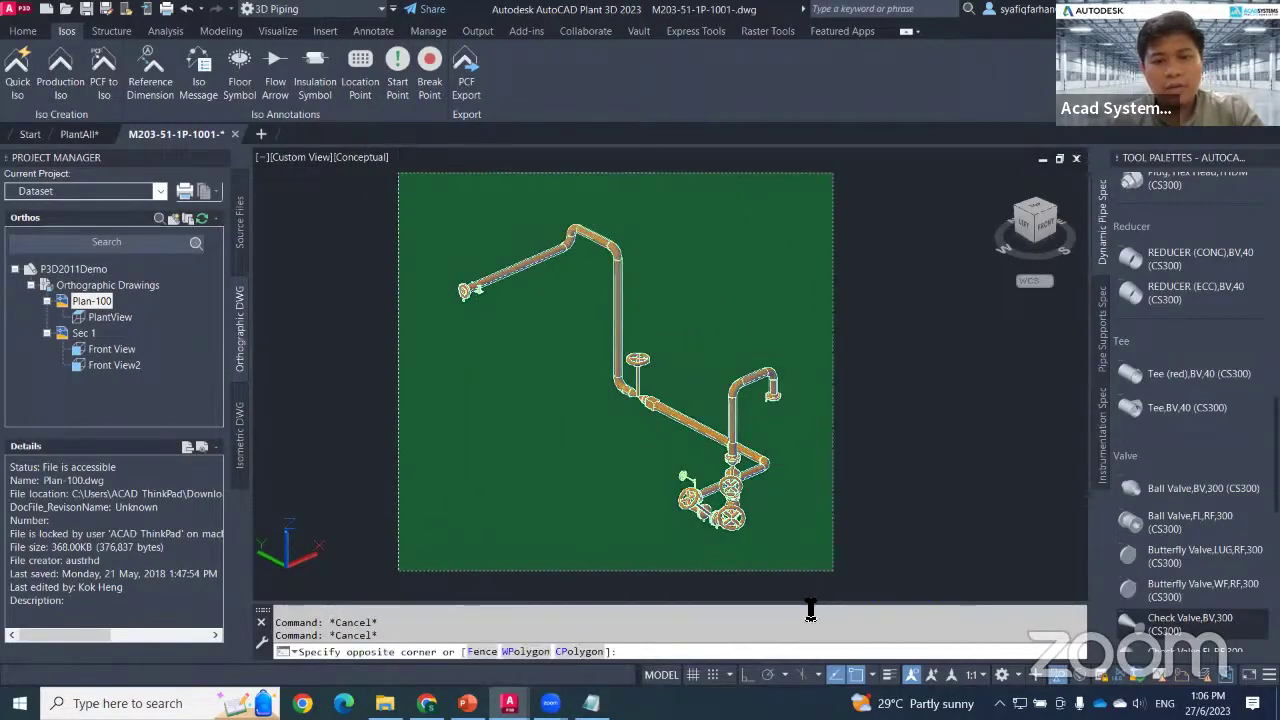
{"action": "left_click", "coordinate": [368, 146]}
{"action": "left_click", "coordinate": [17, 70]}
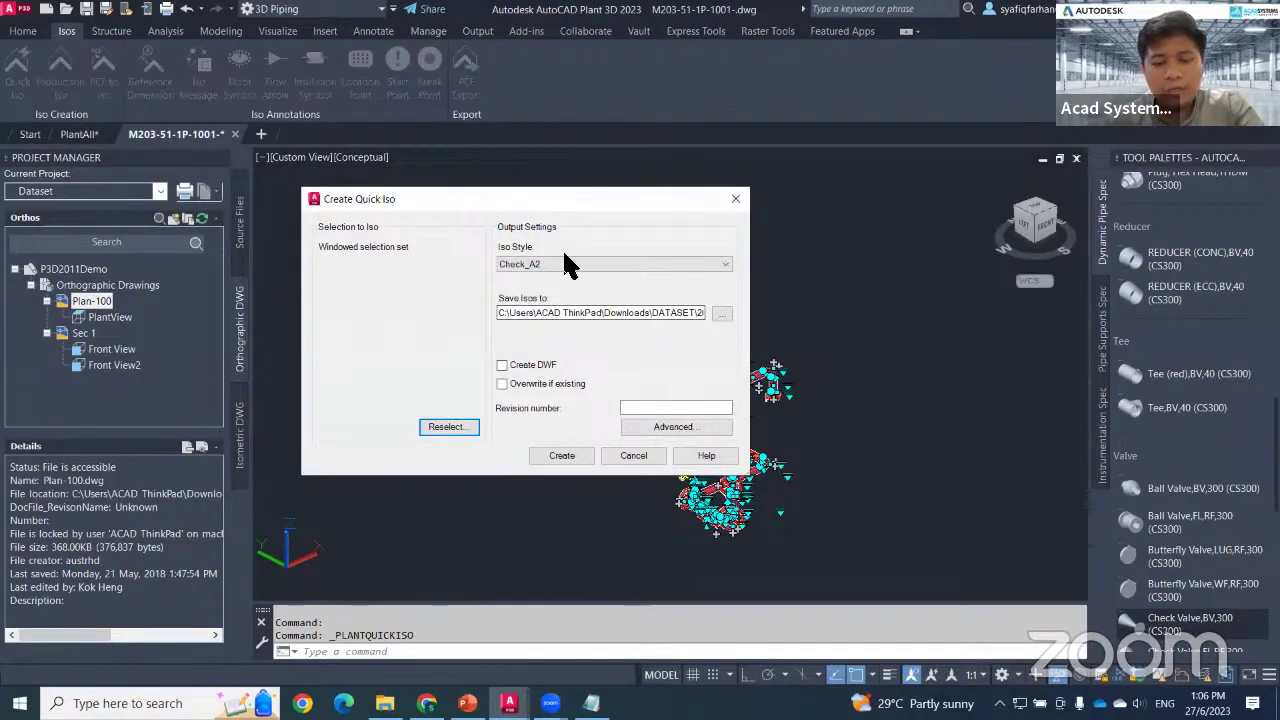
{"action": "left_click", "coordinate": [562, 456]}
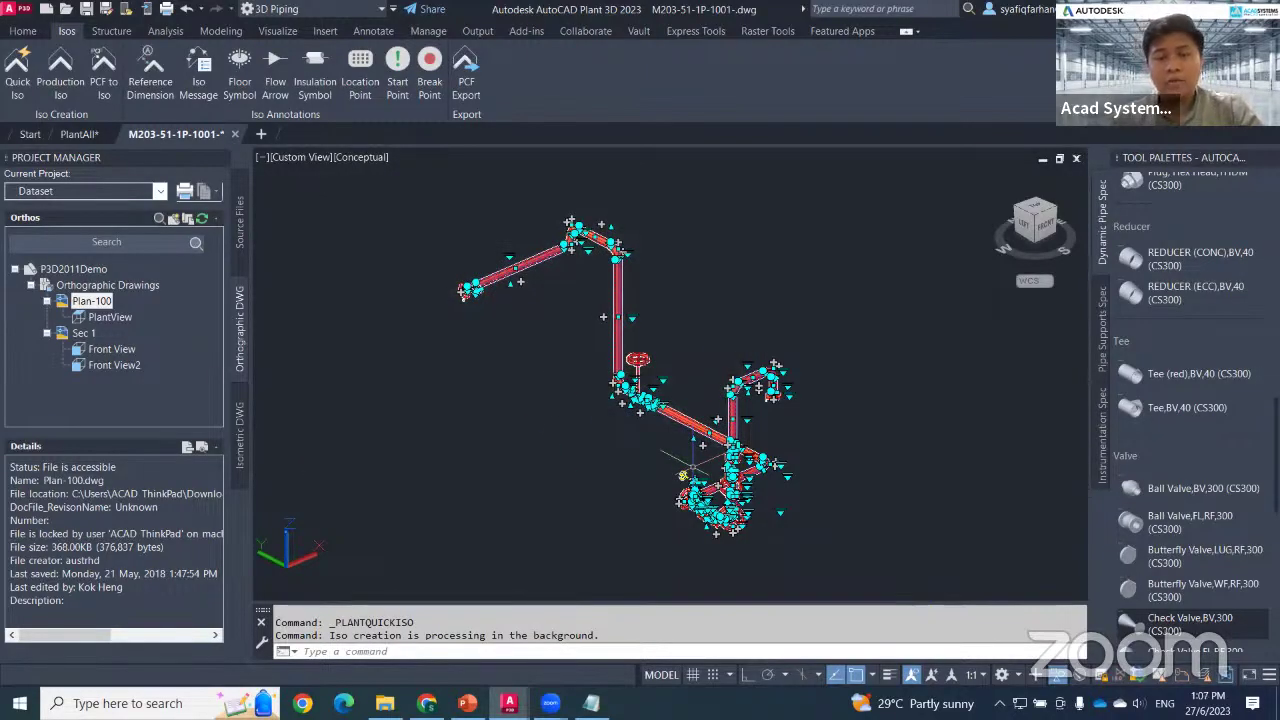
{"action": "key", "text": "Escape"}
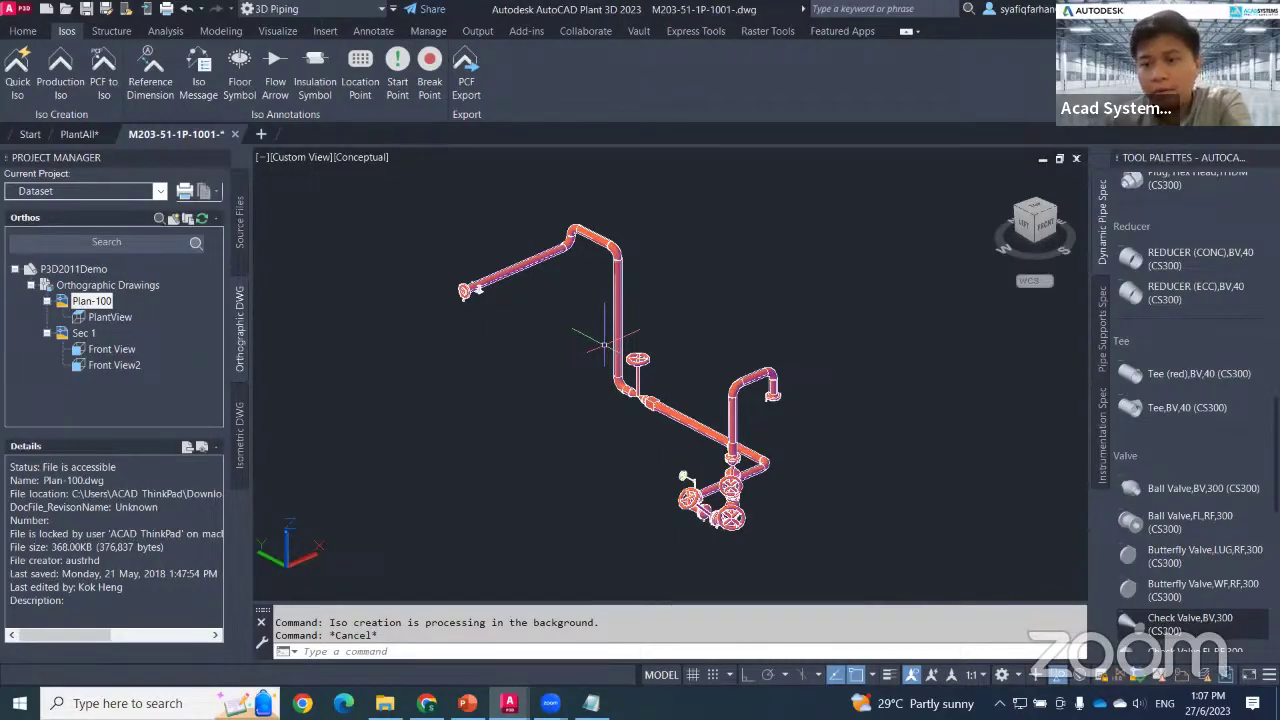
Open the finished UserDefinedLine (3) isometric, inspect its title block, then zoom to extents.
{"action": "left_click", "coordinate": [1030, 638]}
{"action": "left_click", "coordinate": [766, 534]}
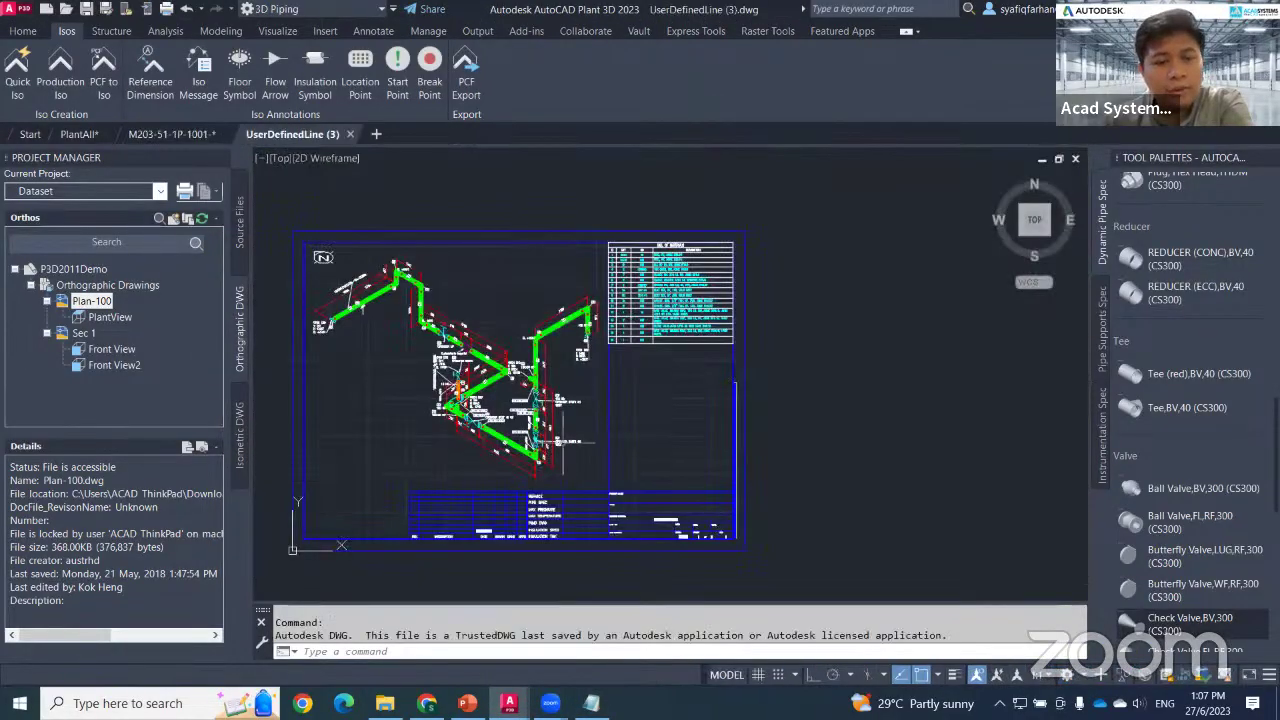
{"action": "scroll", "coordinate": [603, 427], "scroll_direction": "up", "scroll_amount": 3}
{"action": "middle_click_drag", "start_coordinate": [590, 415], "coordinate": [603, 427]}
{"action": "scroll", "coordinate": [603, 427], "scroll_direction": "up", "scroll_amount": 5}
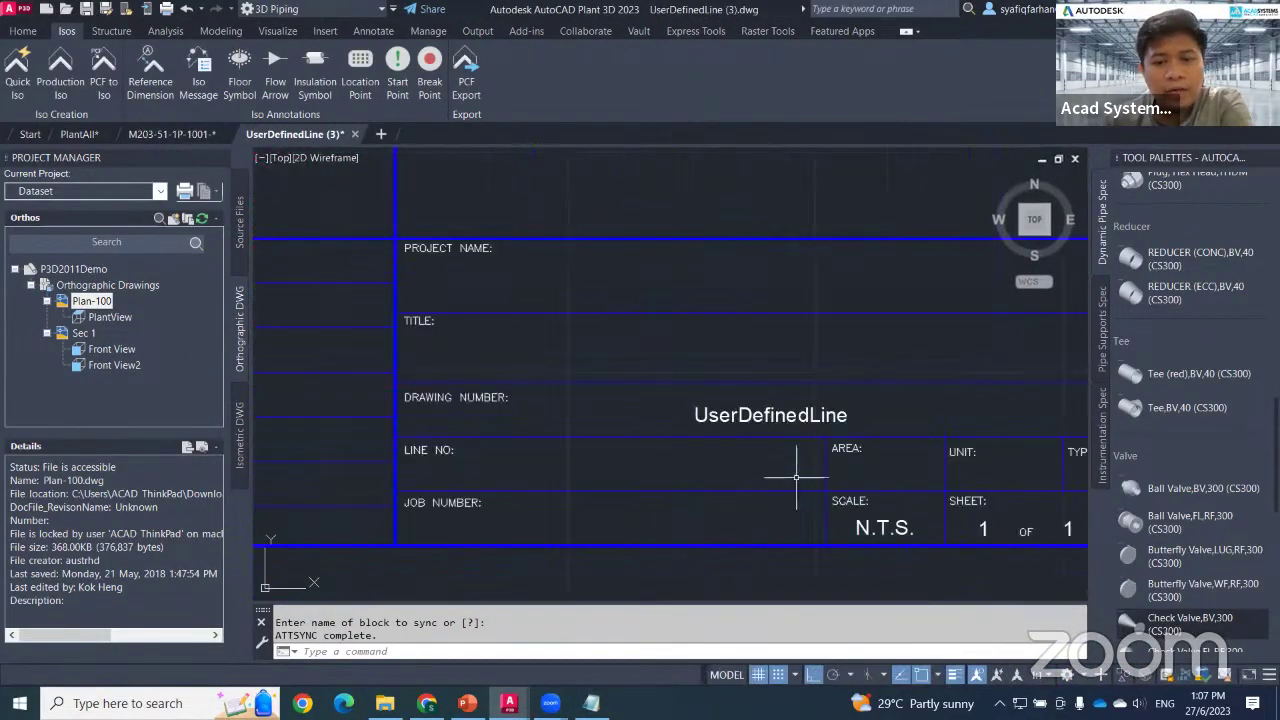
{"action": "middle_click_drag", "start_coordinate": [784, 483], "coordinate": [751, 485]}
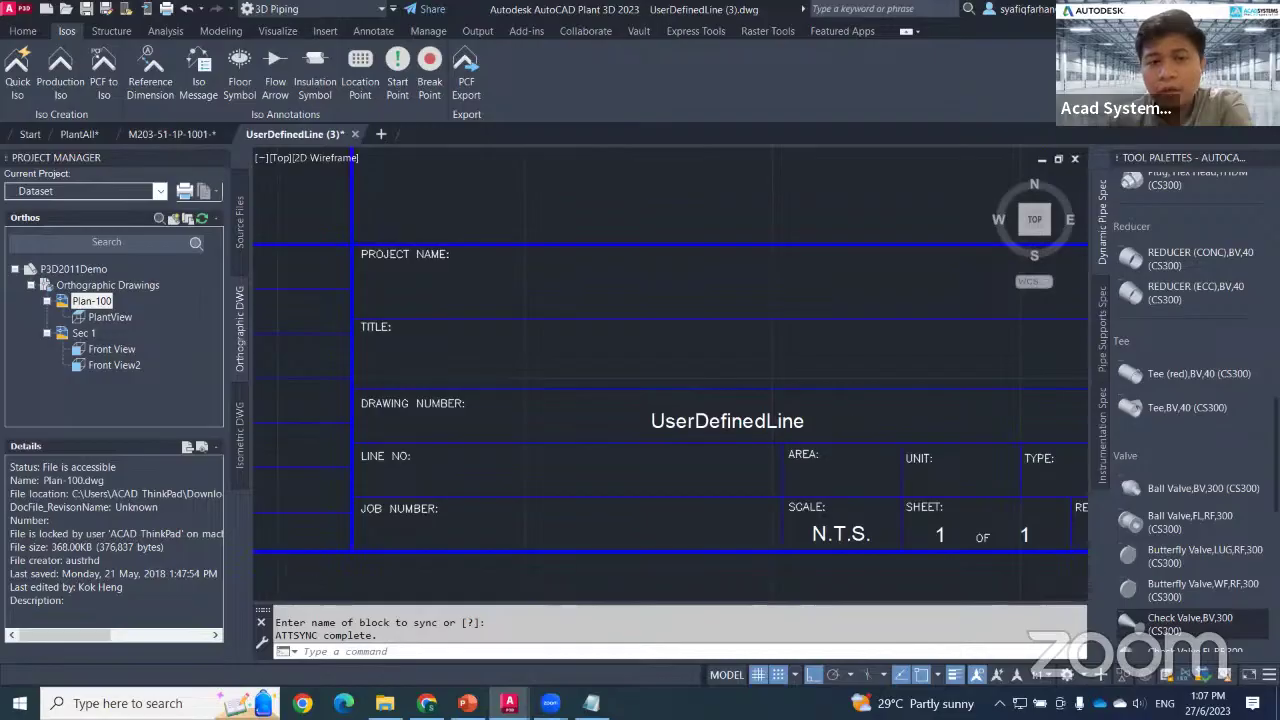
{"action": "middle_click", "coordinate": [846, 448]}
{"action": "middle_click", "coordinate": [846, 448]}
From the M203-51-1P-1001 model, create a production isometric for line 1020.
{"action": "left_click", "coordinate": [198, 137]}
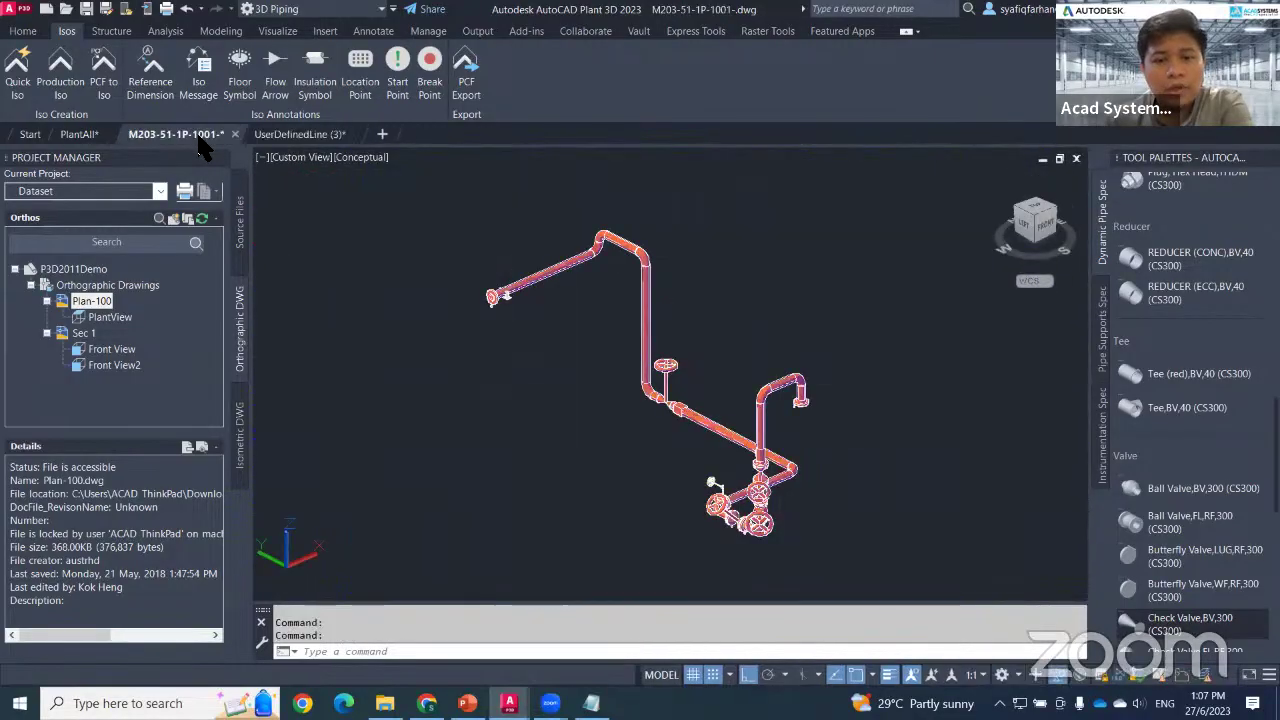
{"action": "left_click", "coordinate": [60, 80]}
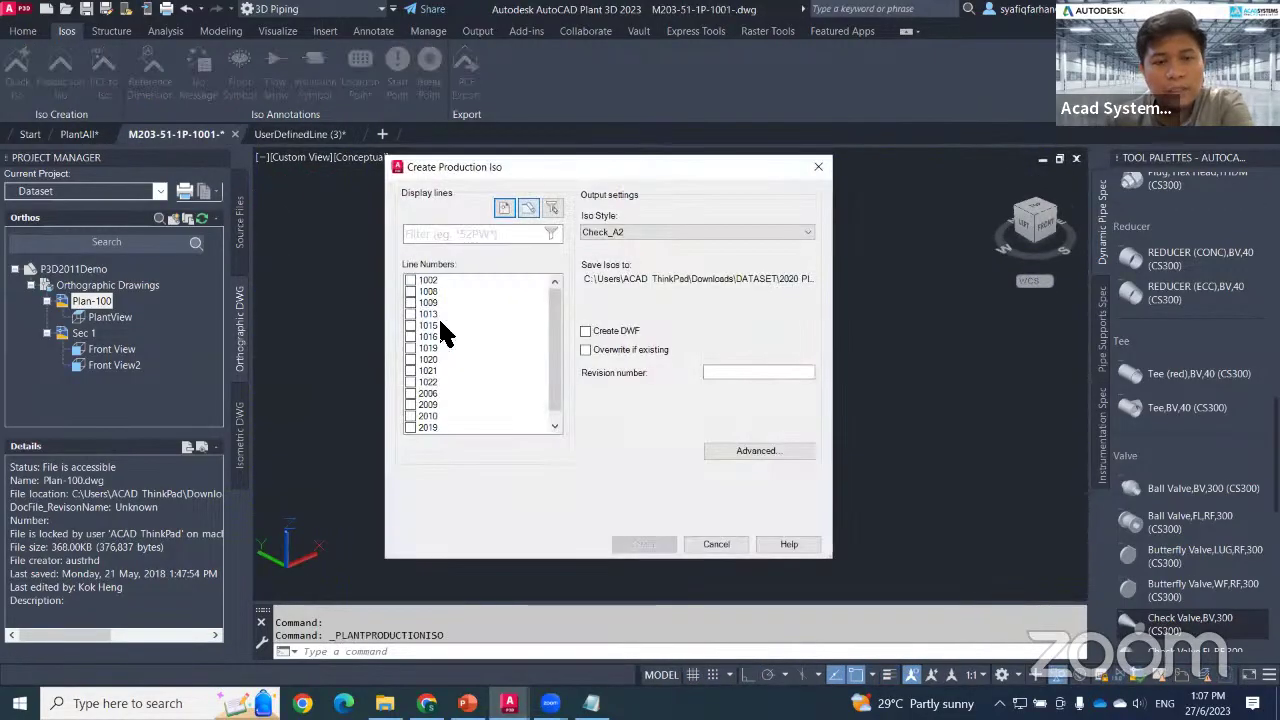
{"action": "left_click", "coordinate": [411, 362]}
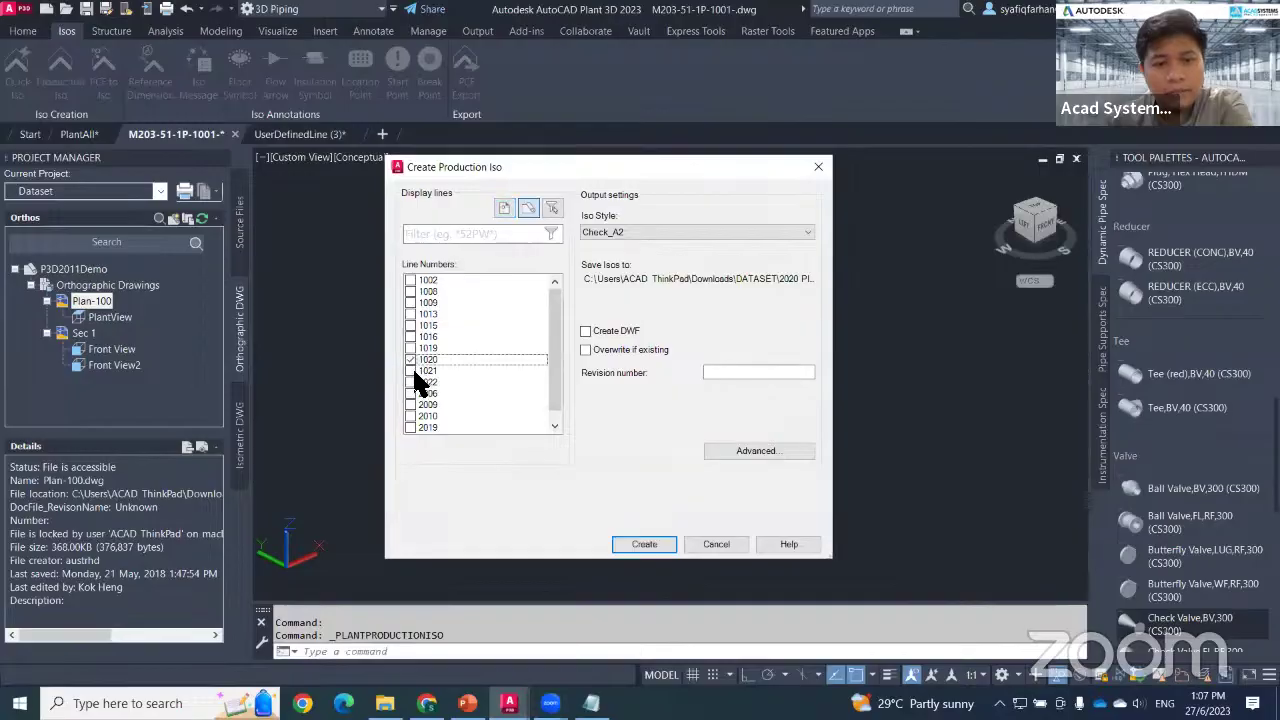
{"action": "left_click", "coordinate": [645, 545]}
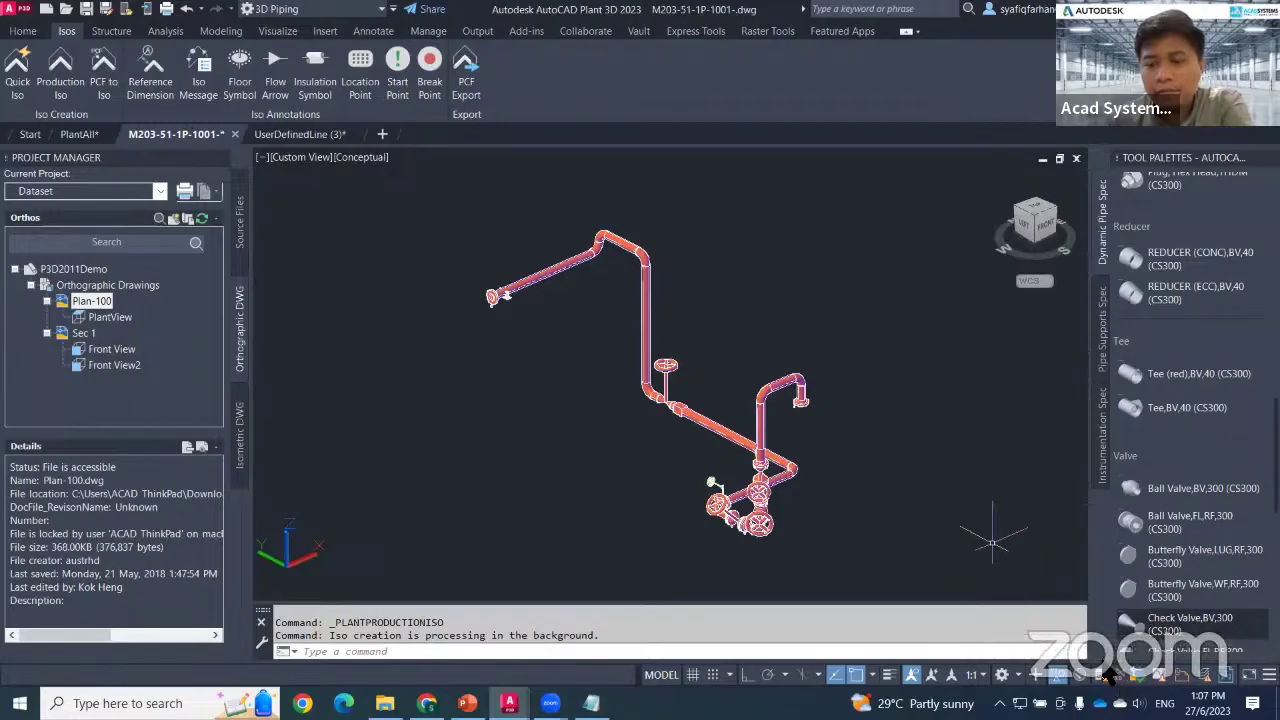
Open the finished 1020 iso and zoom into its title block: drawing 1020, N.T.S., sheet 1 of 1.
{"action": "middle_click", "coordinate": [863, 506]}
{"action": "middle_click", "coordinate": [863, 506]}
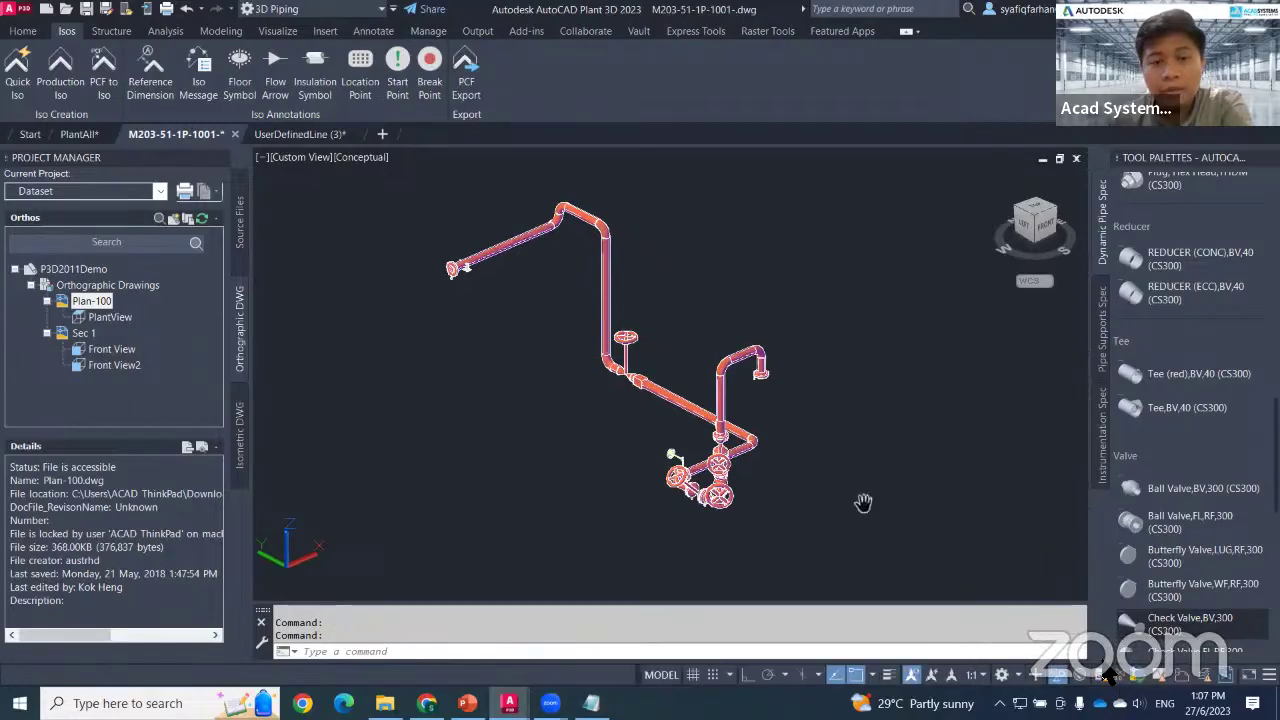
{"action": "left_click", "coordinate": [1061, 640]}
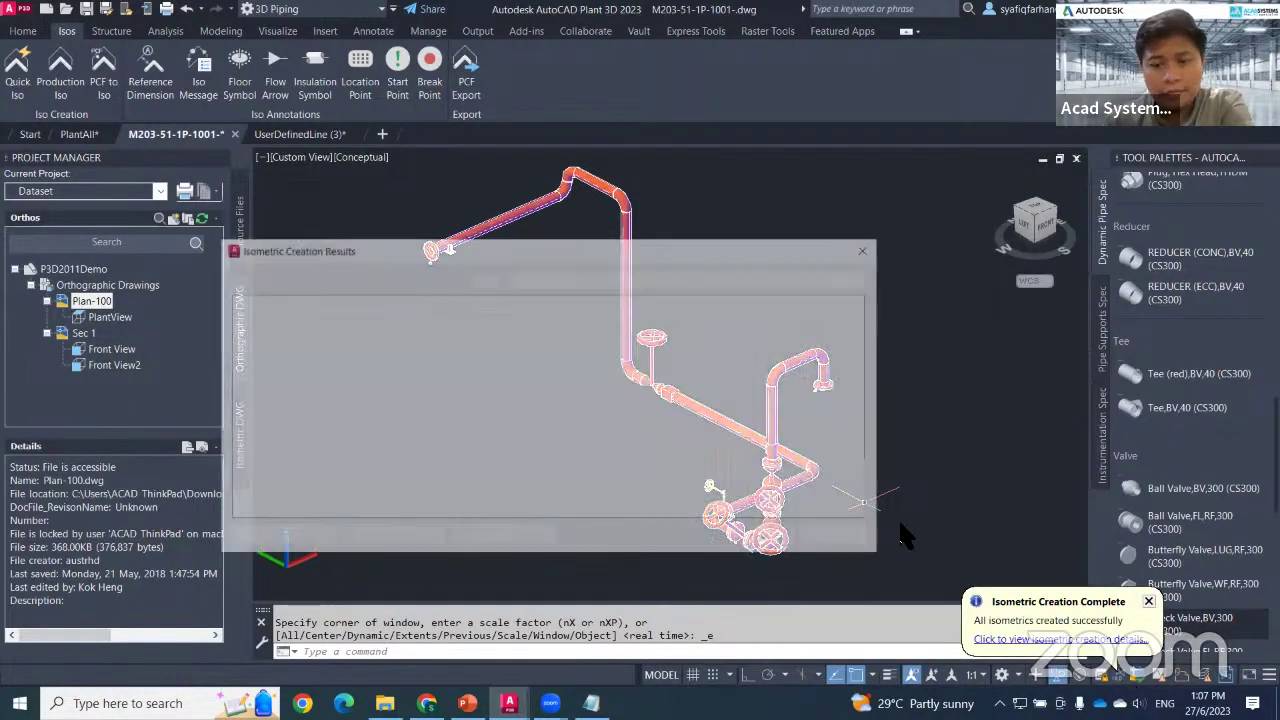
{"action": "left_click", "coordinate": [757, 478]}
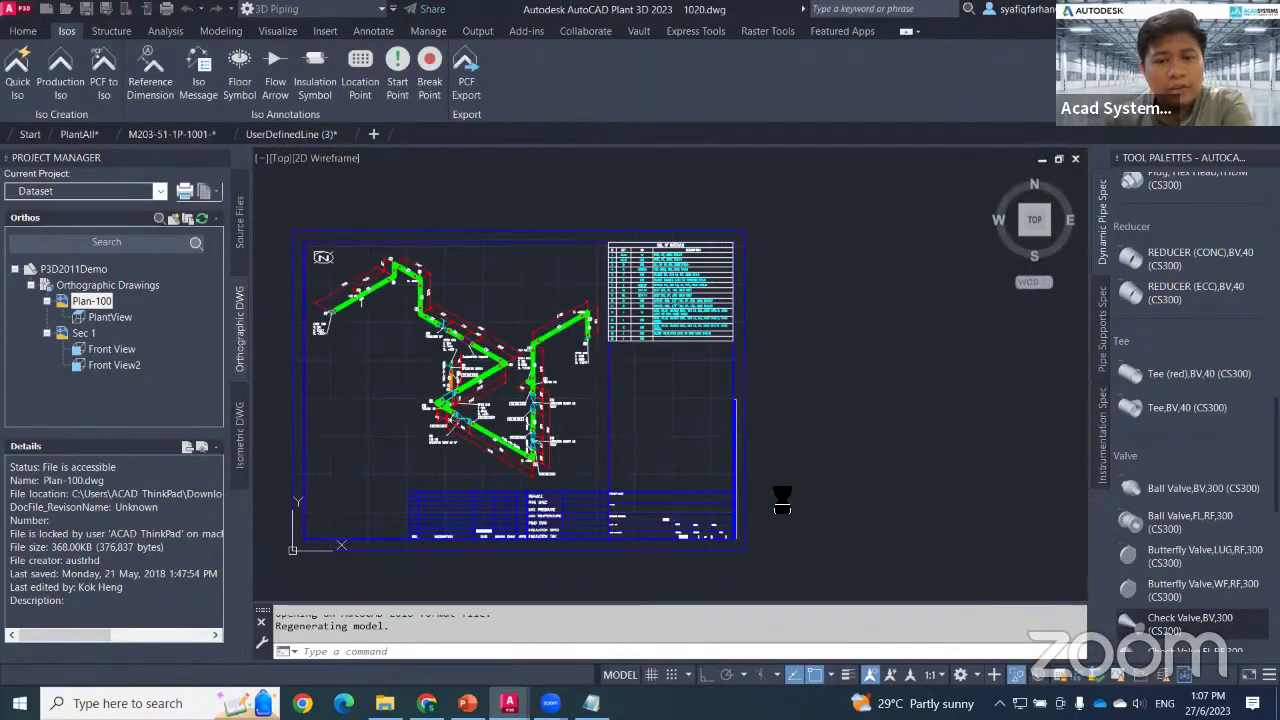
{"action": "scroll", "coordinate": [782, 498], "scroll_direction": "up", "scroll_amount": 3}
{"action": "scroll", "coordinate": [632, 520], "scroll_direction": "up", "scroll_amount": 3}
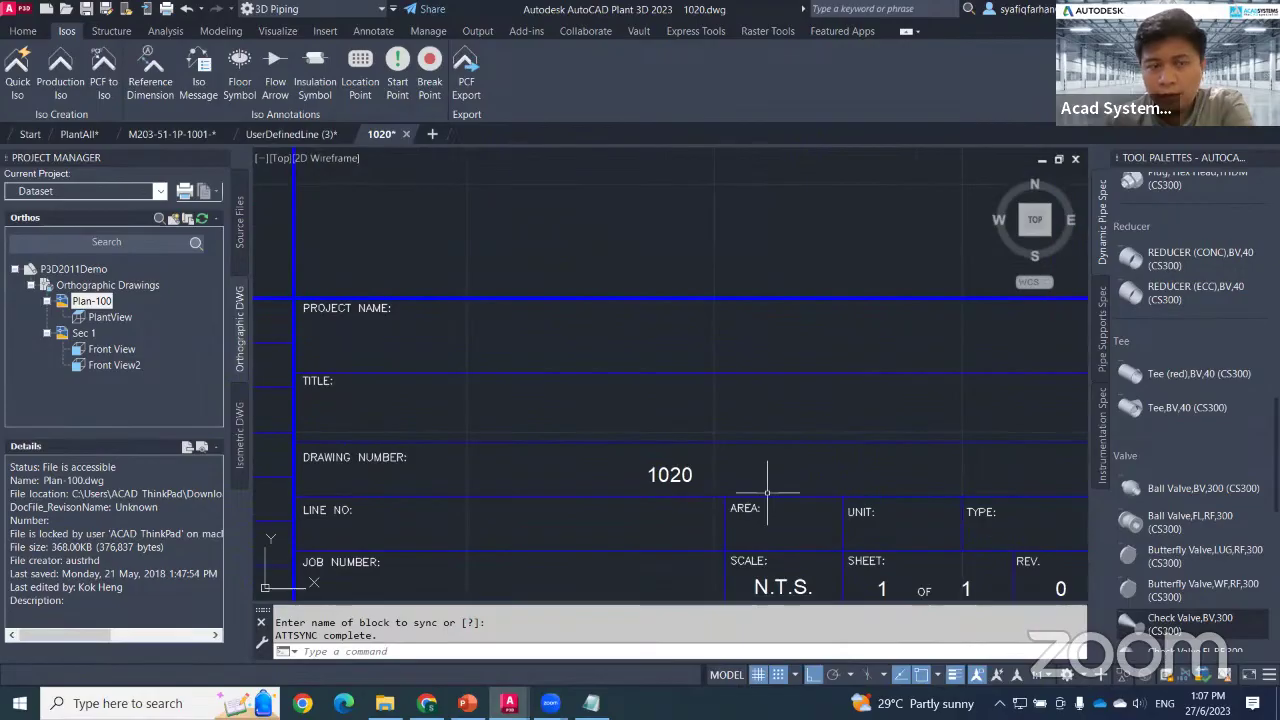
{"action": "mouse_move", "coordinate": [310, 134]}
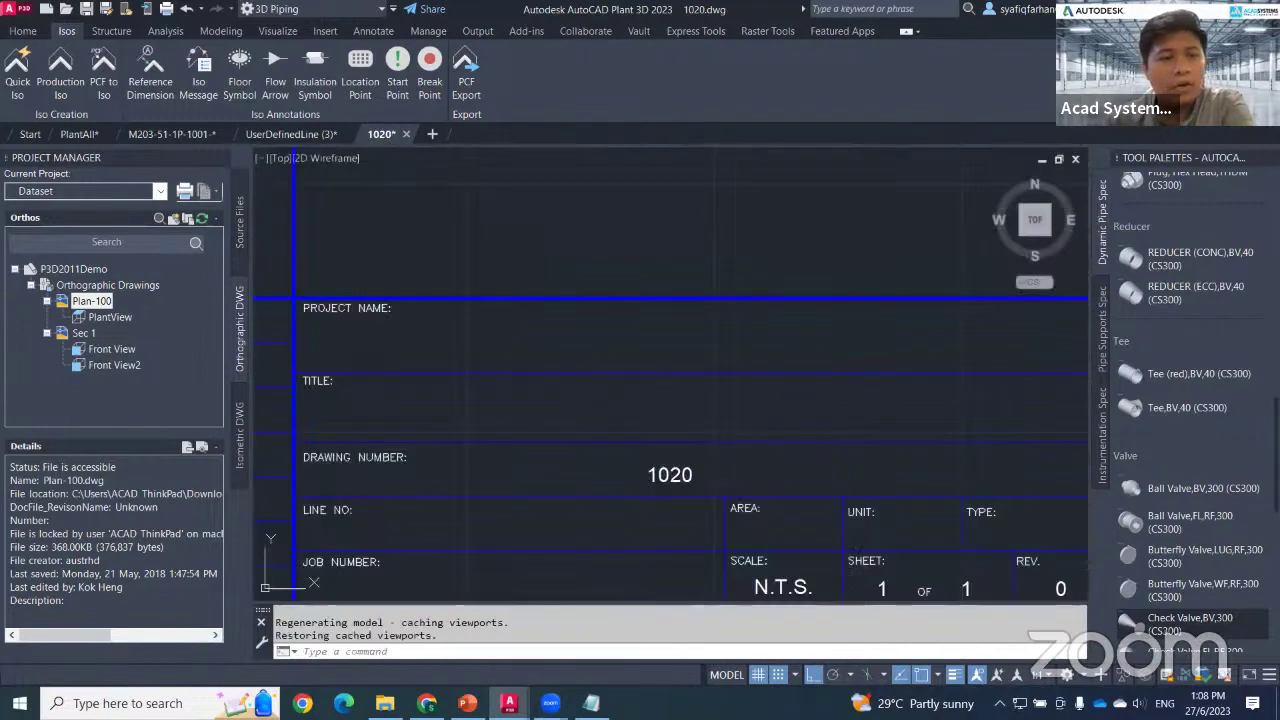
Window-select the upper-left pipe run in the M203-51-1P-1001 model.
{"action": "left_click", "coordinate": [172, 133]}
{"action": "middle_click_drag", "start_coordinate": [508, 434], "coordinate": [551, 466]}
{"action": "left_click", "coordinate": [590, 305]}
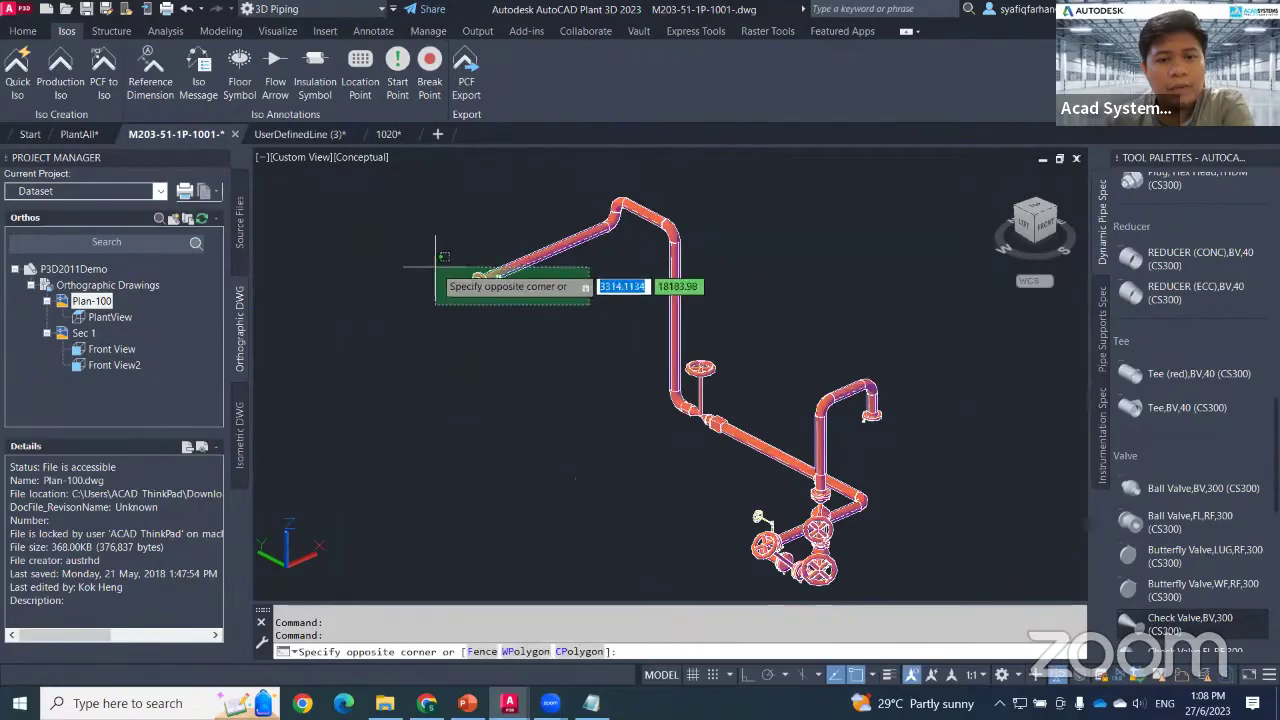
{"action": "left_click", "coordinate": [440, 257]}
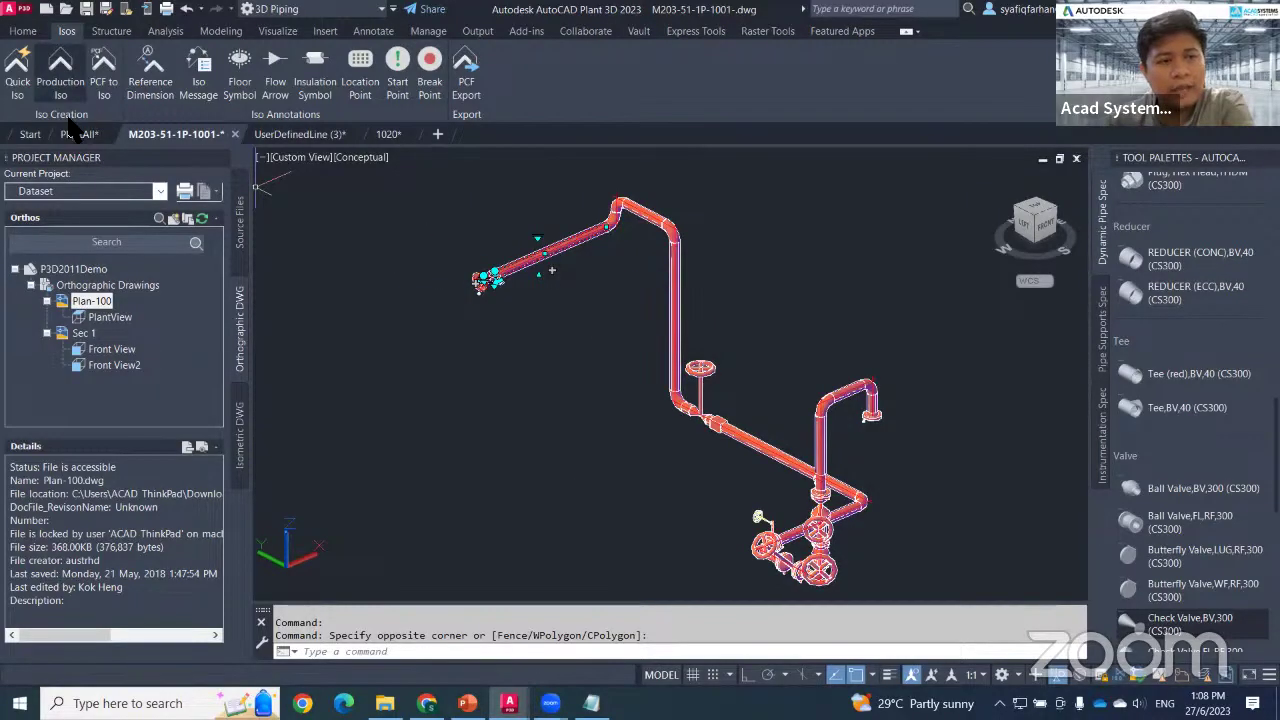
Start a Quick Iso with the Check_A2 style, review its save path, and bring up Advanced options.
{"action": "left_click", "coordinate": [12, 84]}
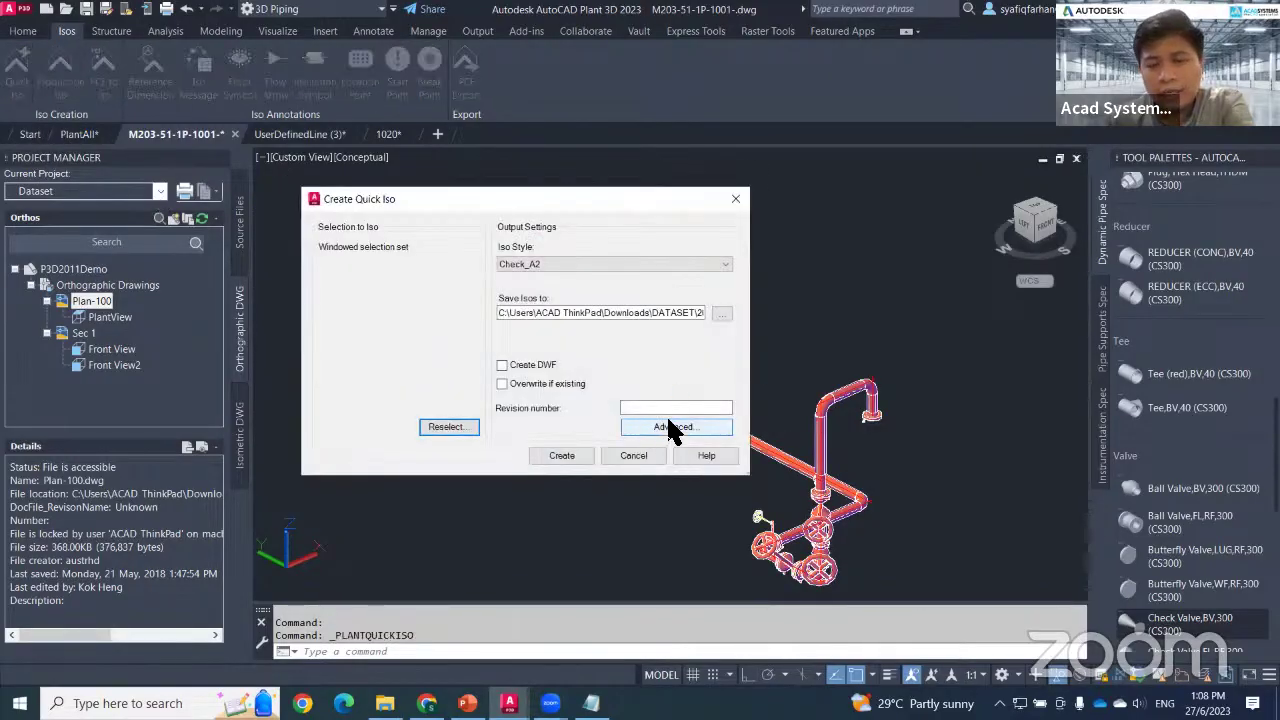
{"action": "key", "text": "alt+Down"}
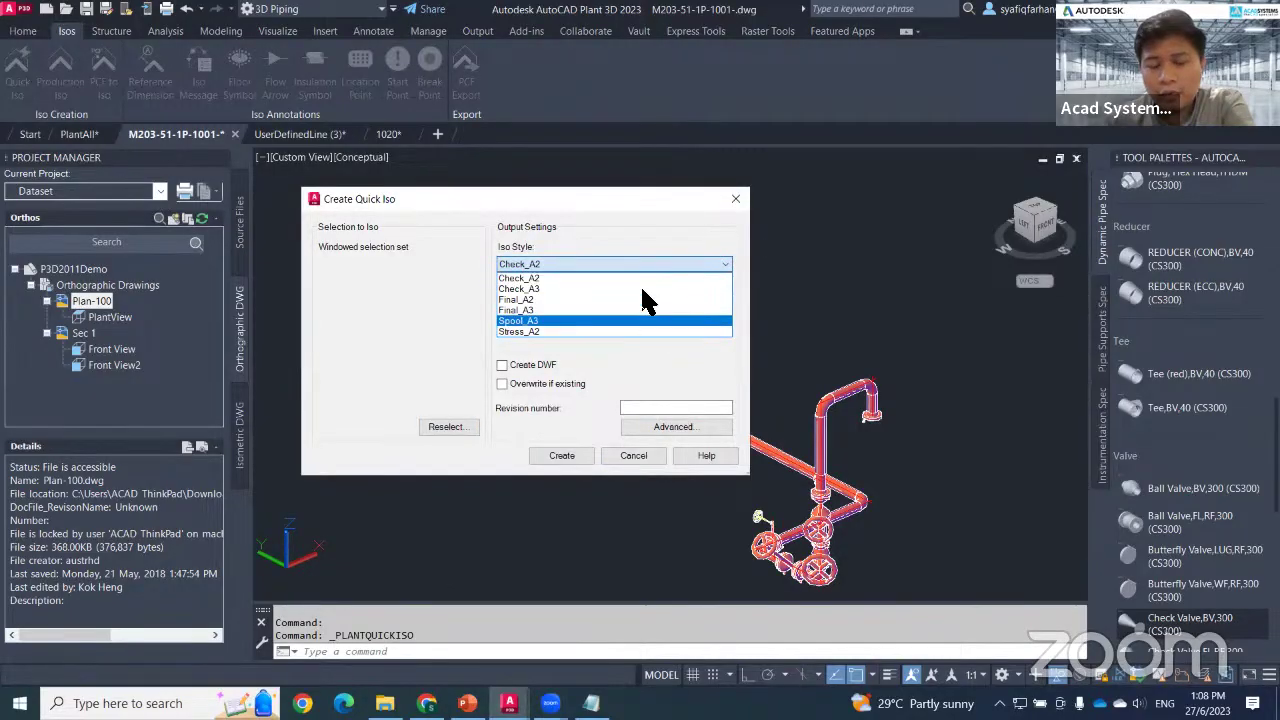
{"action": "left_click", "coordinate": [618, 391]}
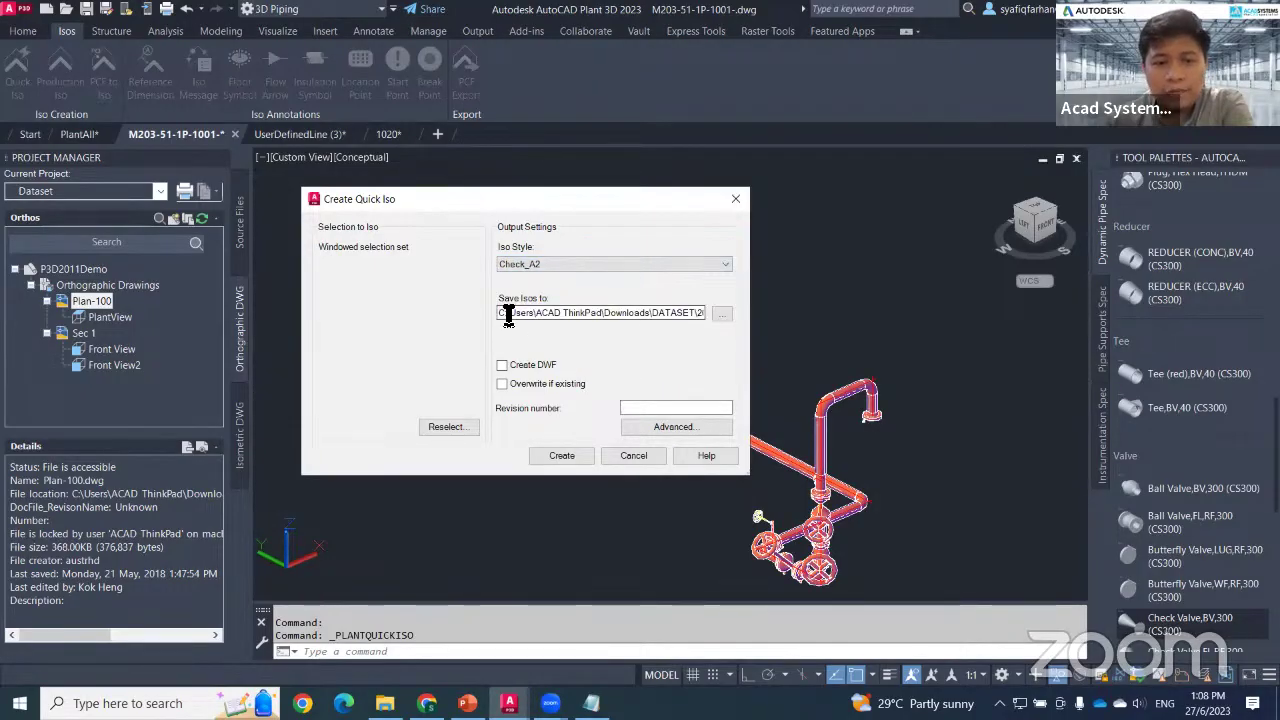
{"action": "left_click_drag", "start_coordinate": [503, 314], "coordinate": [726, 312]}
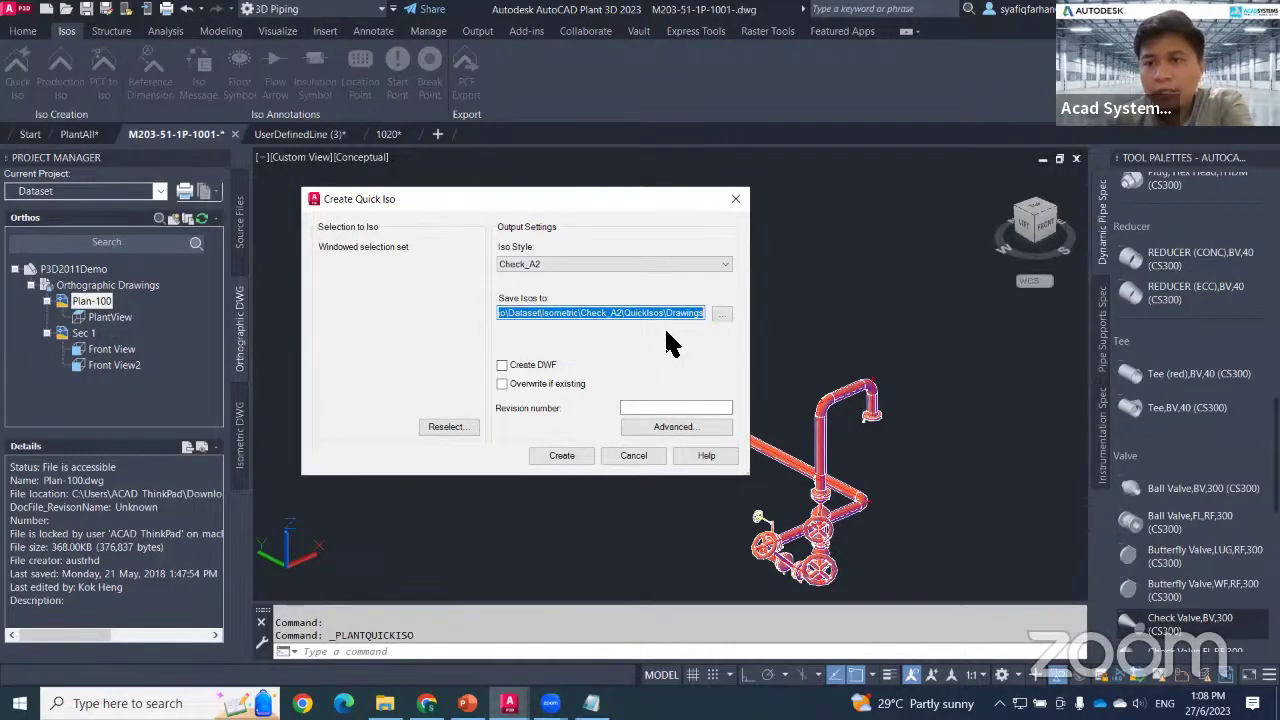
{"action": "left_click", "coordinate": [670, 315]}
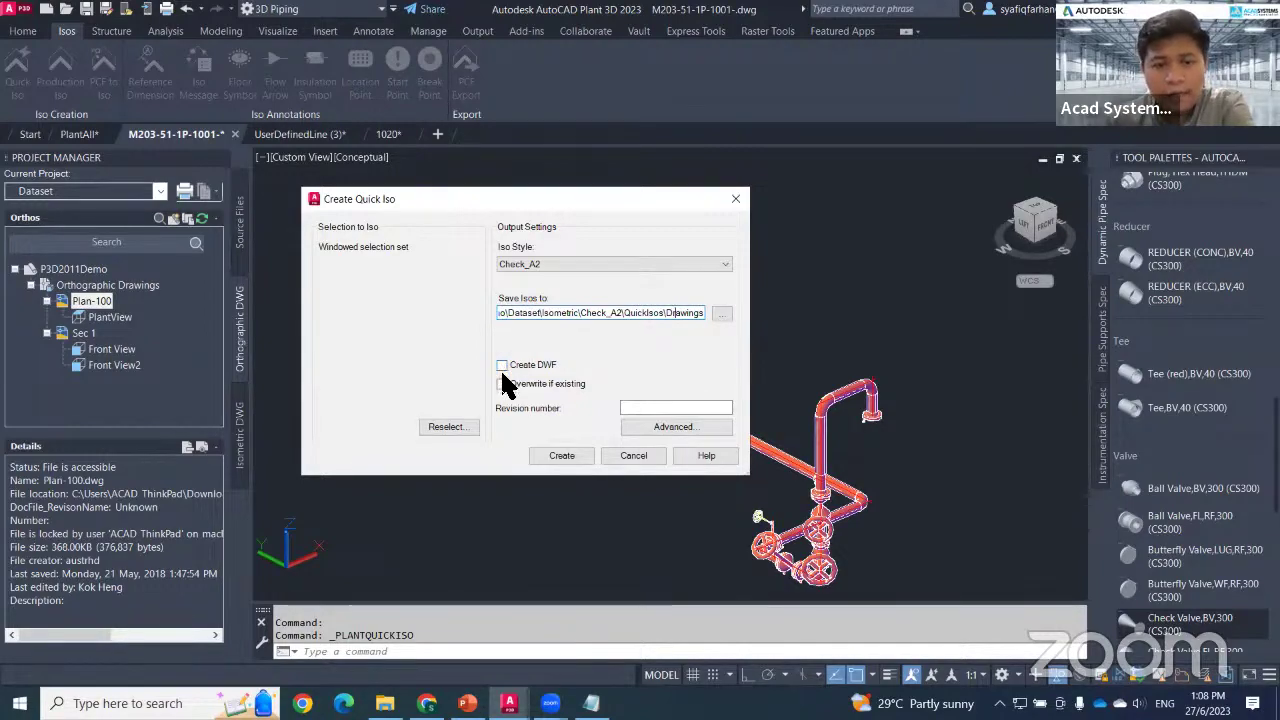
{"action": "left_click", "coordinate": [670, 408]}
{"action": "left_click", "coordinate": [670, 425]}
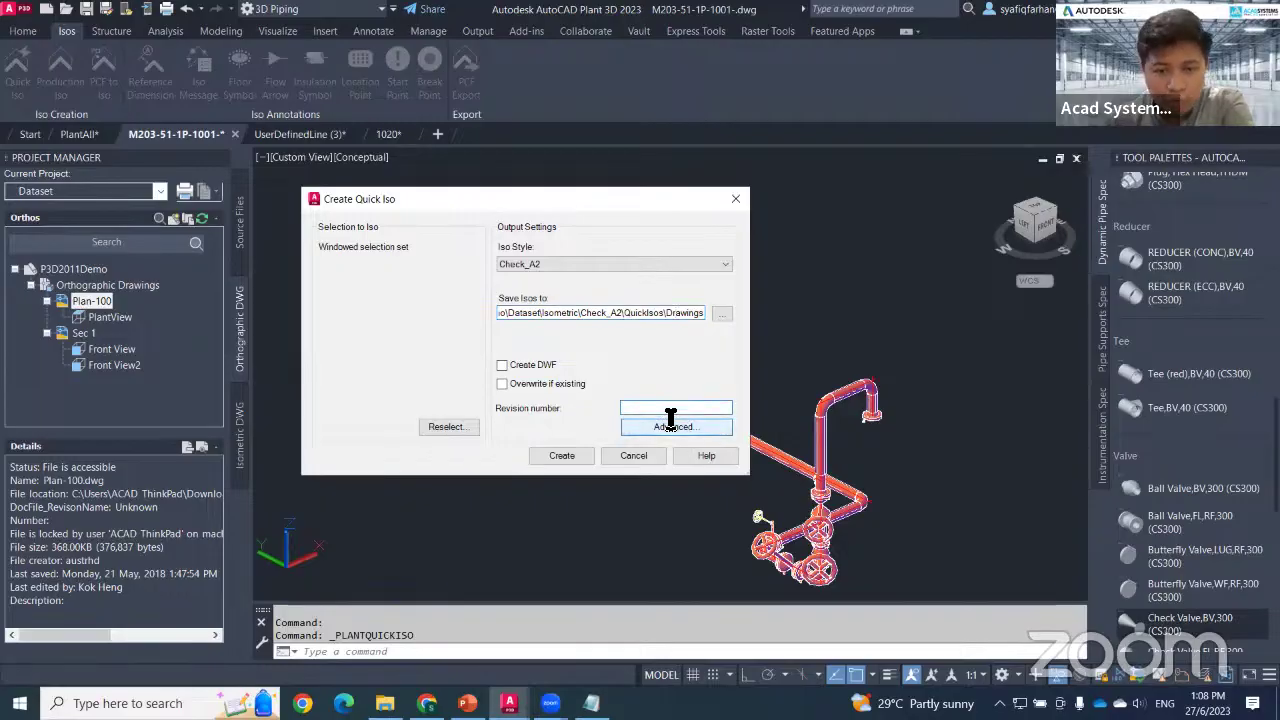
{"action": "left_click_drag", "start_coordinate": [778, 152], "coordinate": [487, 173]}
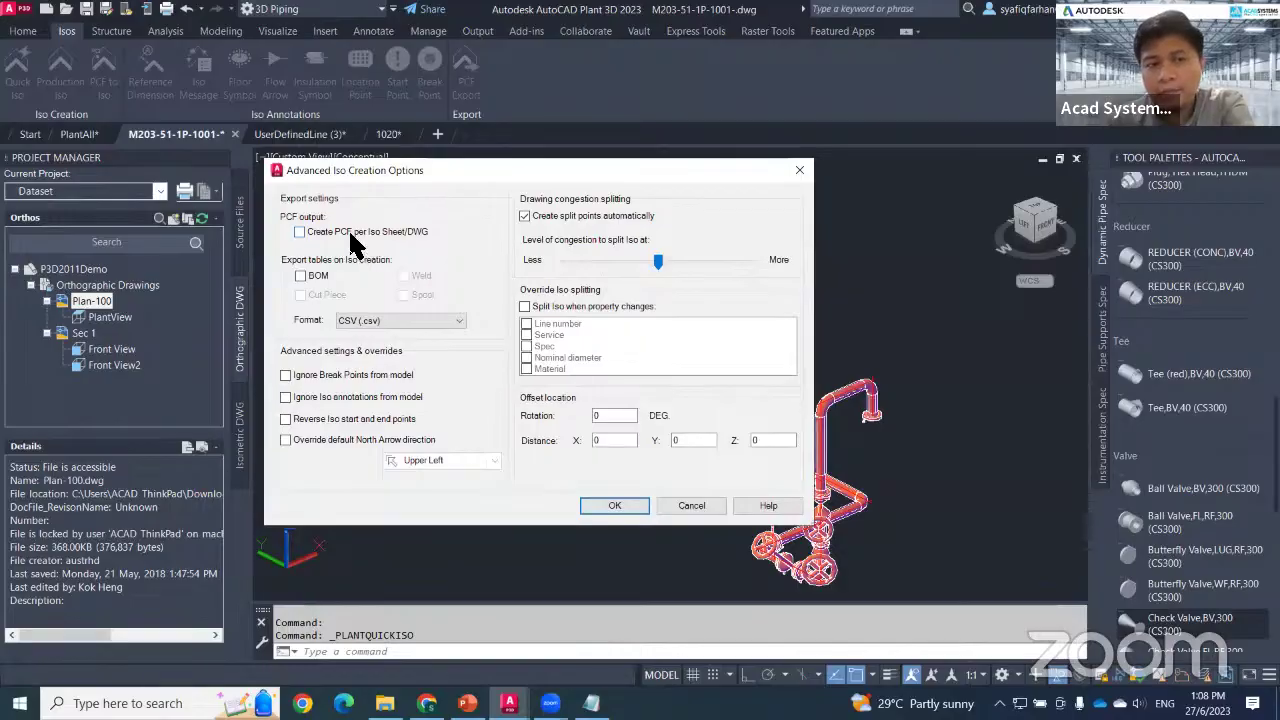
Try enabling a CSV BOM table export, then cancel the advanced options.
{"action": "left_click", "coordinate": [300, 276]}
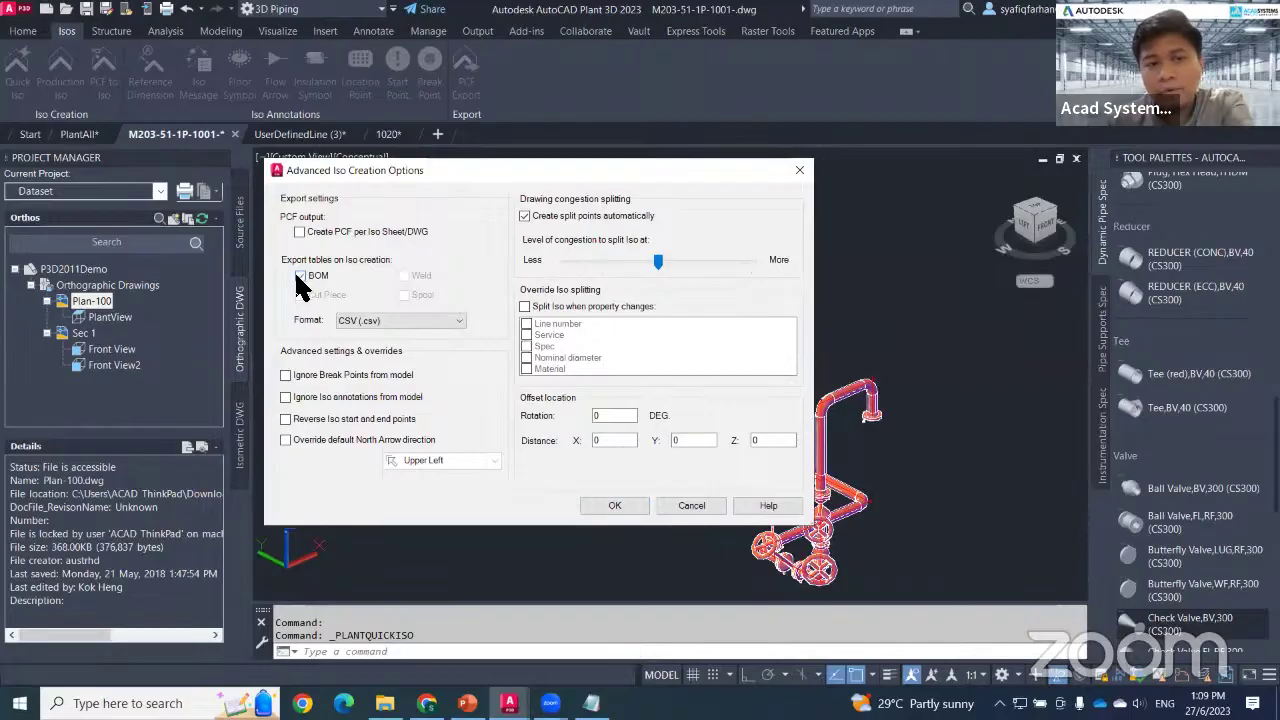
{"action": "left_click", "coordinate": [384, 320]}
{"action": "left_click", "coordinate": [387, 334]}
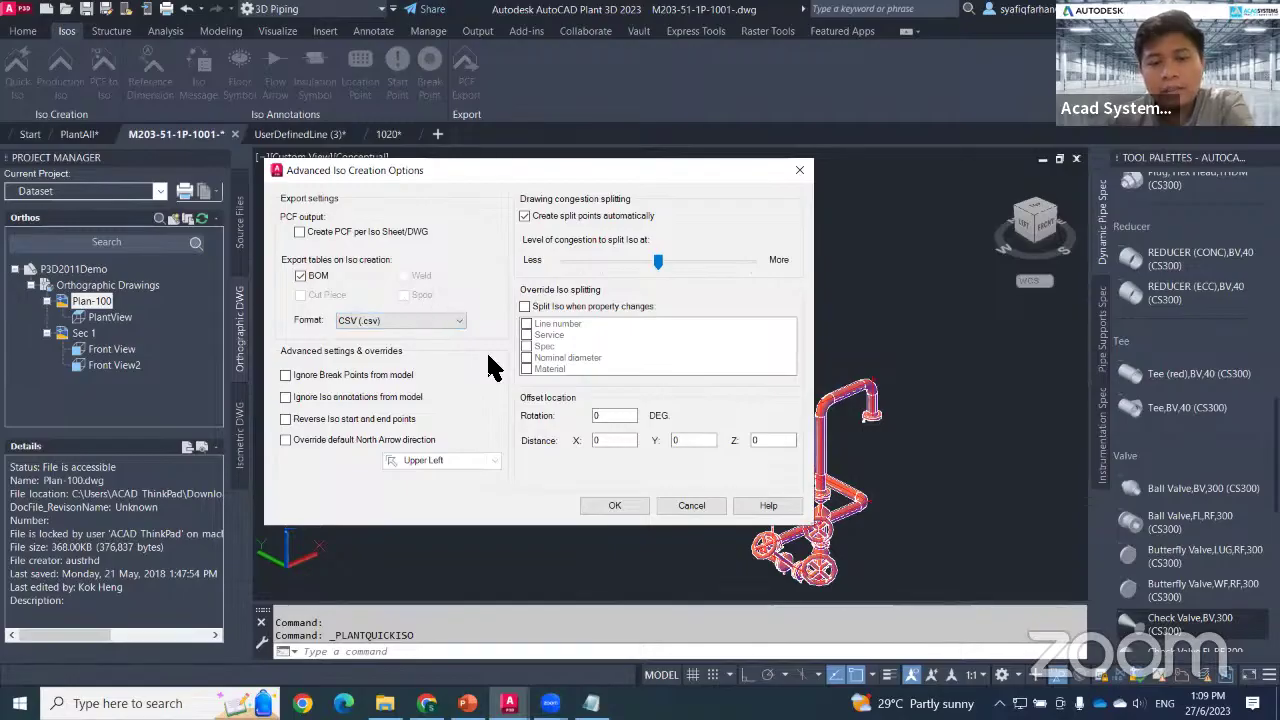
{"action": "left_click", "coordinate": [688, 505]}
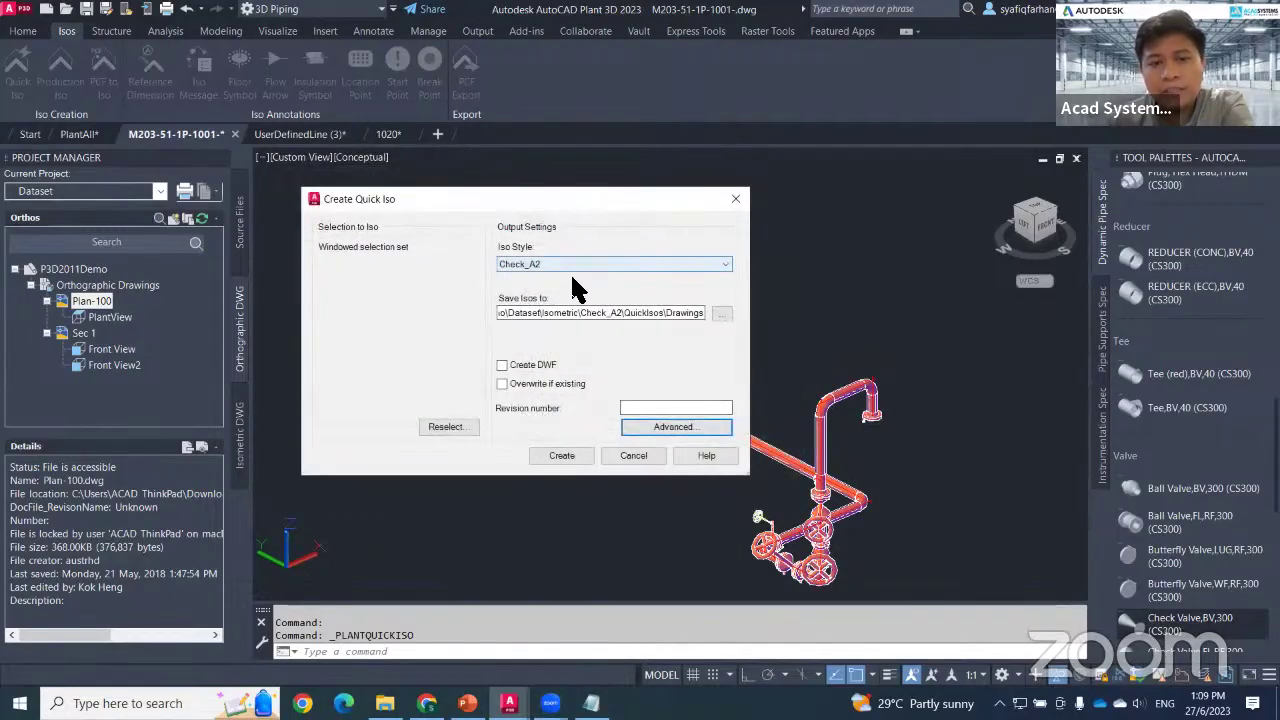
Switch the iso style to Final_A3 and review its advanced export tables, unticking Cut Piece.
{"action": "left_click", "coordinate": [575, 264]}
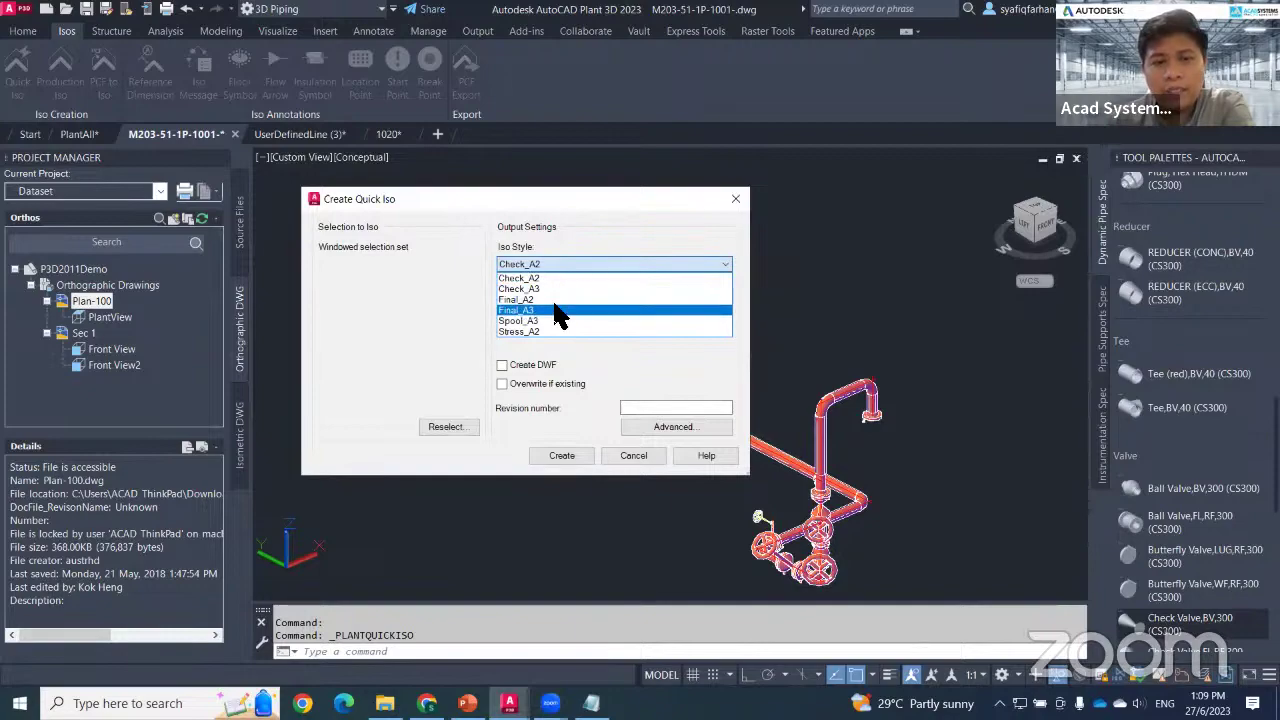
{"action": "left_click", "coordinate": [555, 310]}
{"action": "left_click", "coordinate": [673, 426]}
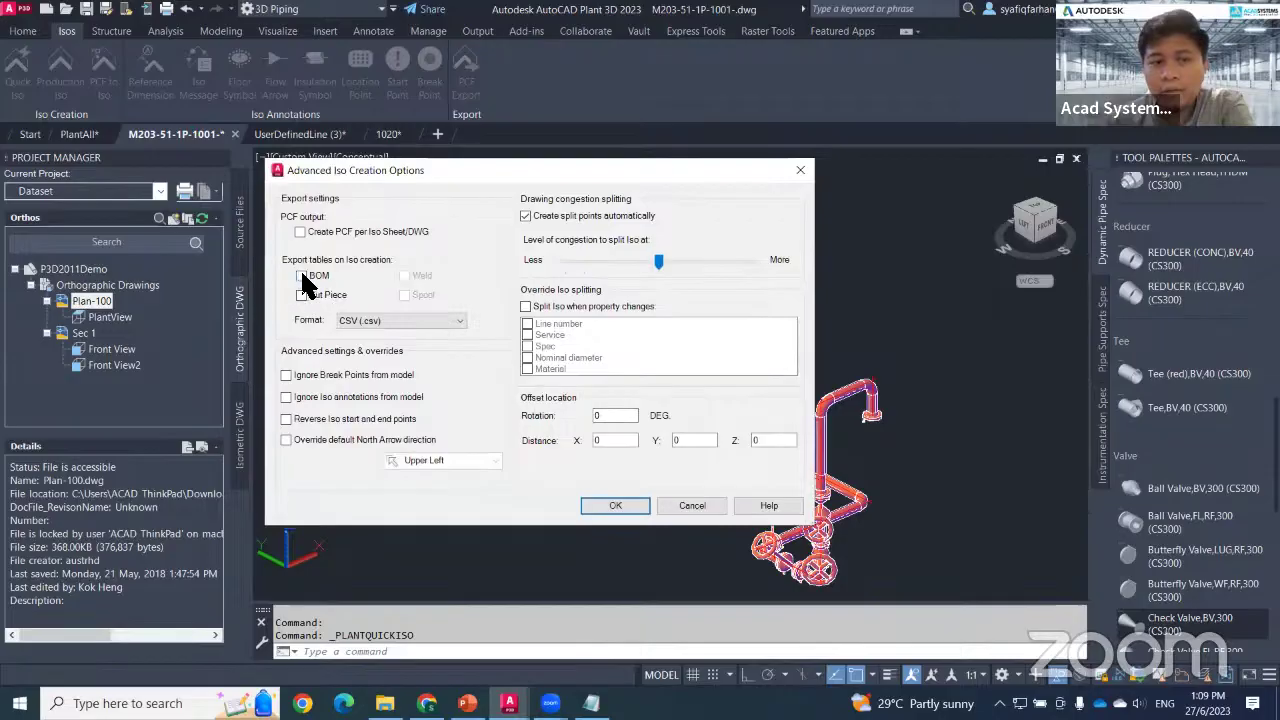
{"action": "left_click", "coordinate": [301, 294]}
{"action": "left_click", "coordinate": [800, 170]}
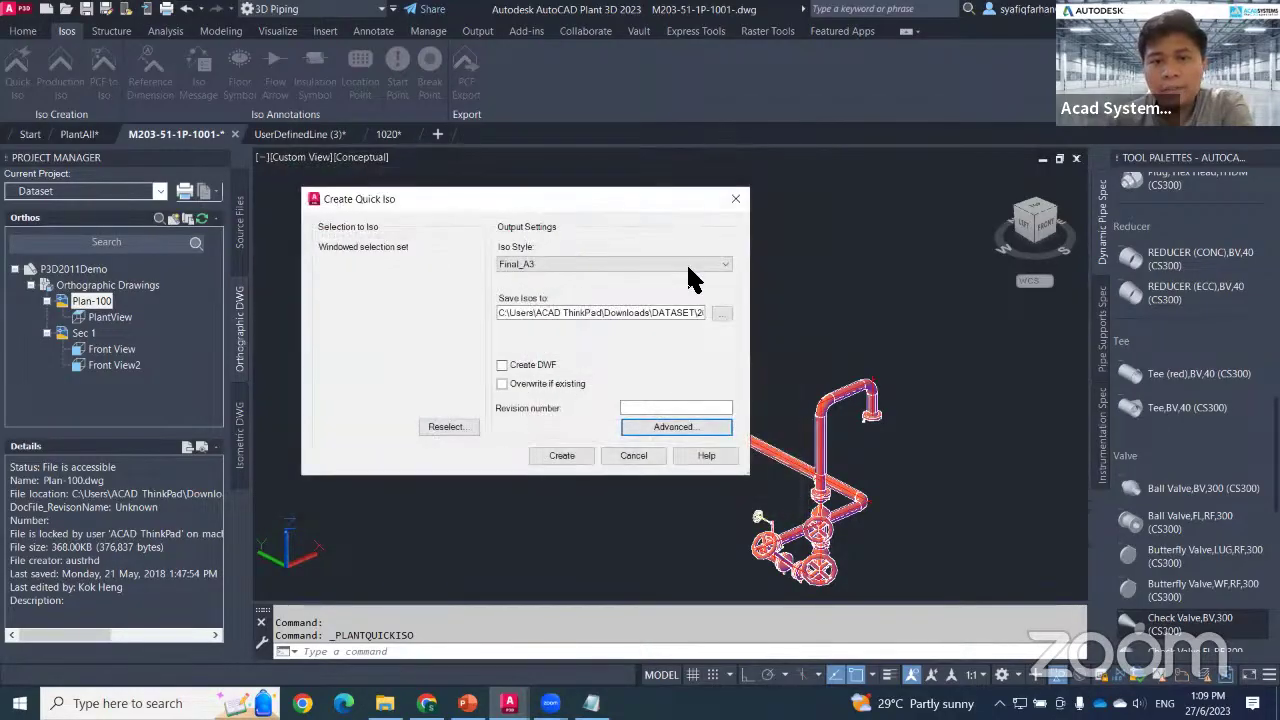
Change the iso style to Spool_A3 and view its advanced export tables.
{"action": "left_click", "coordinate": [608, 266]}
{"action": "left_click", "coordinate": [565, 318]}
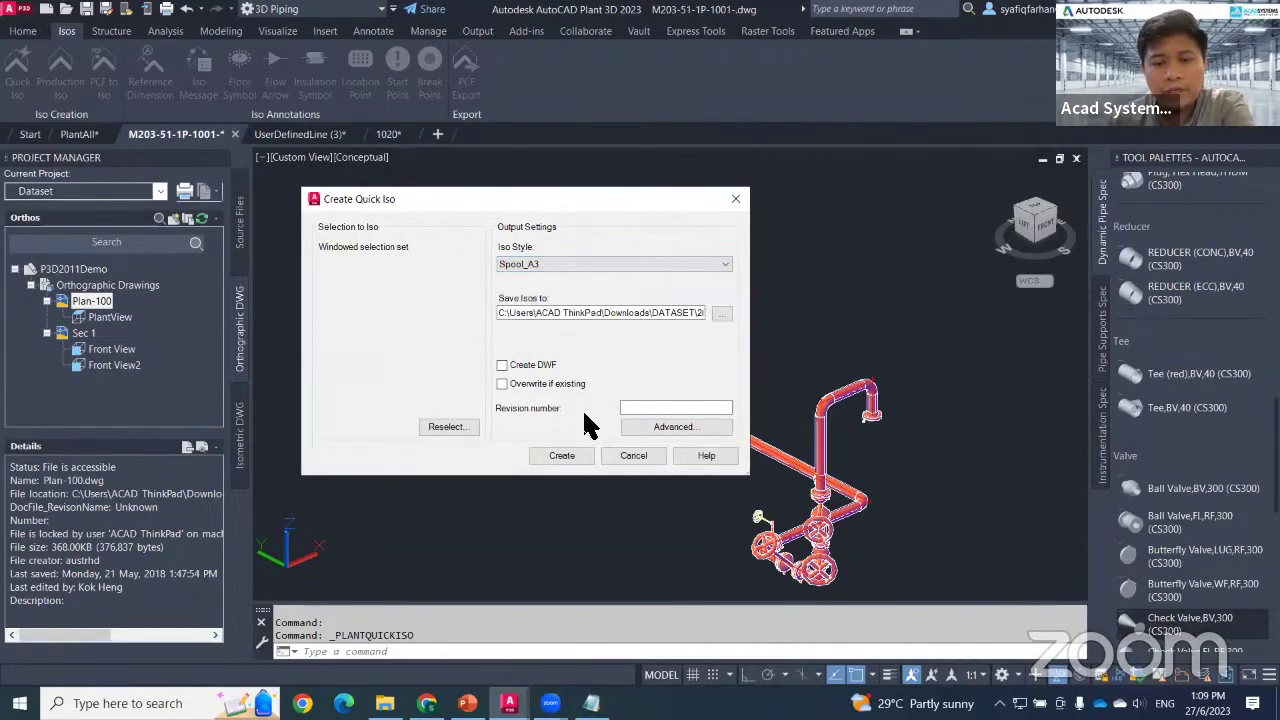
{"action": "left_click", "coordinate": [662, 430]}
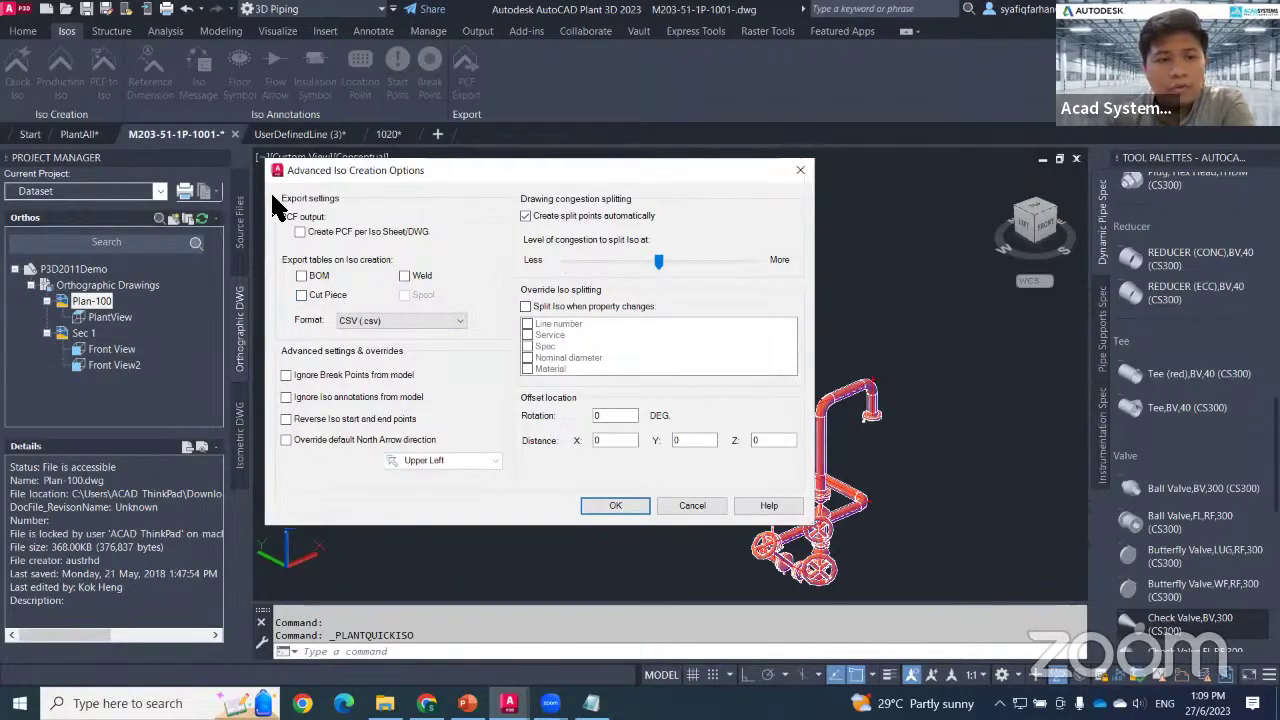
Keep CSV export format and try splitting the iso on Spec and Line number changes, then disable it.
{"action": "left_click", "coordinate": [408, 322]}
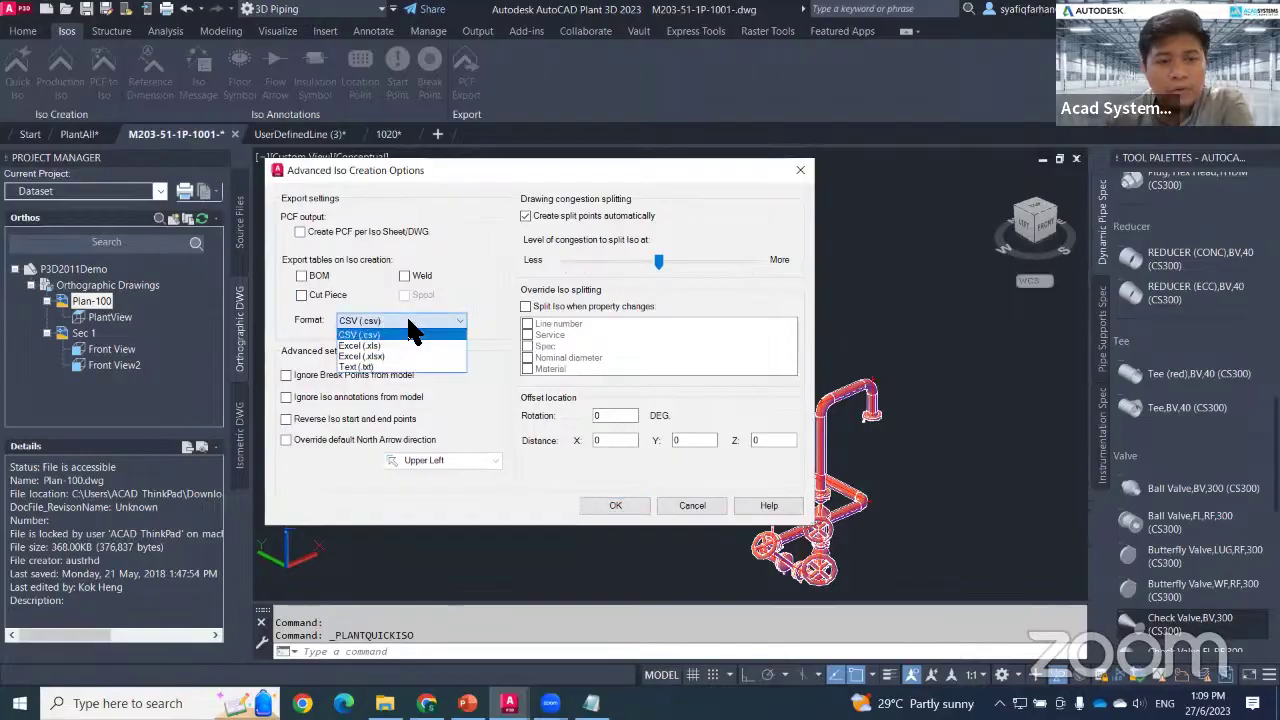
{"action": "left_click", "coordinate": [478, 305]}
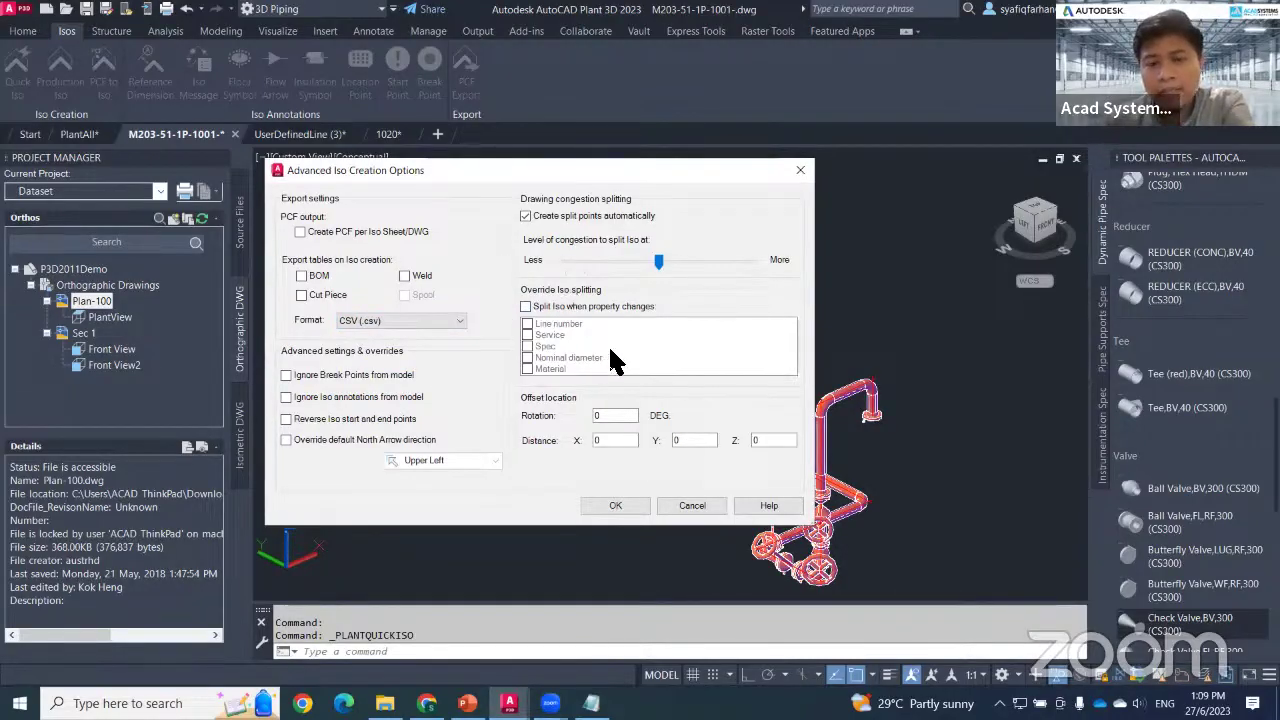
{"action": "left_click", "coordinate": [526, 307]}
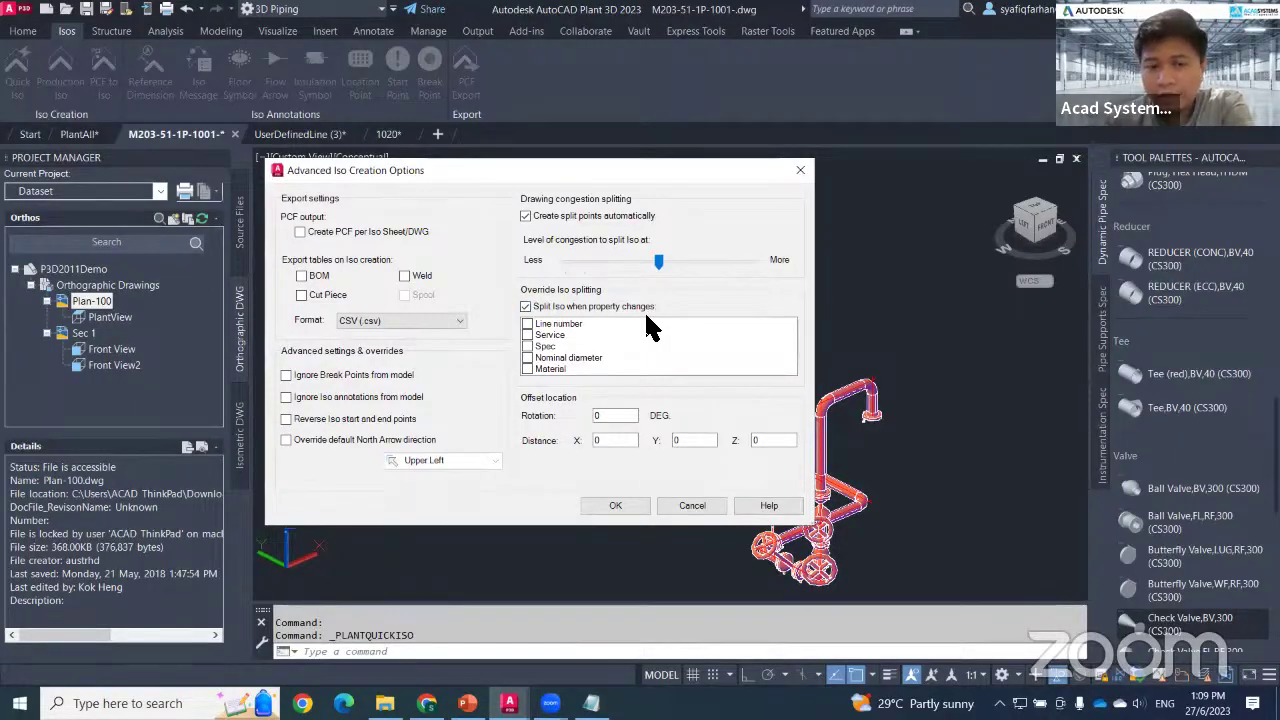
{"action": "left_click", "coordinate": [527, 346]}
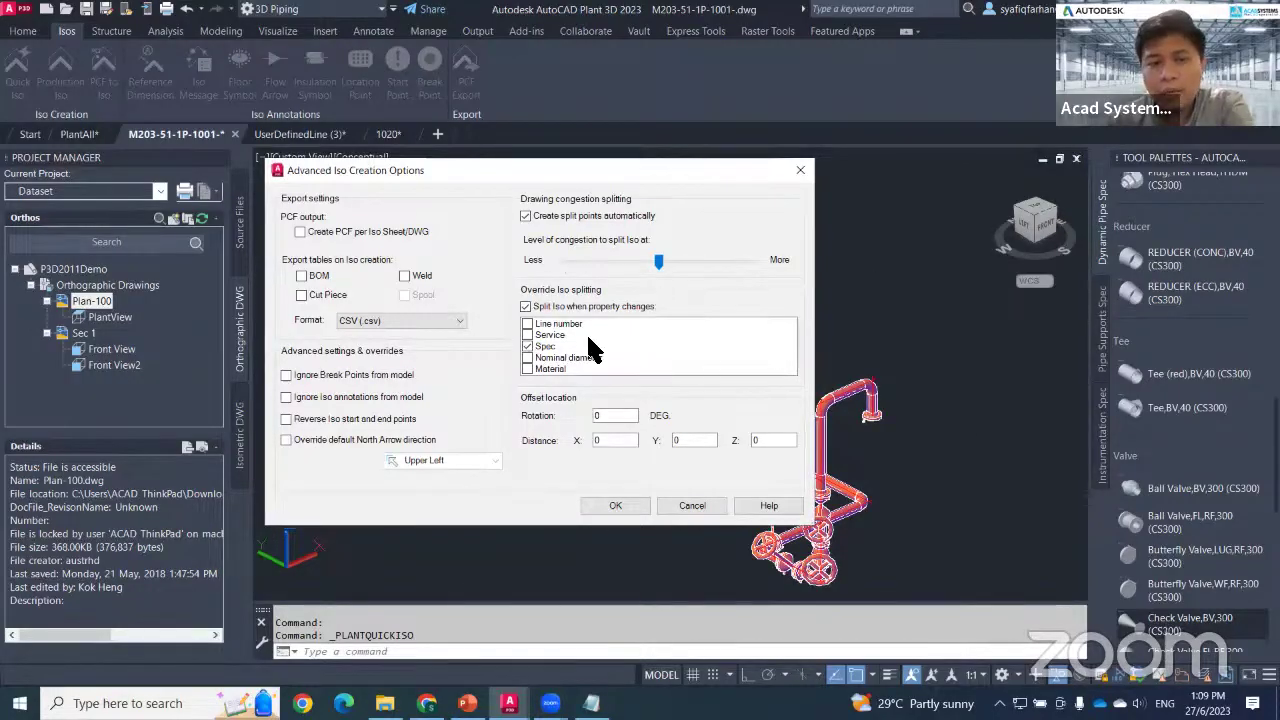
{"action": "left_click", "coordinate": [527, 324]}
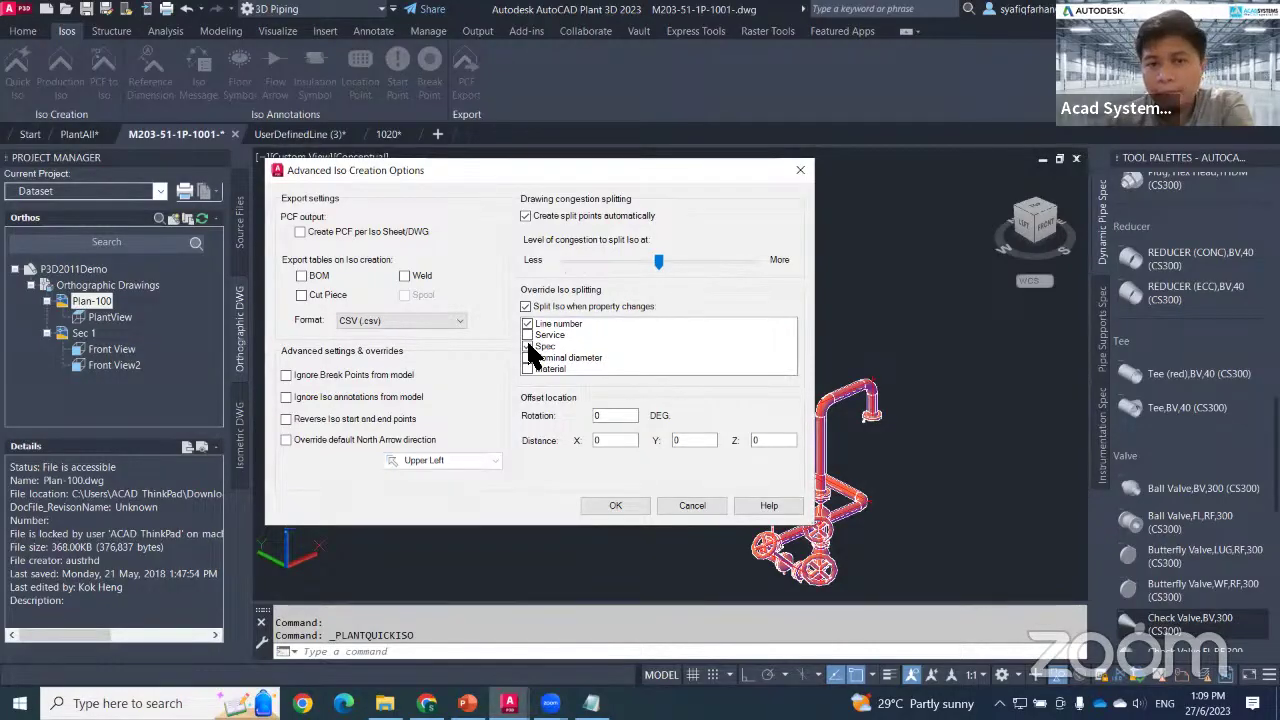
{"action": "left_click", "coordinate": [527, 324]}
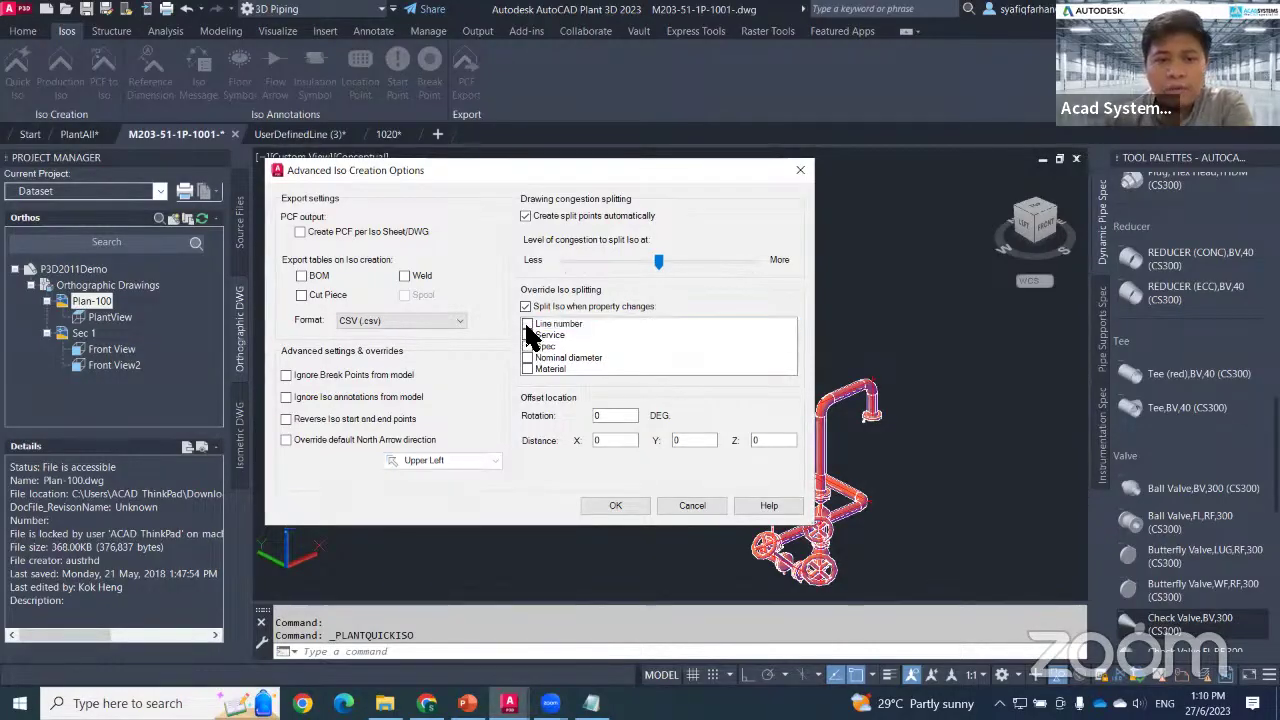
{"action": "left_click", "coordinate": [527, 306]}
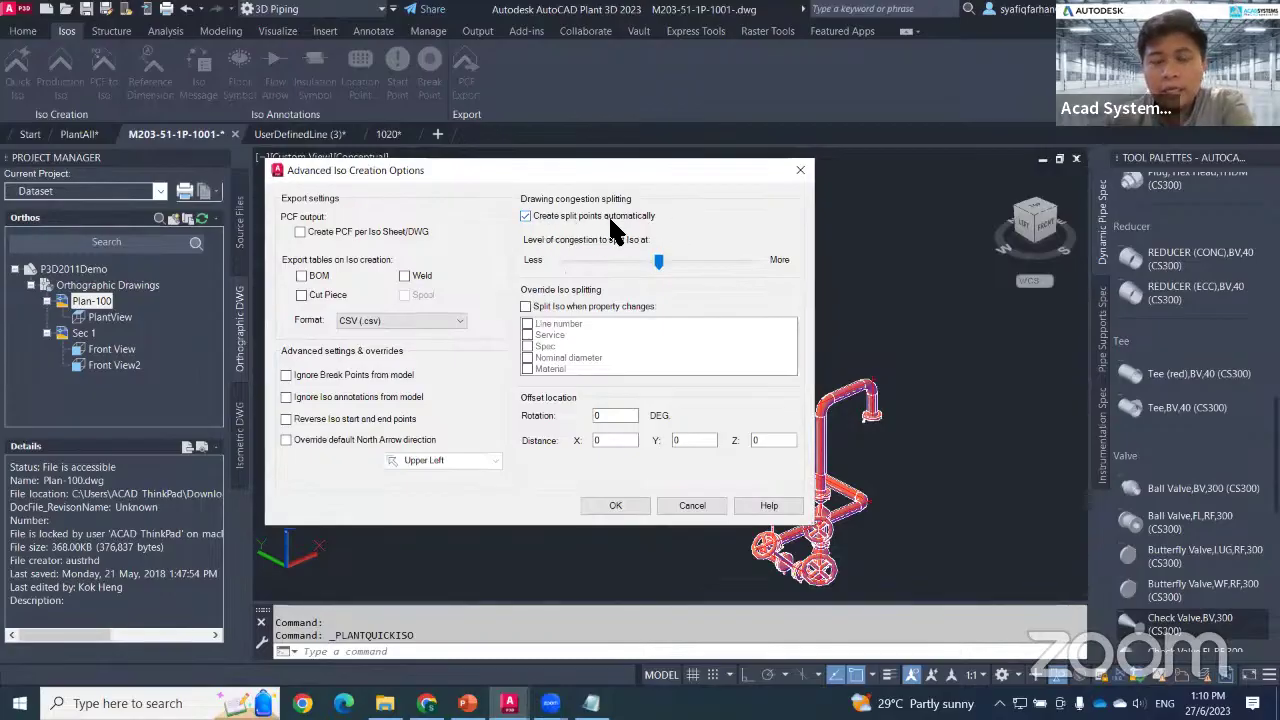
Toggle automatic split points back on, set congestion toward Less, and close without applying.
{"action": "left_click", "coordinate": [530, 218]}
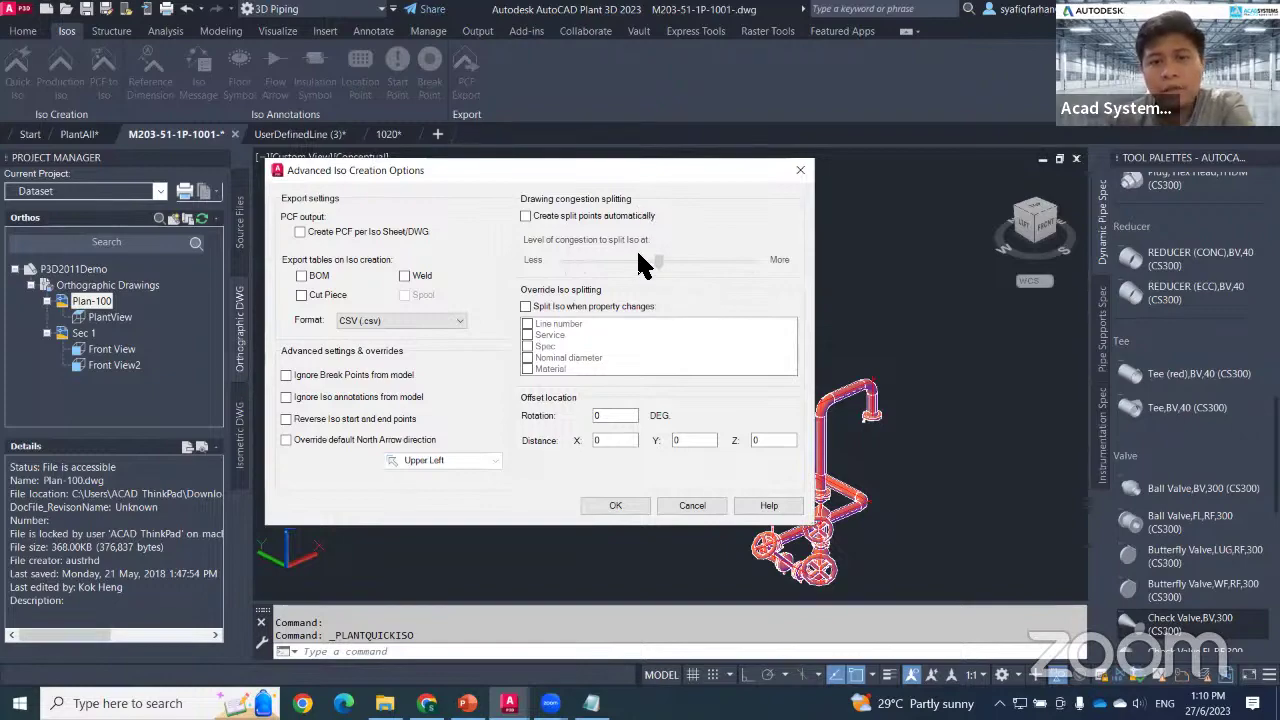
{"action": "left_click", "coordinate": [568, 214]}
{"action": "left_click_drag", "start_coordinate": [658, 260], "coordinate": [540, 270]}
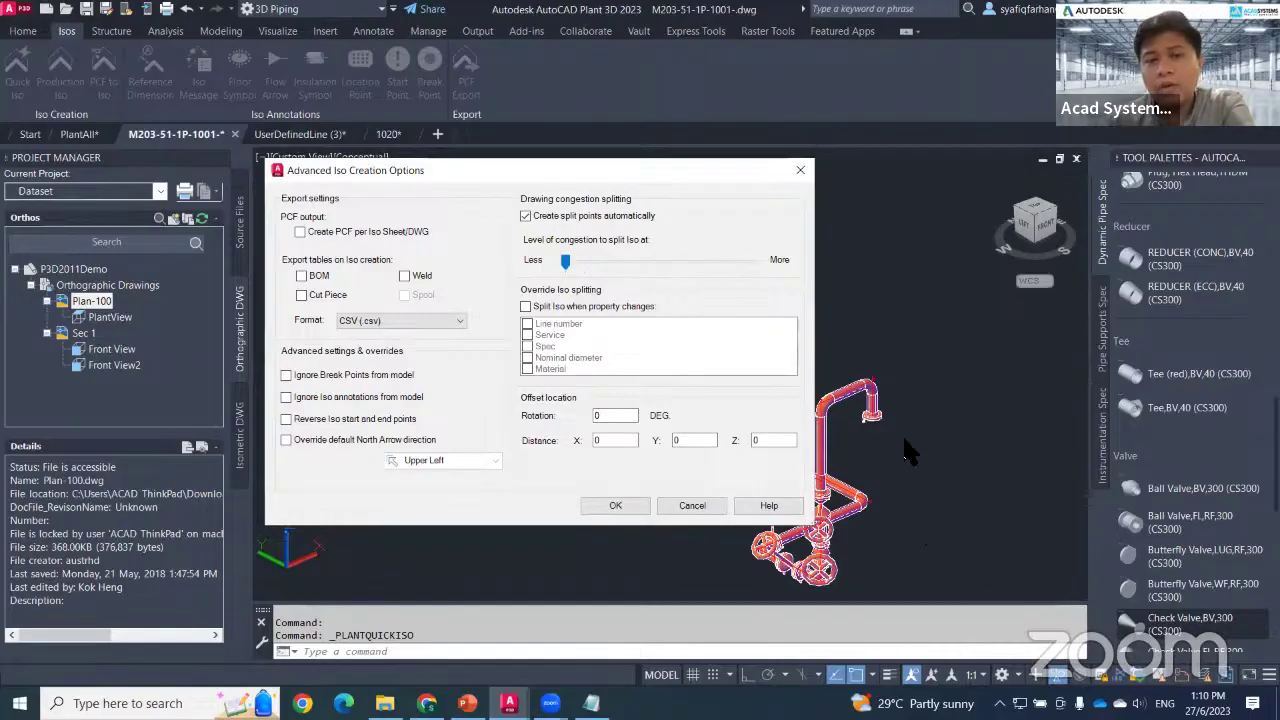
{"action": "left_click", "coordinate": [800, 170]}
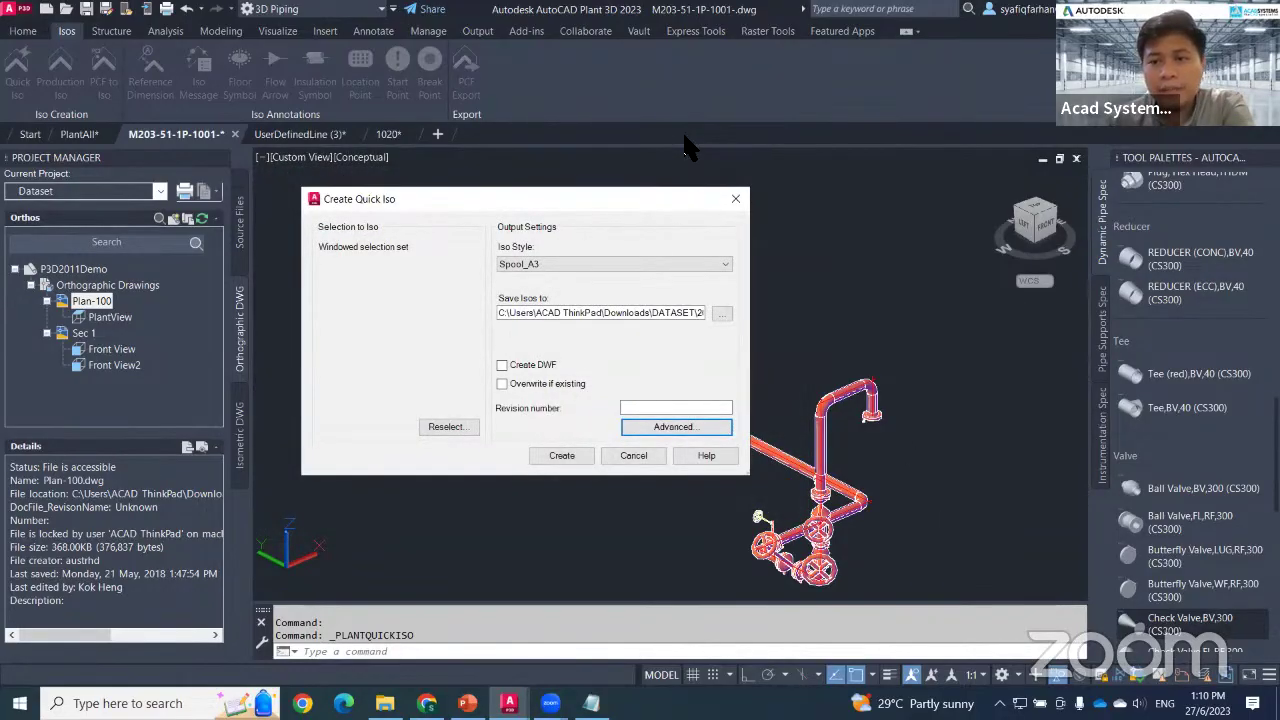